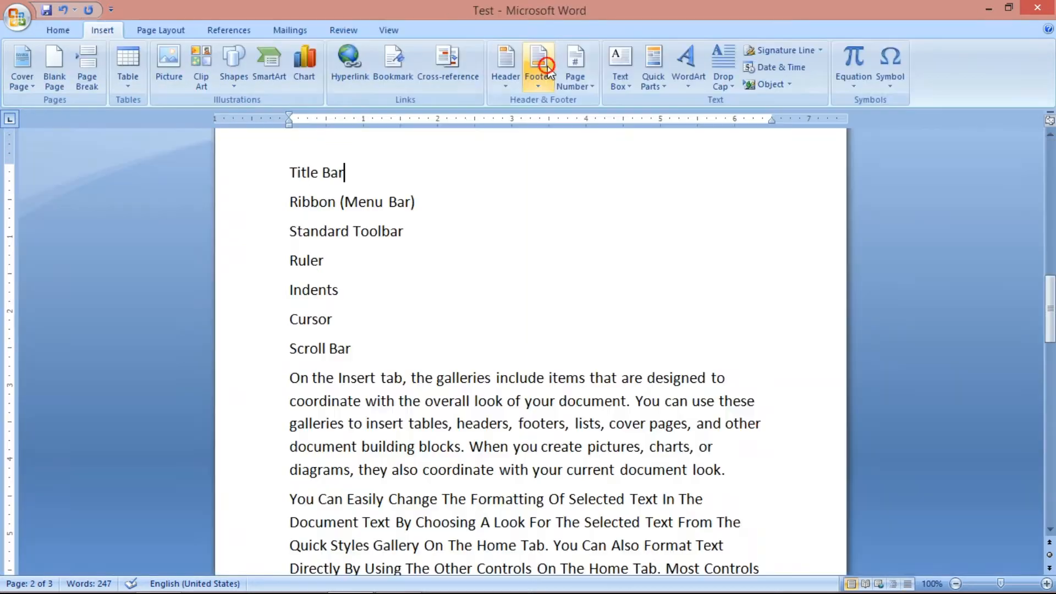
Step: Remove the current cover page from the document
scroll(586, 180, up, 10)
scroll(587, 179, up, 15)
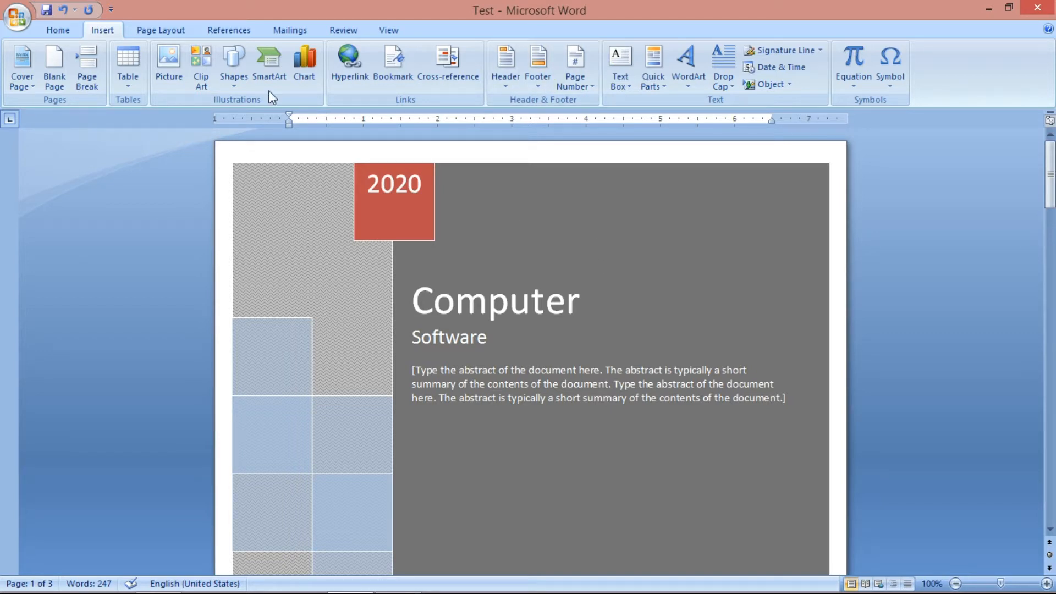
click(28, 69)
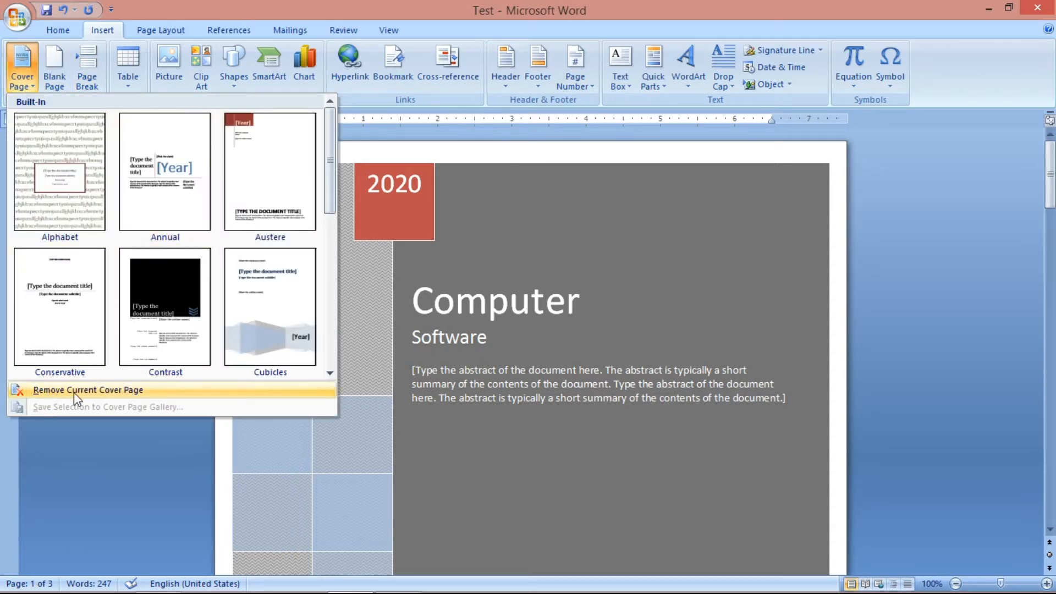
click(146, 391)
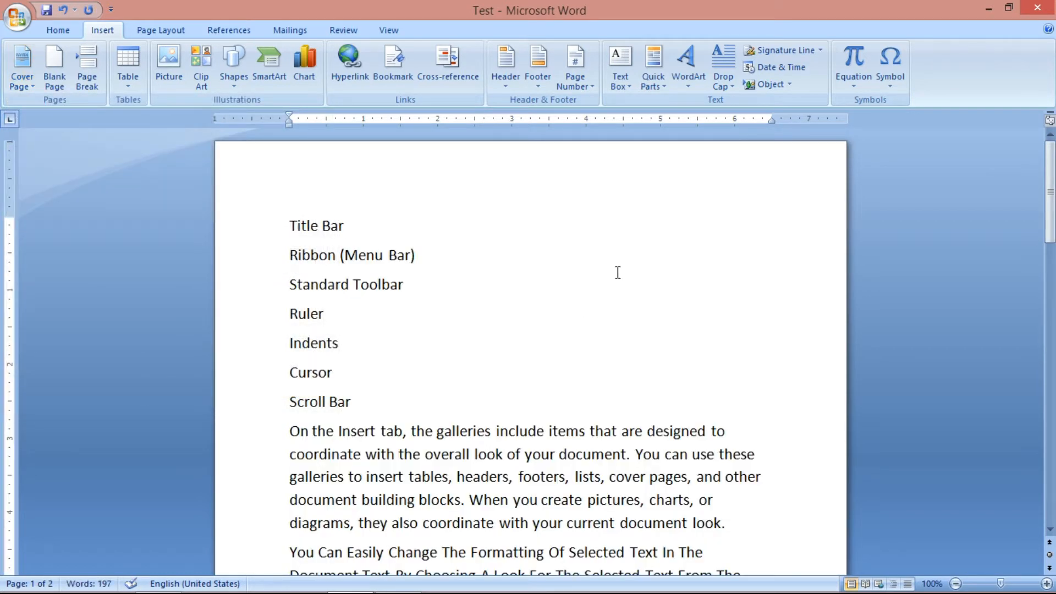
Step: Insert a blank page at the start of the empty second page
click(287, 228)
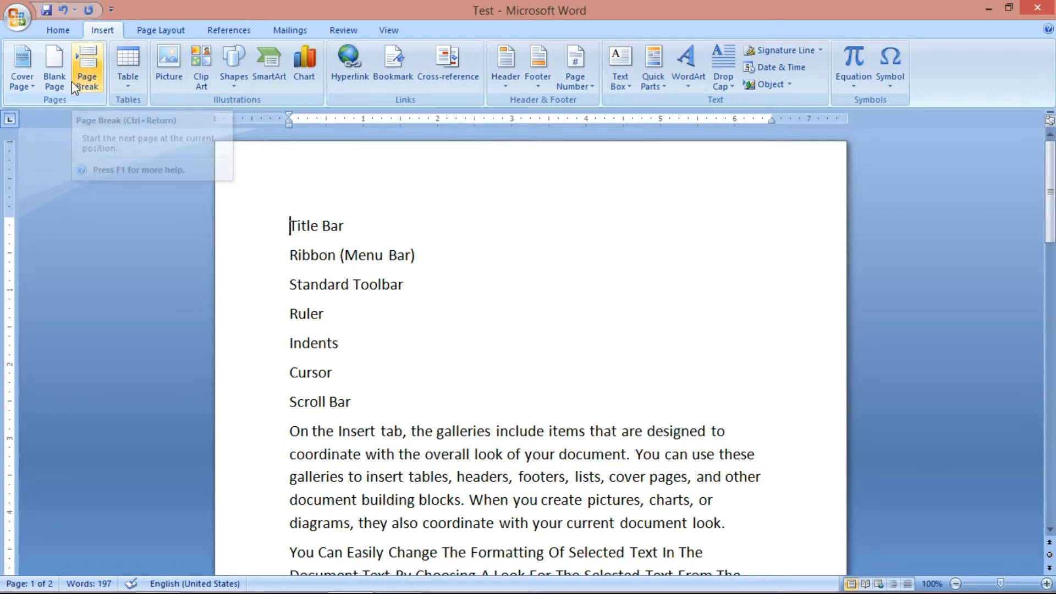
scroll(82, 88, down, 3)
scroll(63, 85, up, 4)
scroll(66, 84, down, 1)
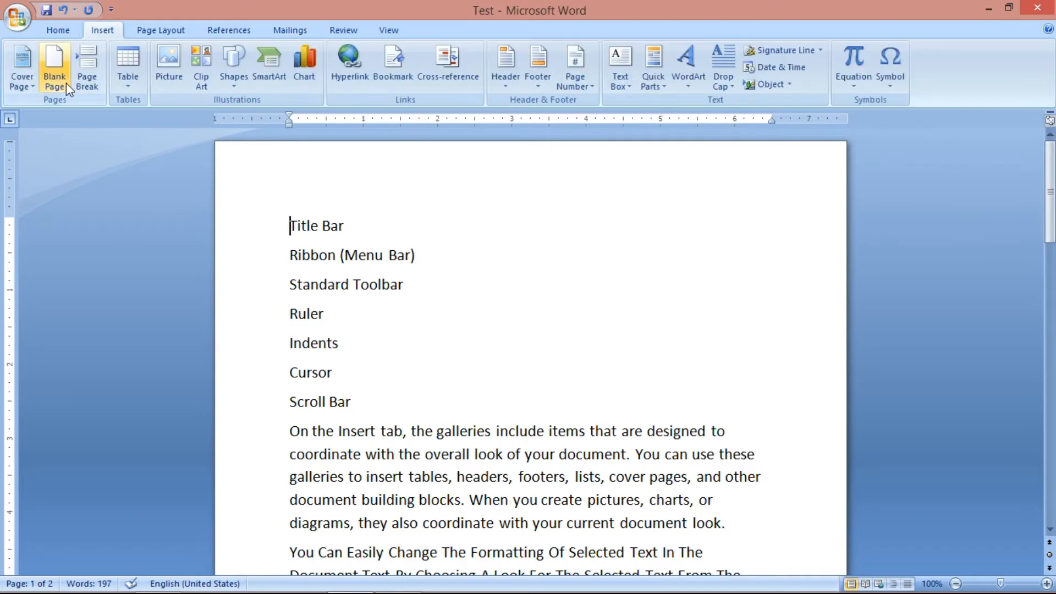
scroll(528, 292, down, 8)
scroll(547, 280, up, 3)
scroll(547, 281, up, 2)
scroll(547, 280, down, 6)
scroll(548, 281, up, 2)
scroll(548, 280, up, 1)
scroll(536, 278, down, 4)
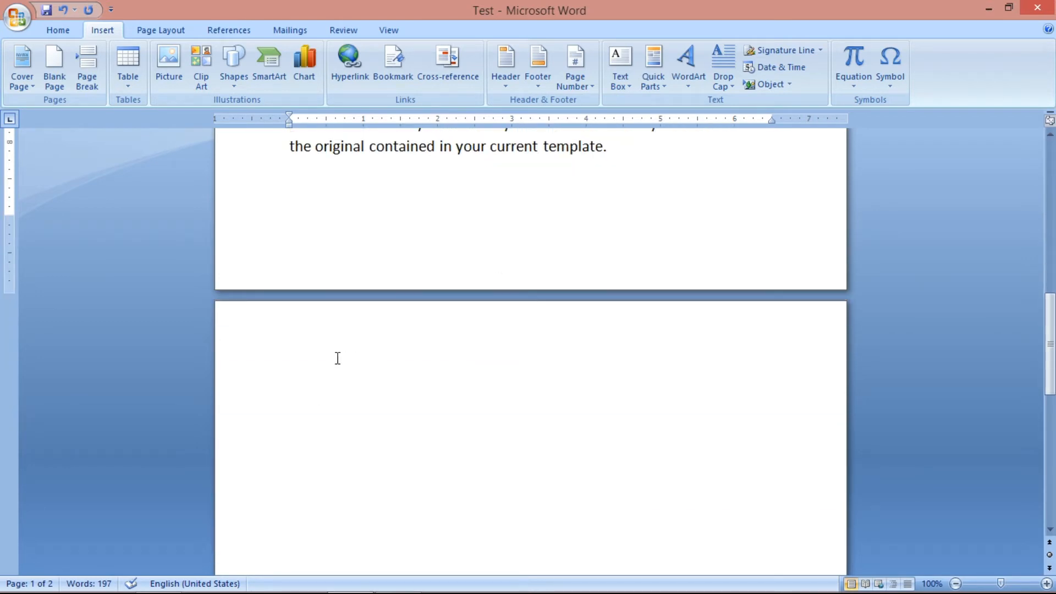
click(316, 364)
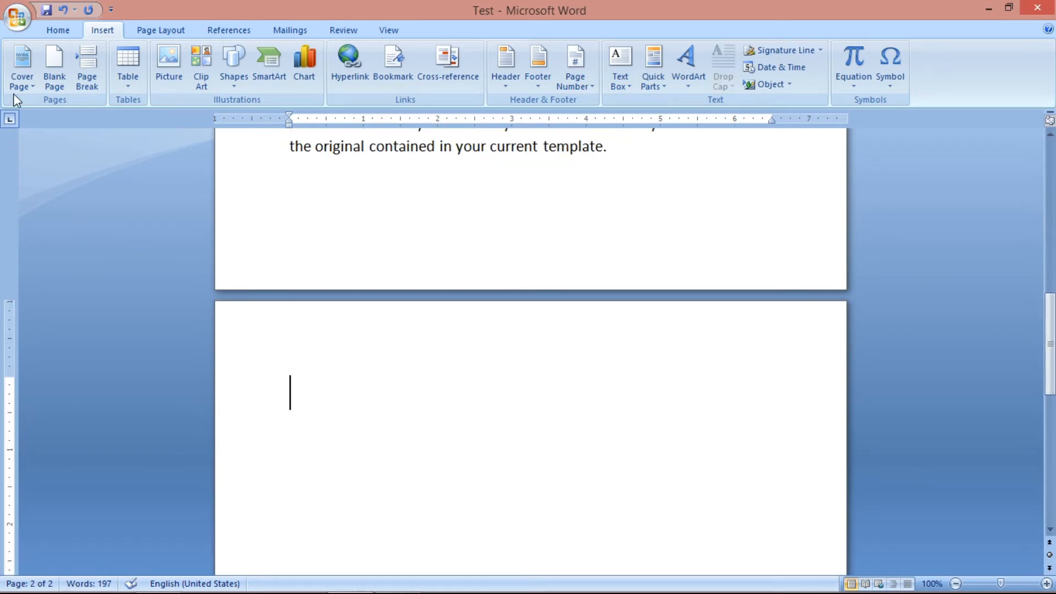
click(54, 71)
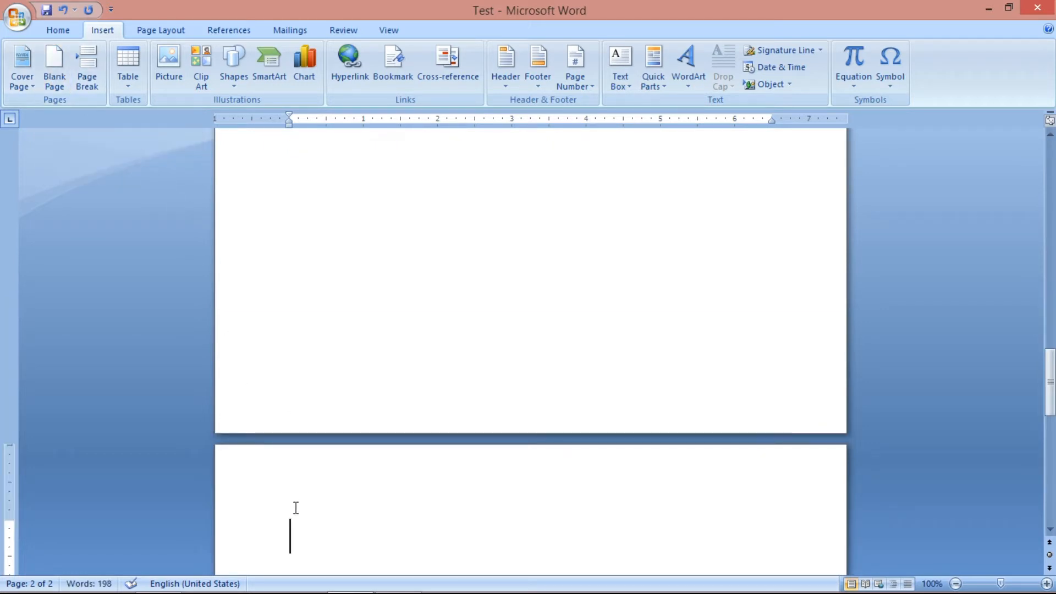
Step: Insert a page break on the empty page that follows the text
scroll(297, 500, up, 10)
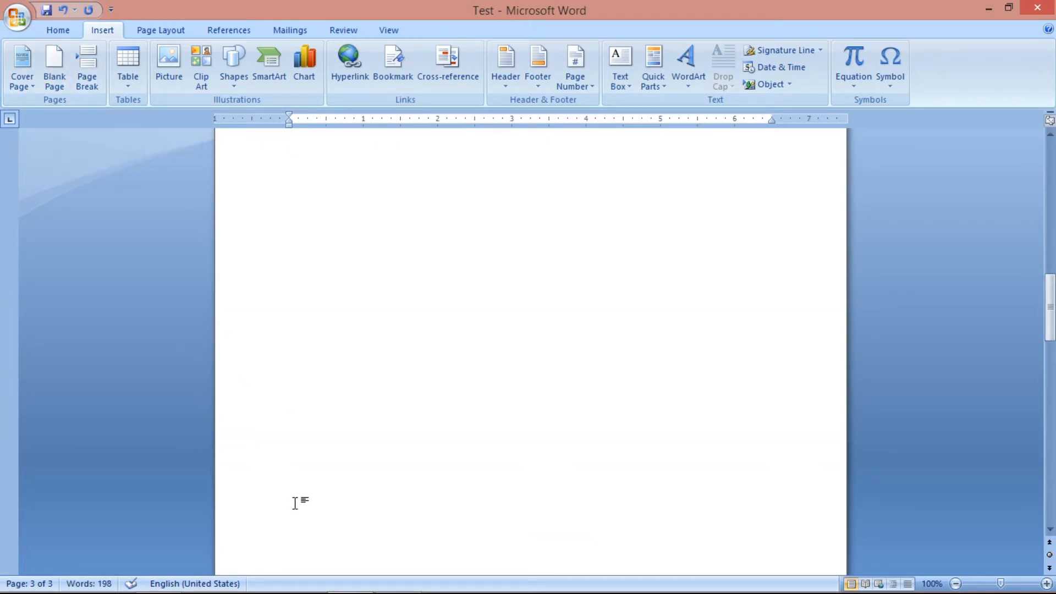
click(317, 407)
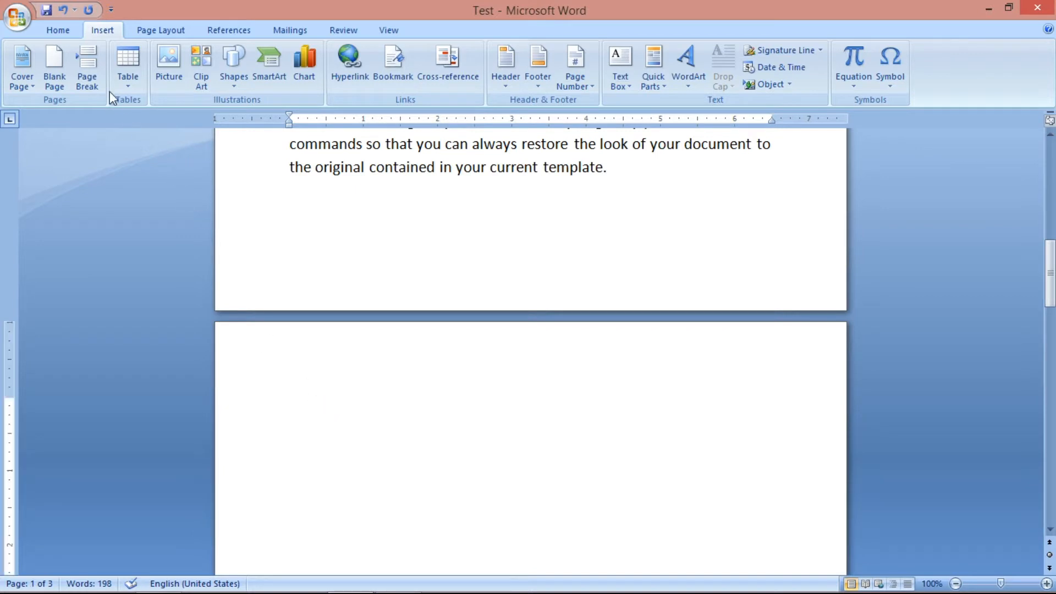
click(98, 72)
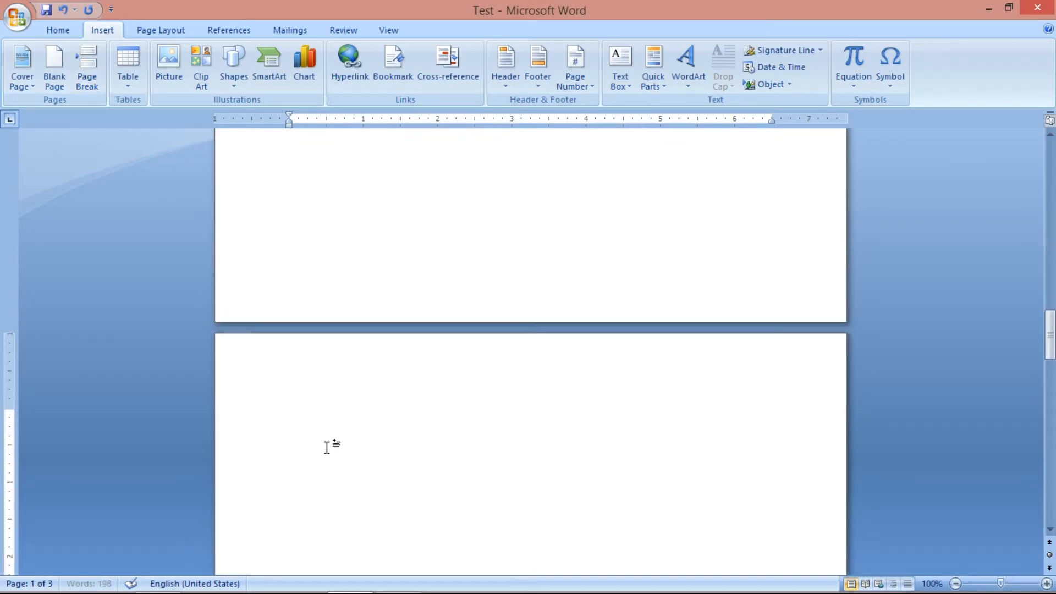
scroll(321, 441, up, 10)
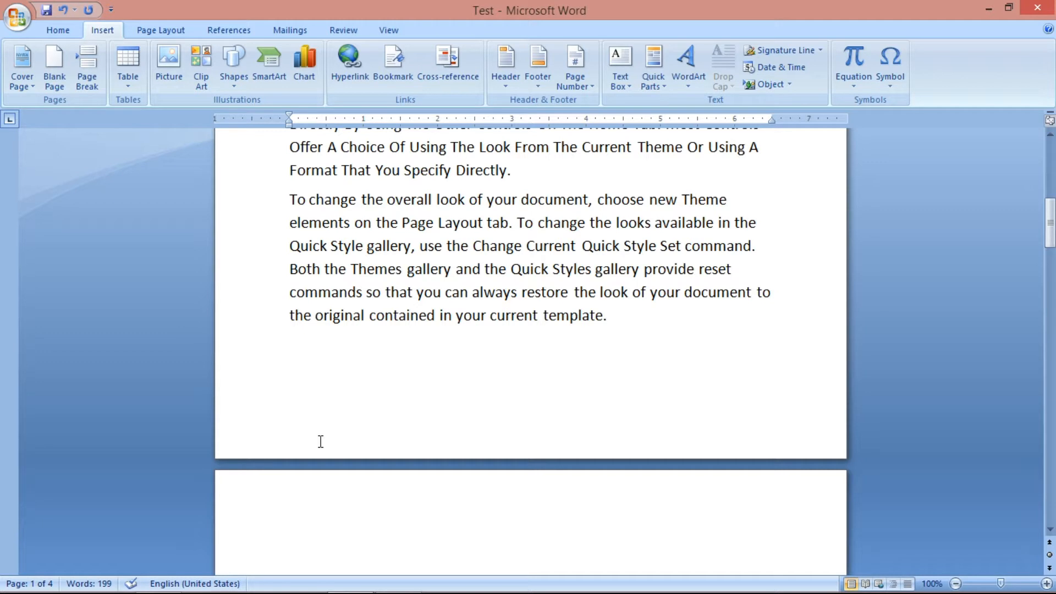
Step: Place the insertion point at the start of the "You Can Easily Change The Formatting" paragraph
click(973, 584)
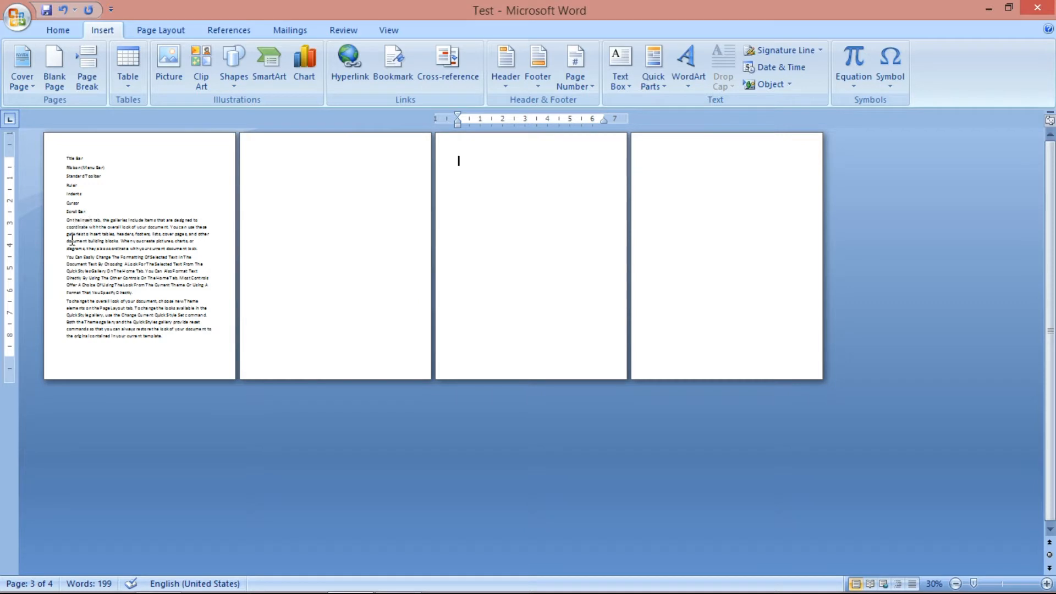
click(66, 257)
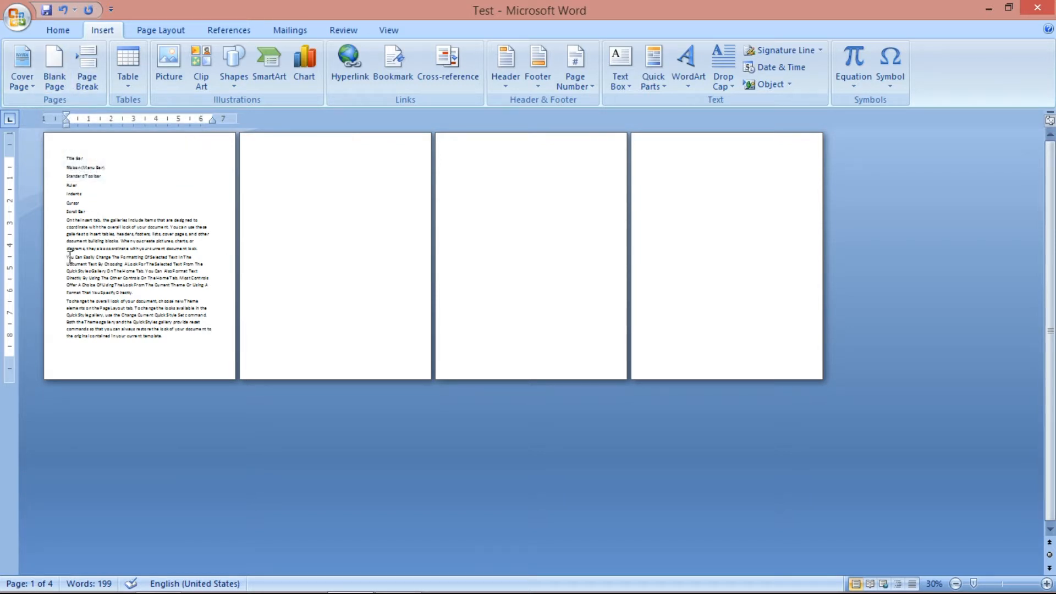
click(392, 30)
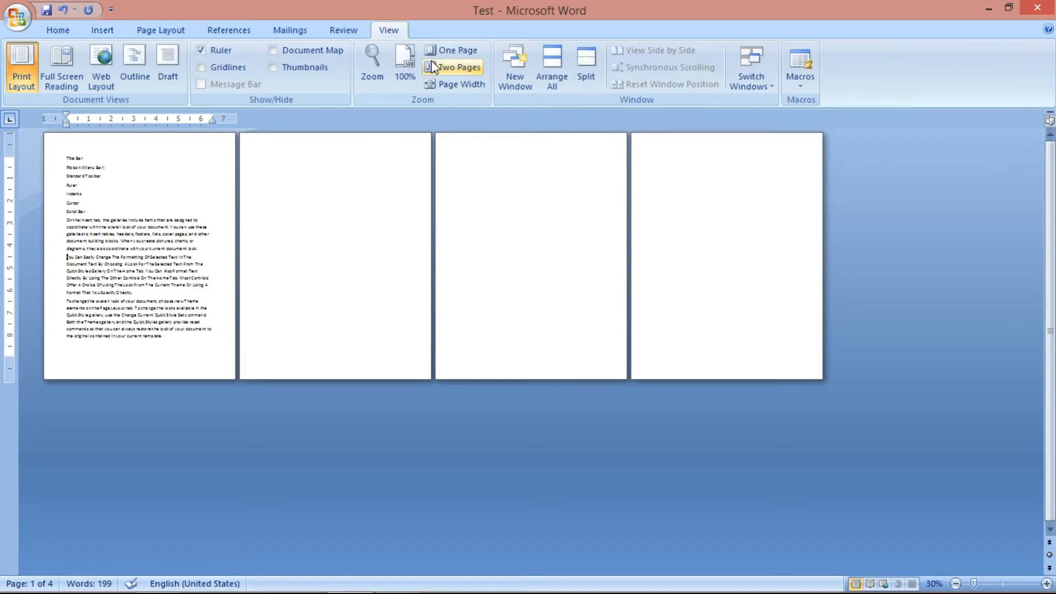
click(405, 63)
scroll(330, 330, down, 5)
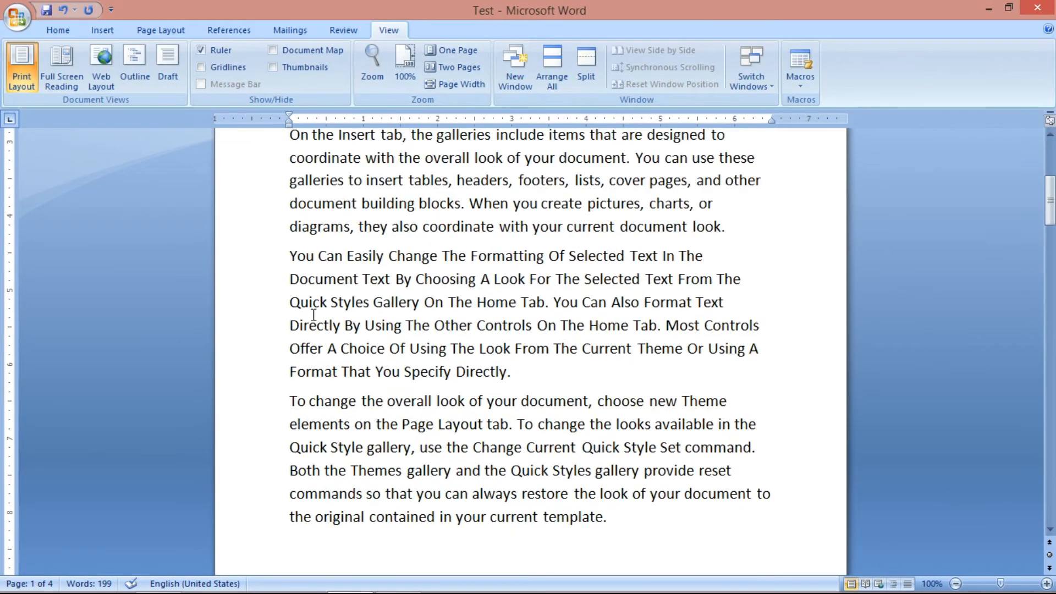
mouse_move(297, 257)
mouse_down()
mouse_move(324, 258)
mouse_move(295, 262)
mouse_up()
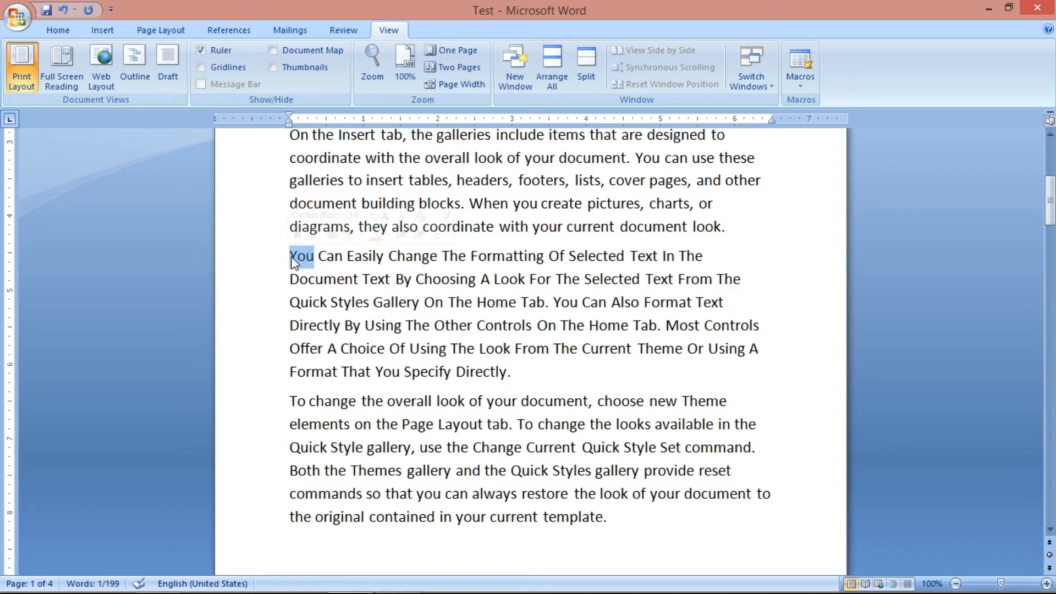
click(294, 263)
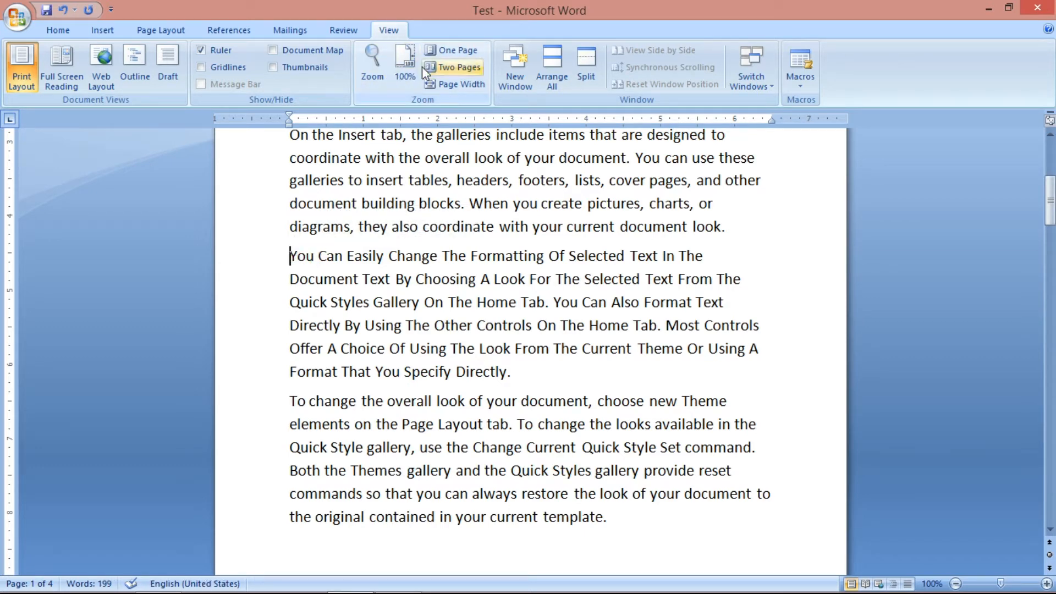
Step: Try inserting a blank page before the "You Can Easily Change" paragraph, viewing several pages at once, and undo it
click(980, 584)
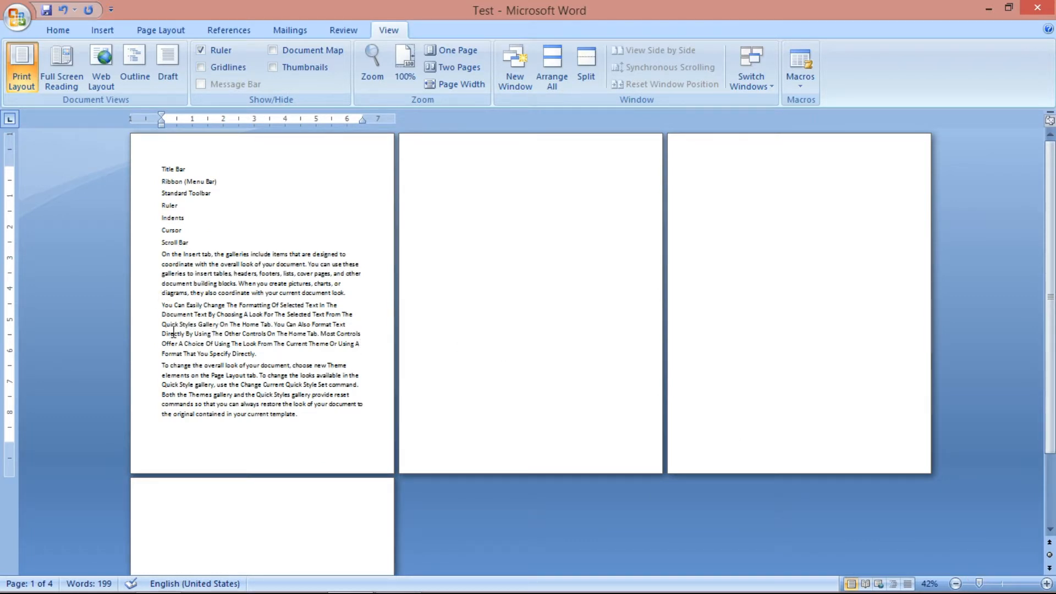
click(100, 31)
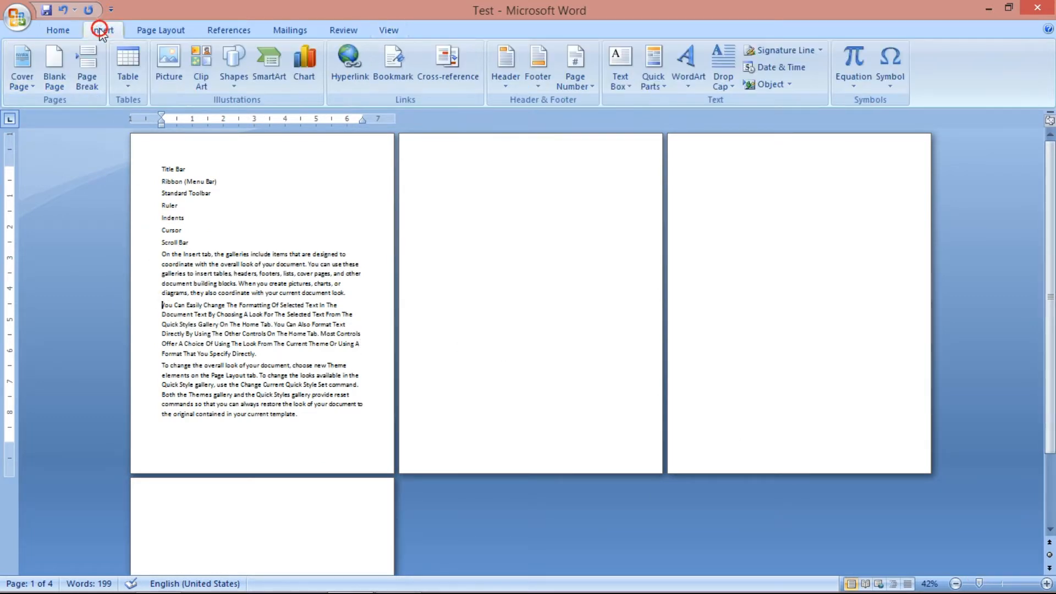
click(56, 62)
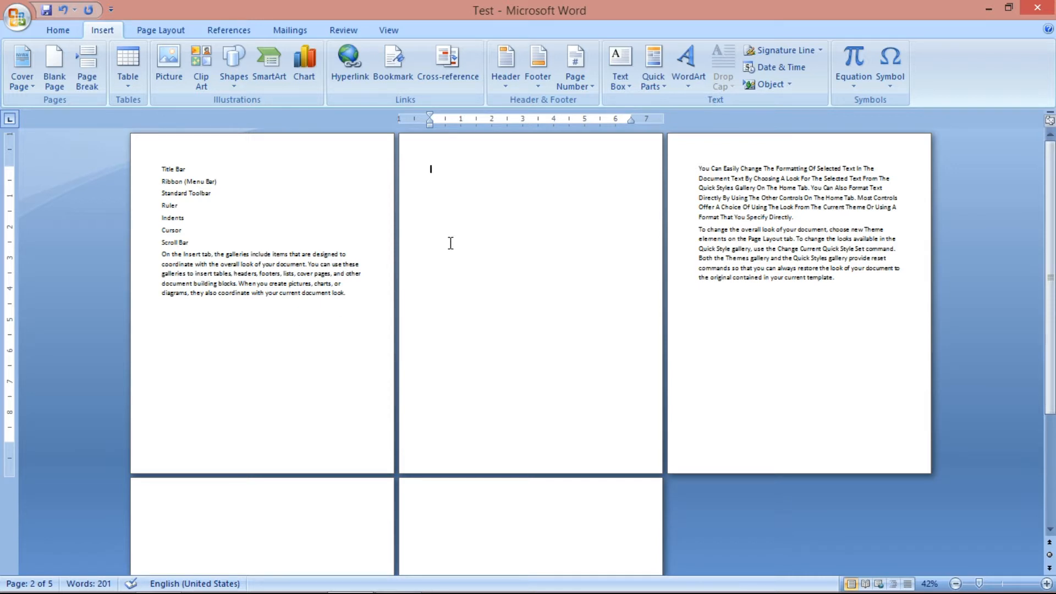
click(63, 12)
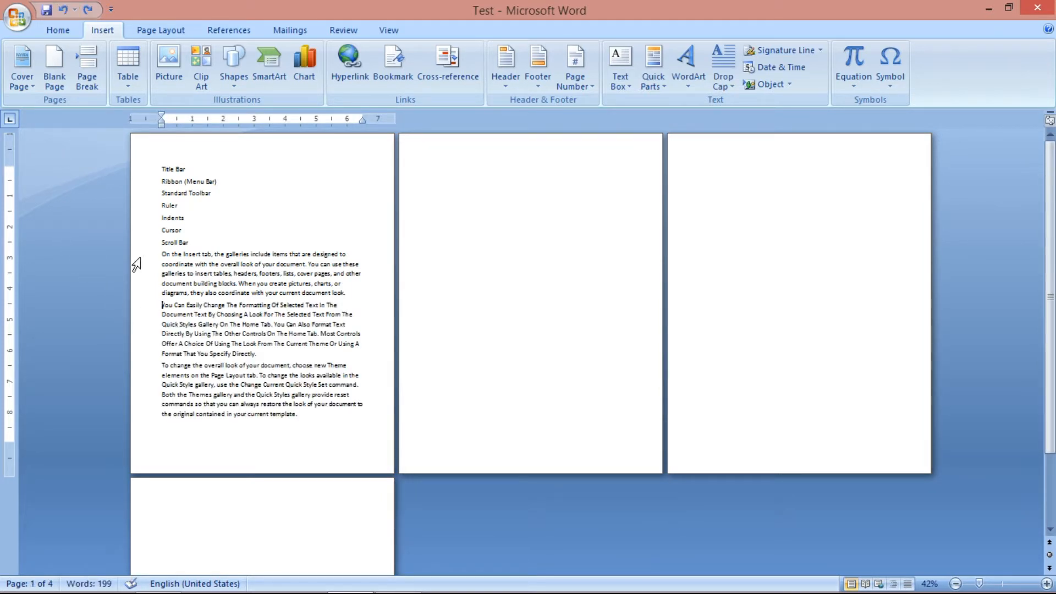
Step: Insert a page break before the "You Can Easily Change" paragraph and return the view to 100% zoom
click(87, 67)
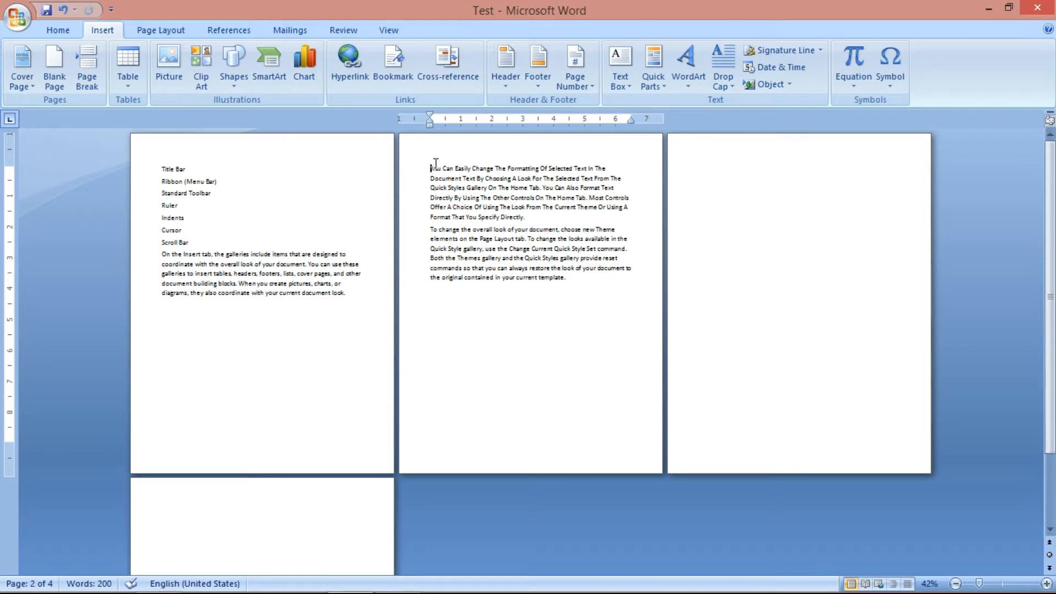
scroll(416, 90, down, 5)
click(405, 72)
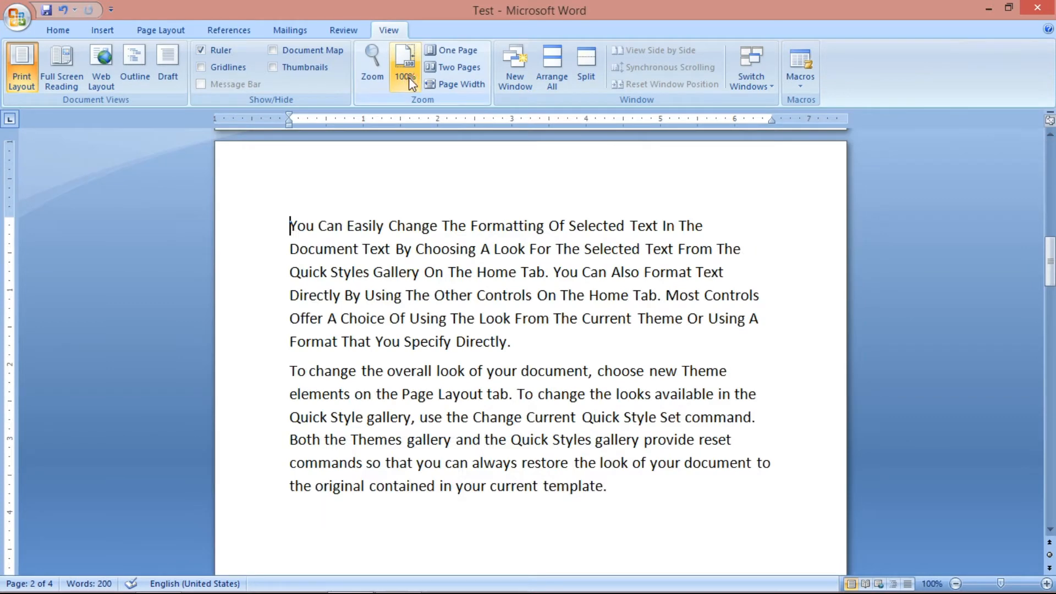
Step: Insert a table with 45 columns and 45 rows on the empty line below the last paragraph
scroll(408, 77, up, 5)
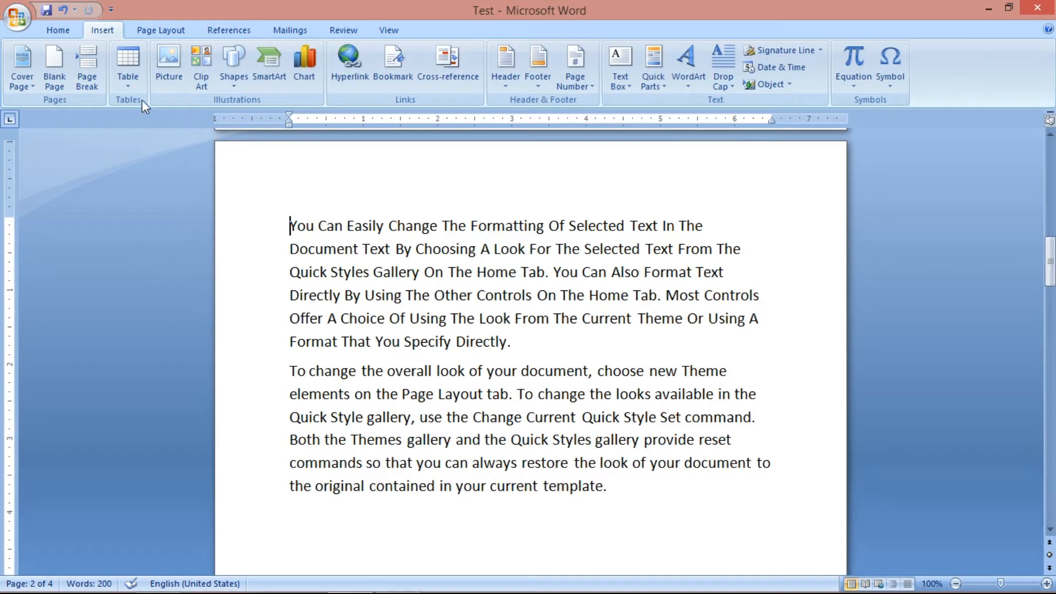
click(300, 516)
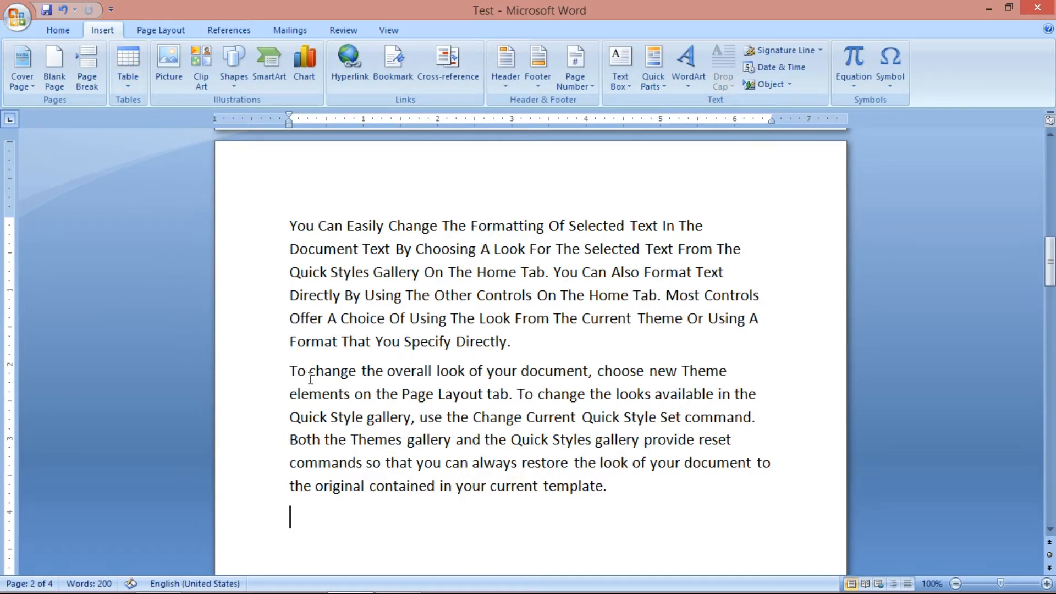
scroll(368, 517, down, 2)
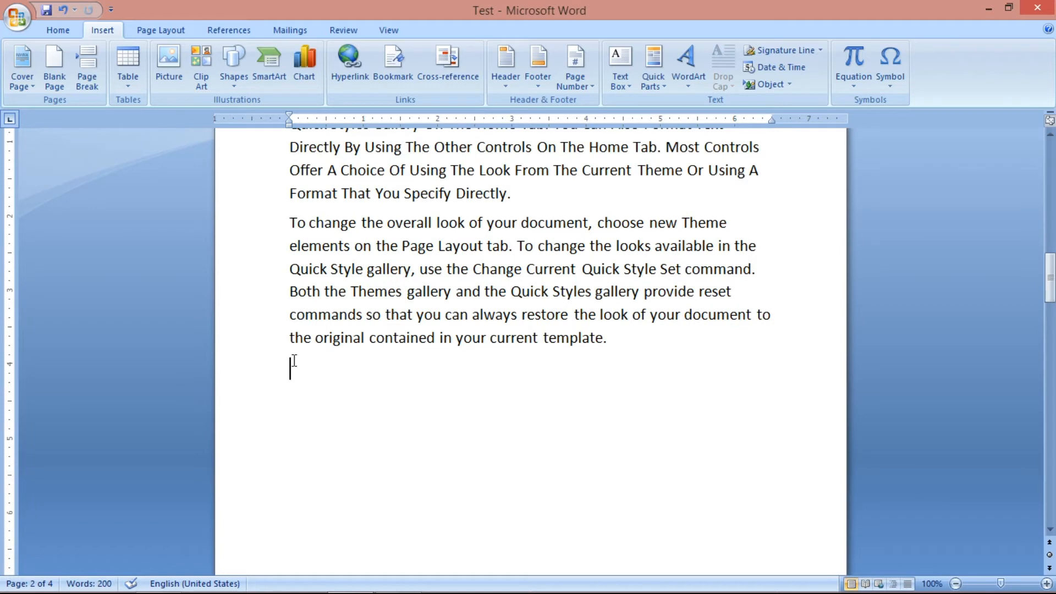
click(123, 88)
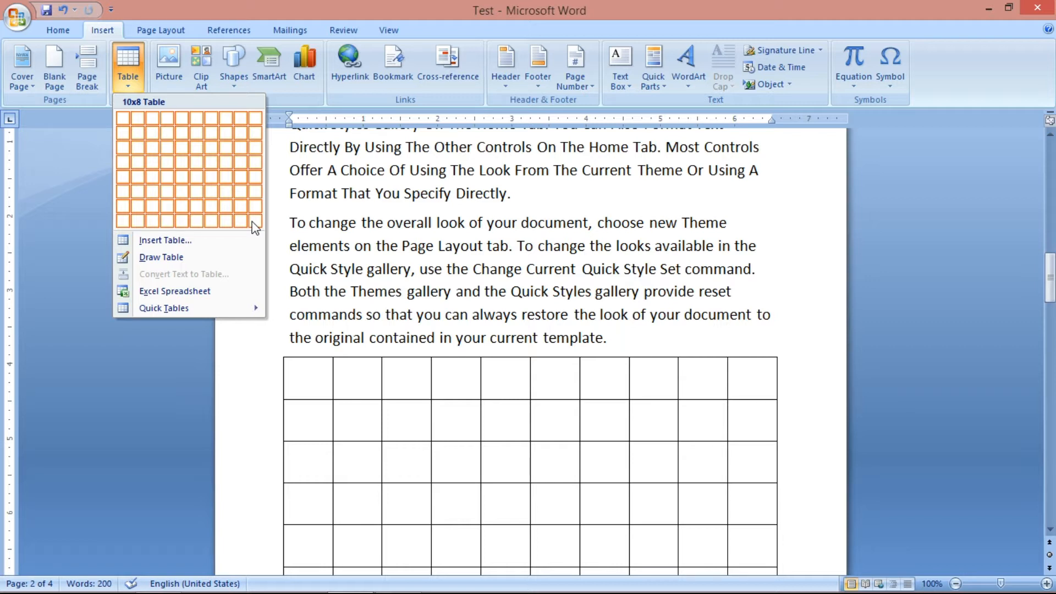
click(192, 242)
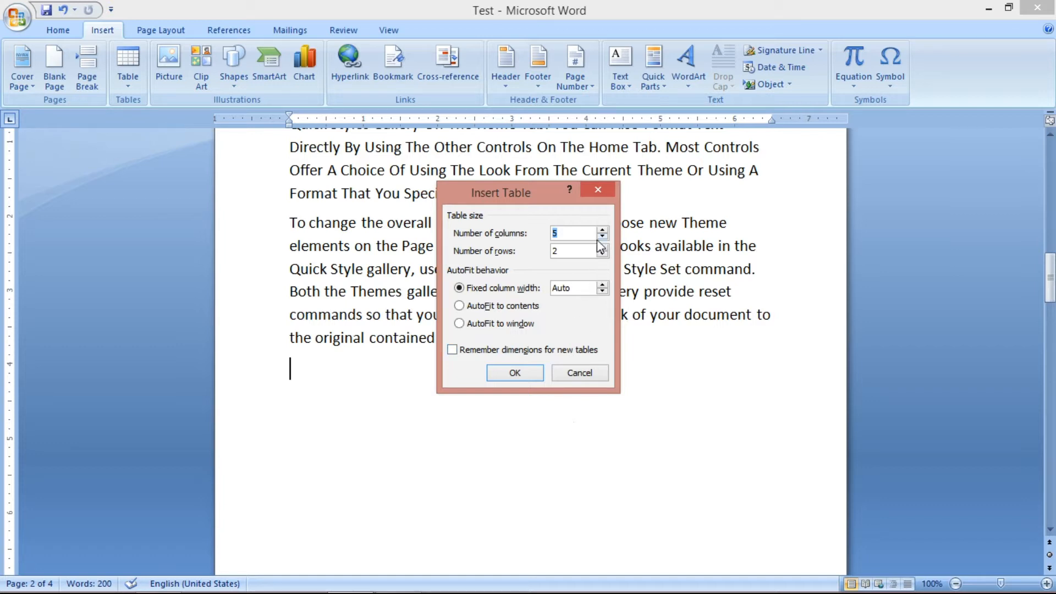
click(572, 232)
text(4545)
click(515, 374)
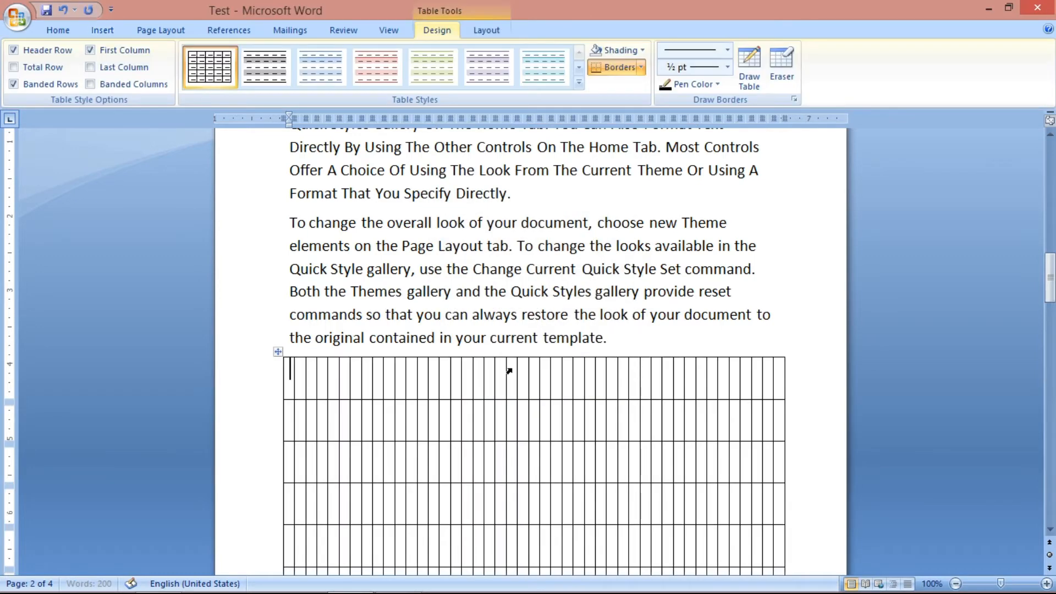
Step: Look through the large table across its pages and undo its insertion
scroll(502, 373, down, 10)
scroll(493, 380, up, 5)
scroll(486, 381, down, 4)
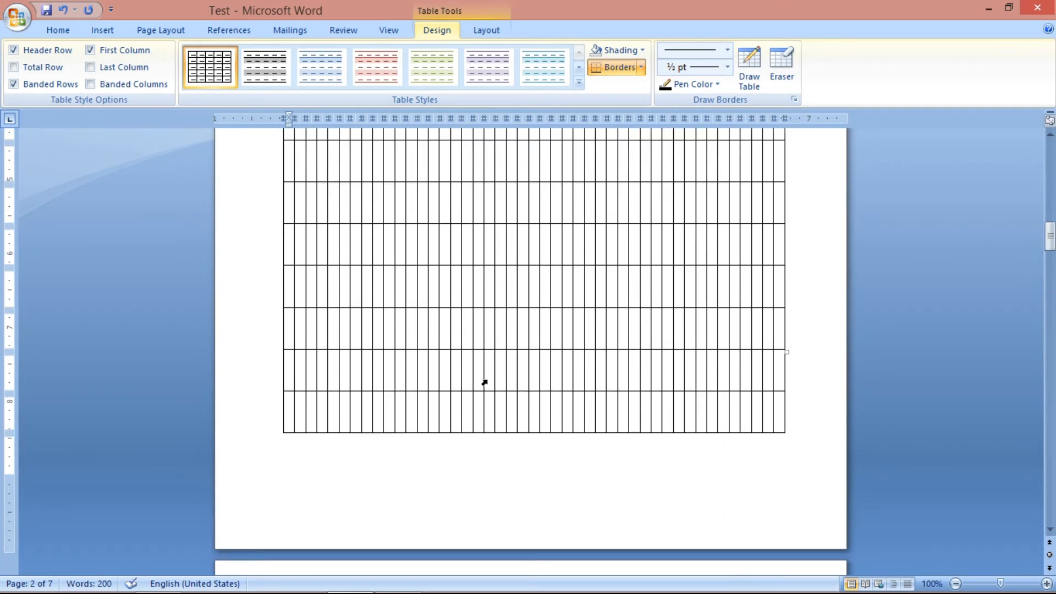
scroll(484, 382, up, 5)
scroll(483, 382, down, 12)
scroll(483, 371, down, 20)
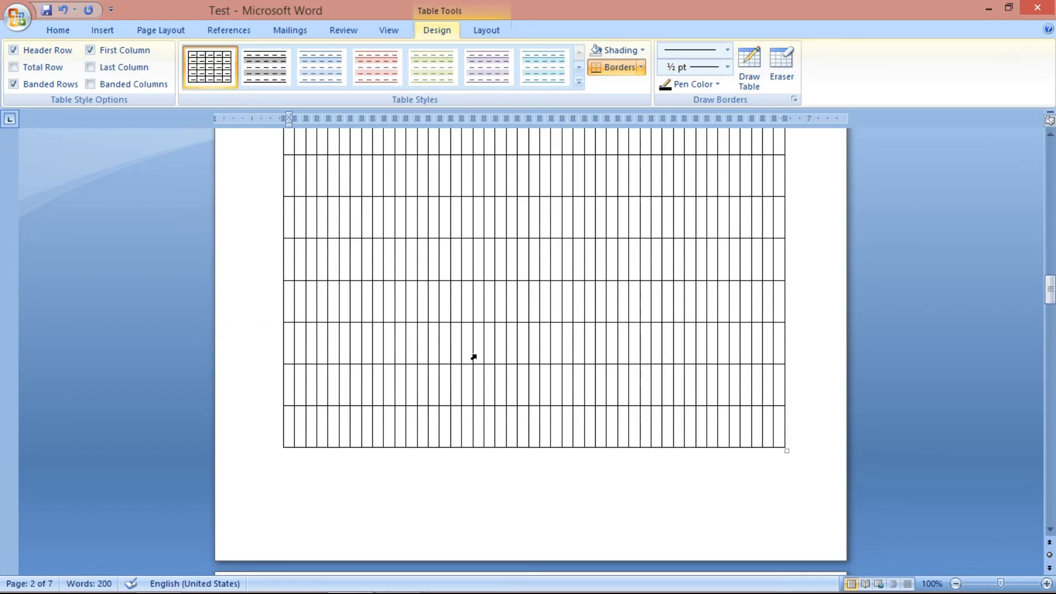
scroll(485, 340, down, 20)
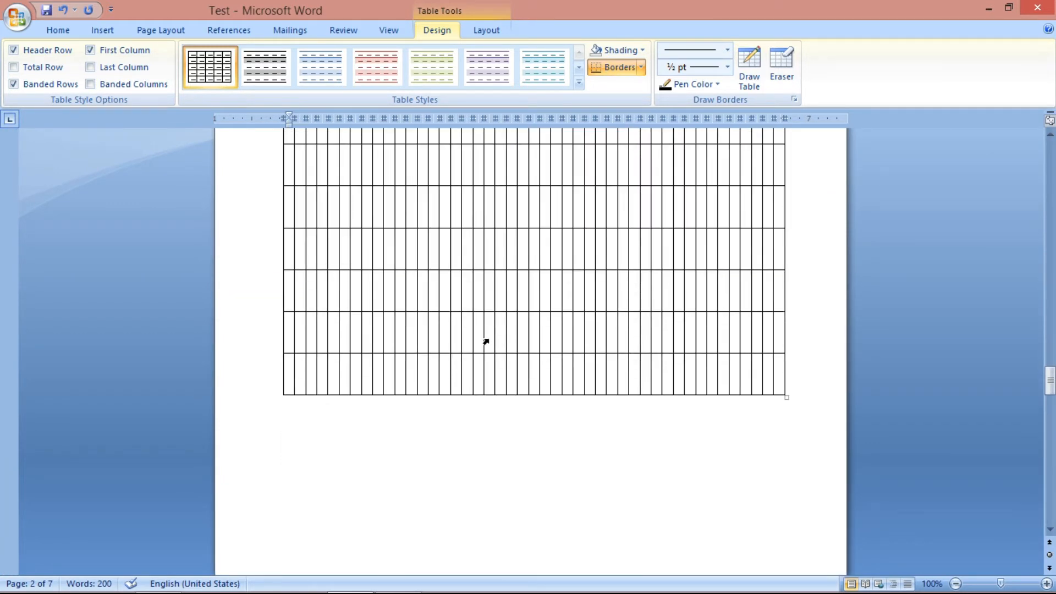
drag(1049, 406, 1049, 156)
click(65, 9)
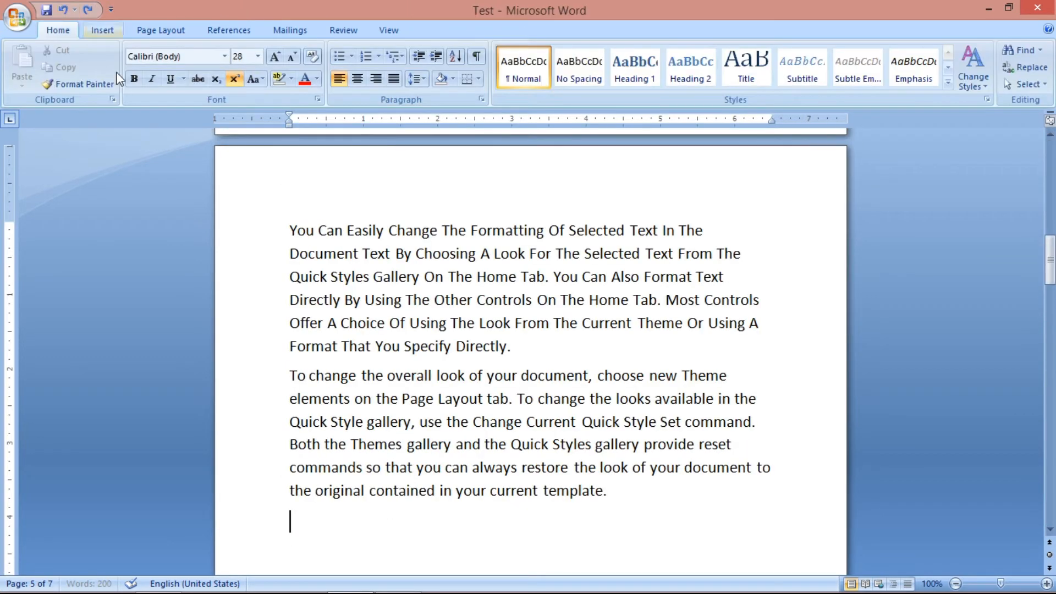
Step: Try inserting a table with 4 columns and 2 rows on the empty line below the last paragraph, and undo it
click(98, 33)
click(126, 60)
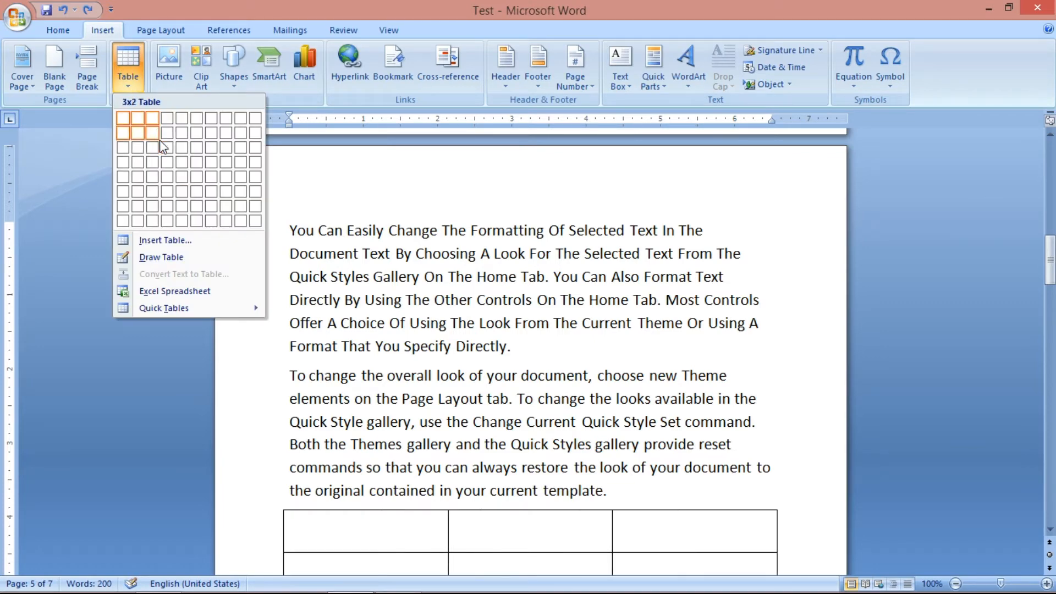
click(177, 137)
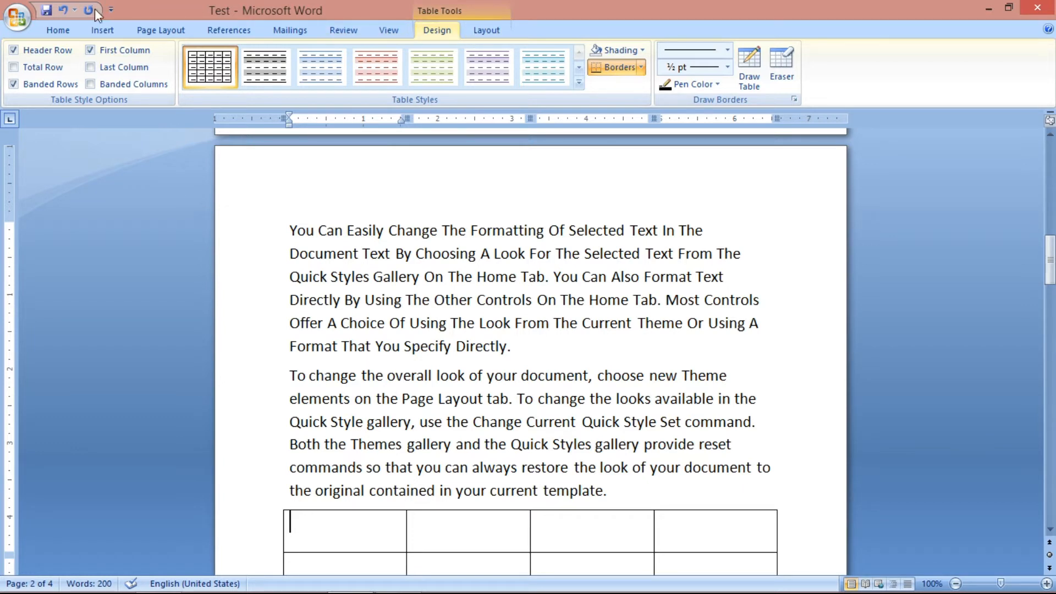
click(63, 10)
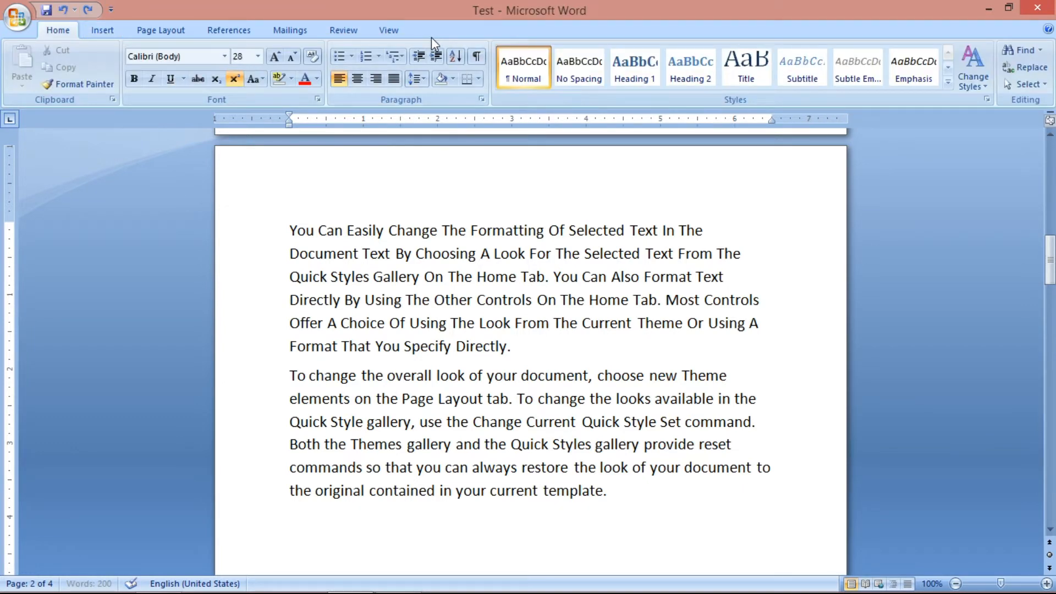
Step: Insert a table with 4 columns and 2 rows on the empty line below the last paragraph
click(101, 30)
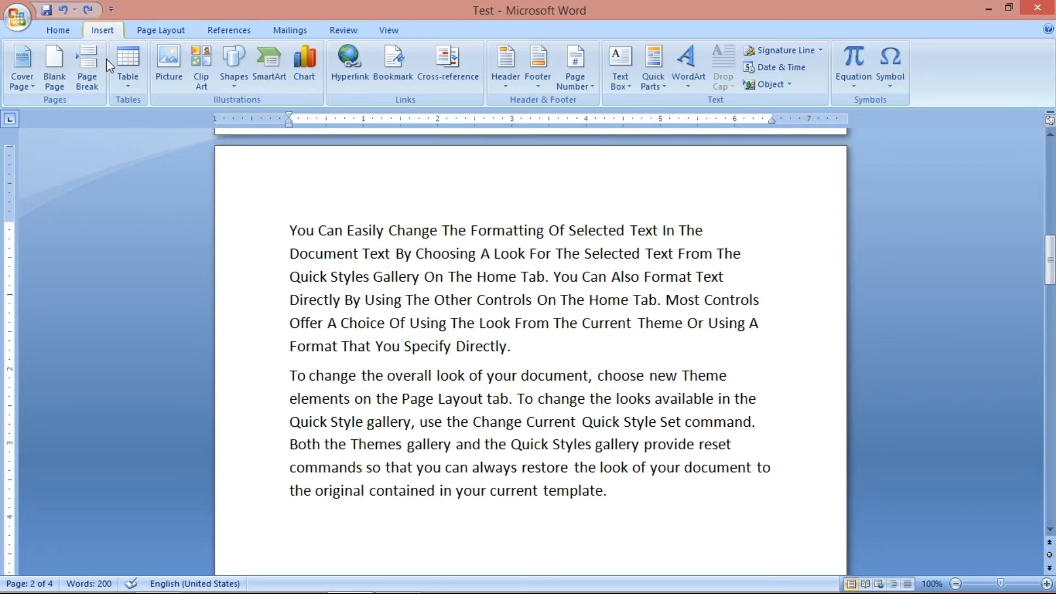
click(127, 72)
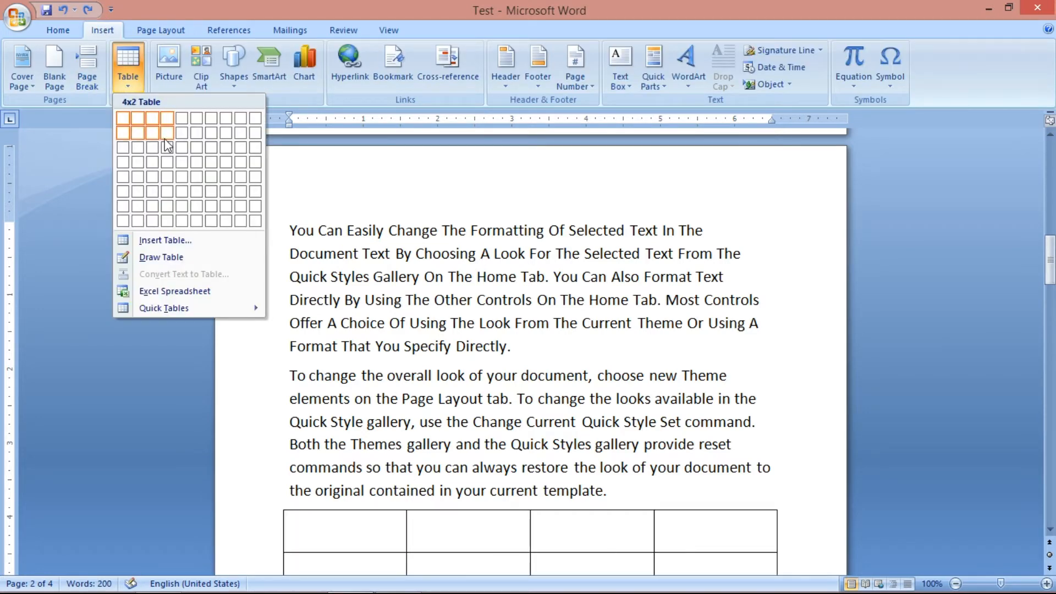
click(165, 140)
Step: Examine the design and layout options available for the new table, and undo the table's insertion
click(474, 29)
click(439, 30)
click(472, 30)
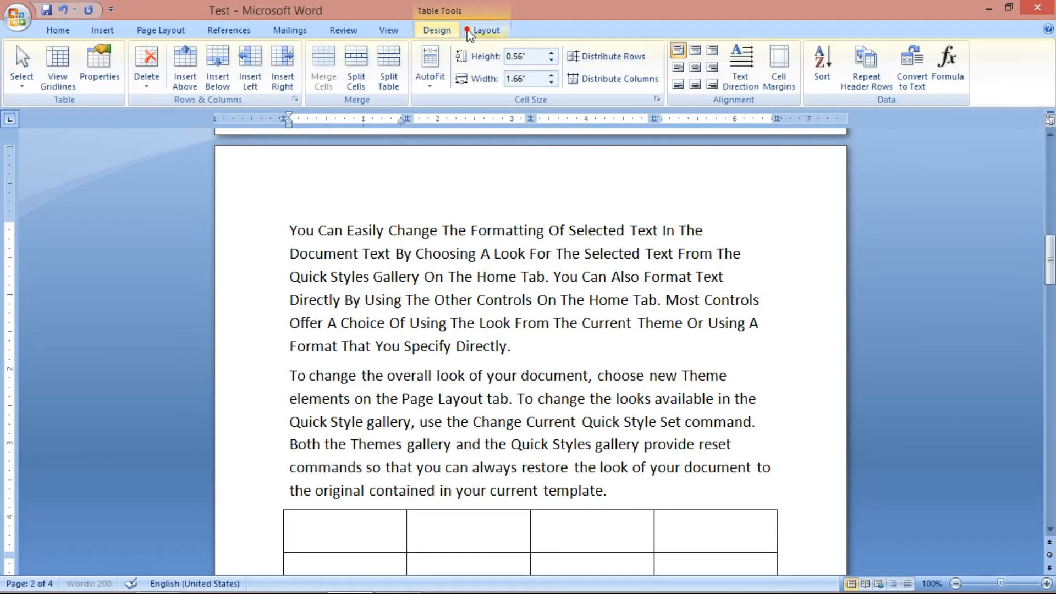
click(442, 31)
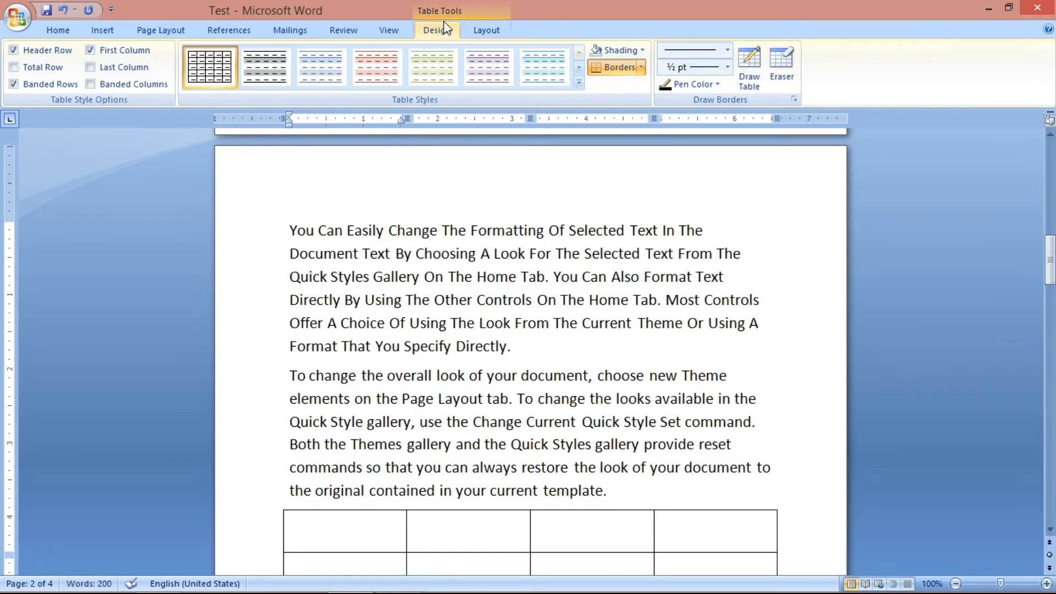
click(473, 32)
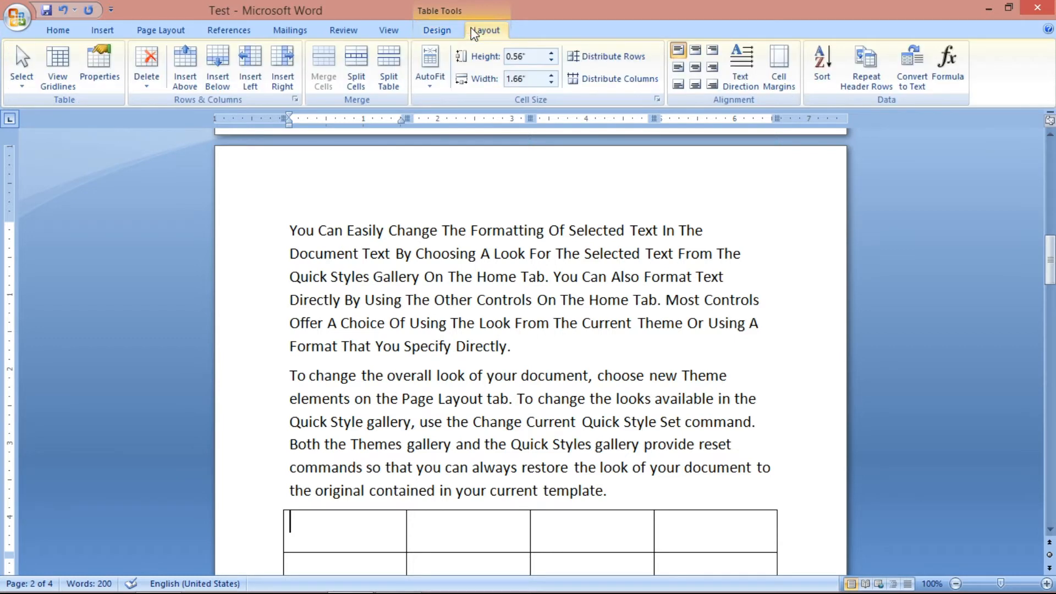
click(442, 29)
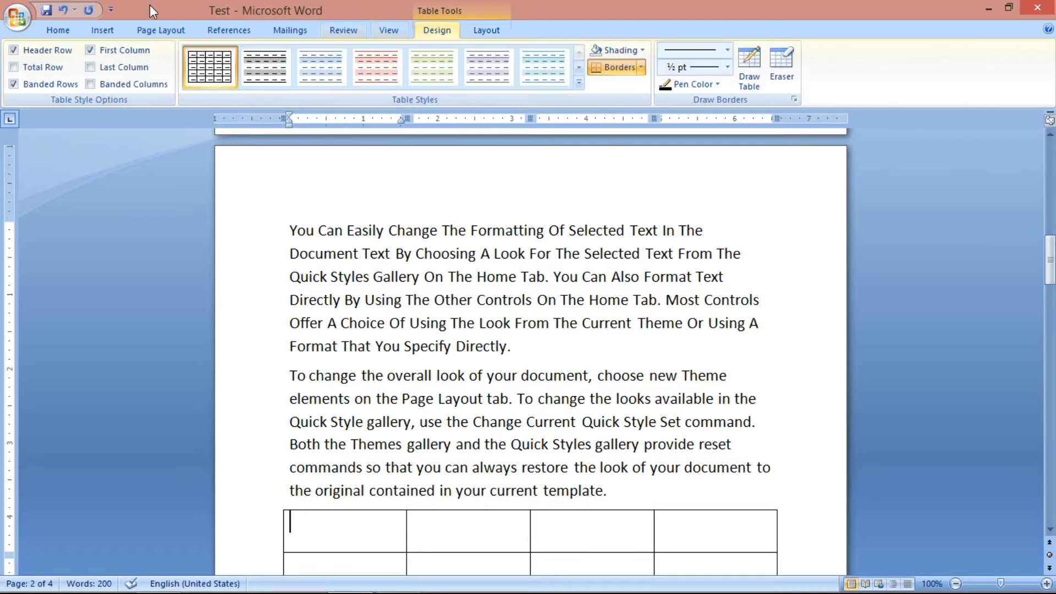
click(103, 29)
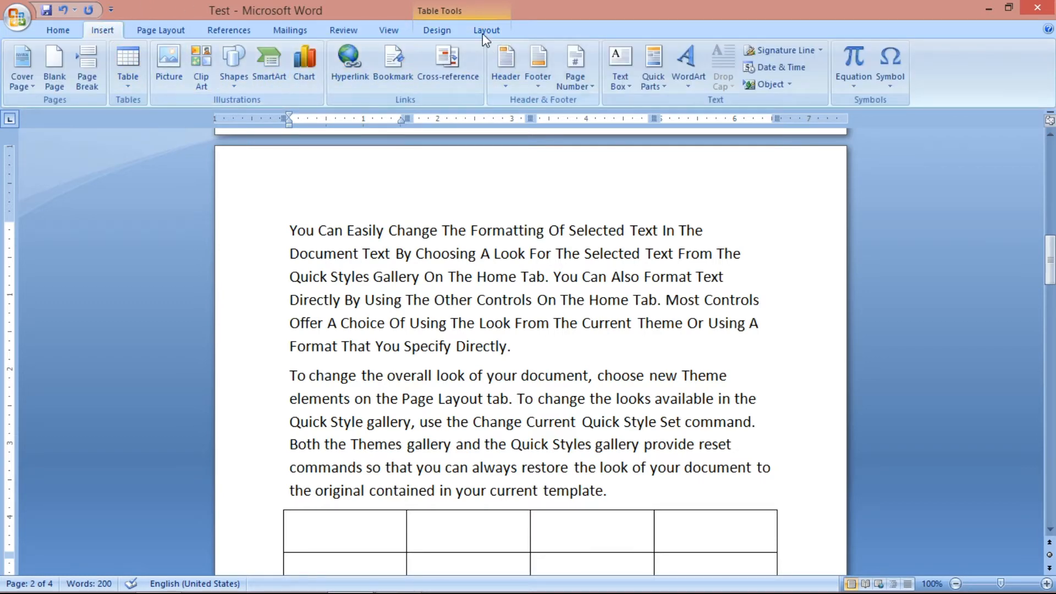
click(439, 30)
click(484, 31)
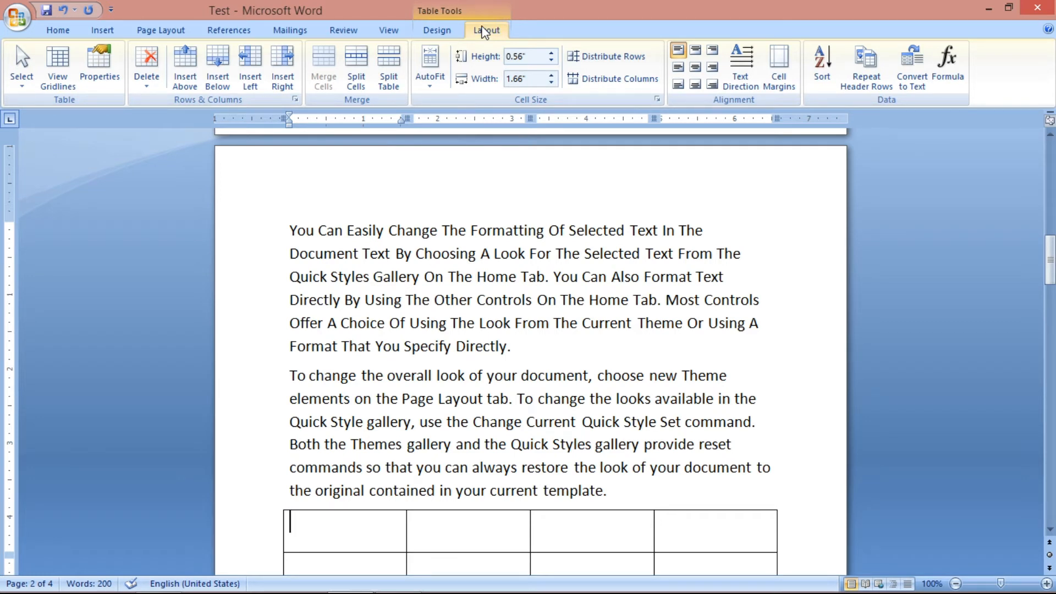
click(440, 29)
click(477, 30)
click(448, 30)
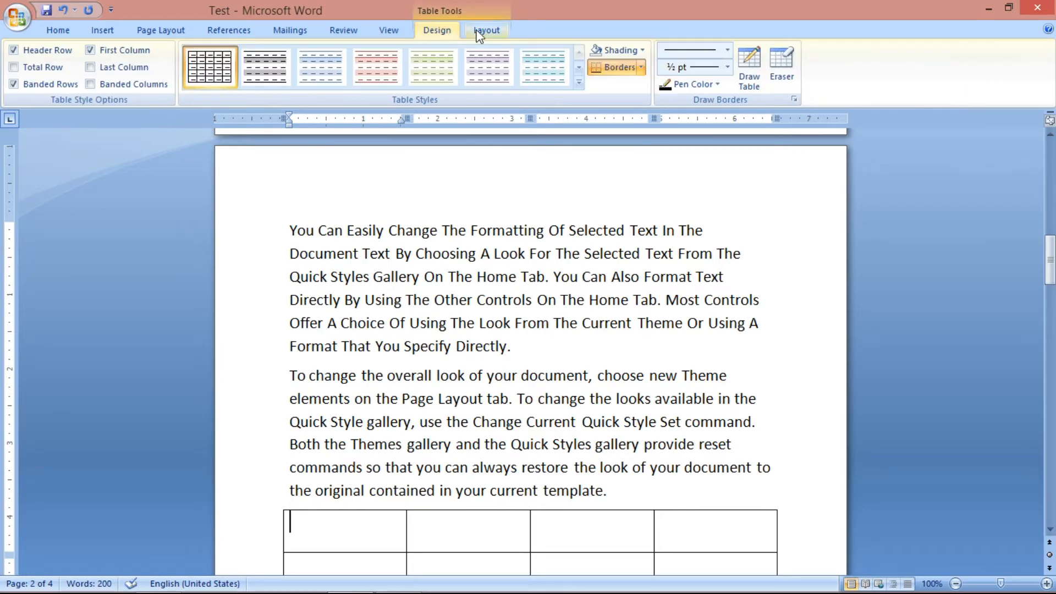
click(479, 34)
click(444, 30)
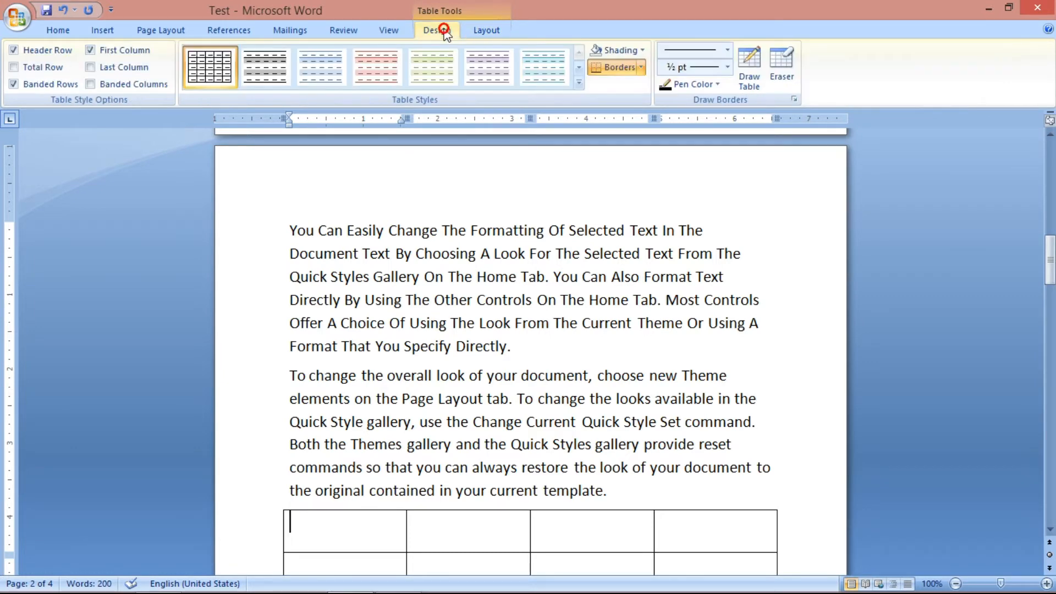
click(480, 32)
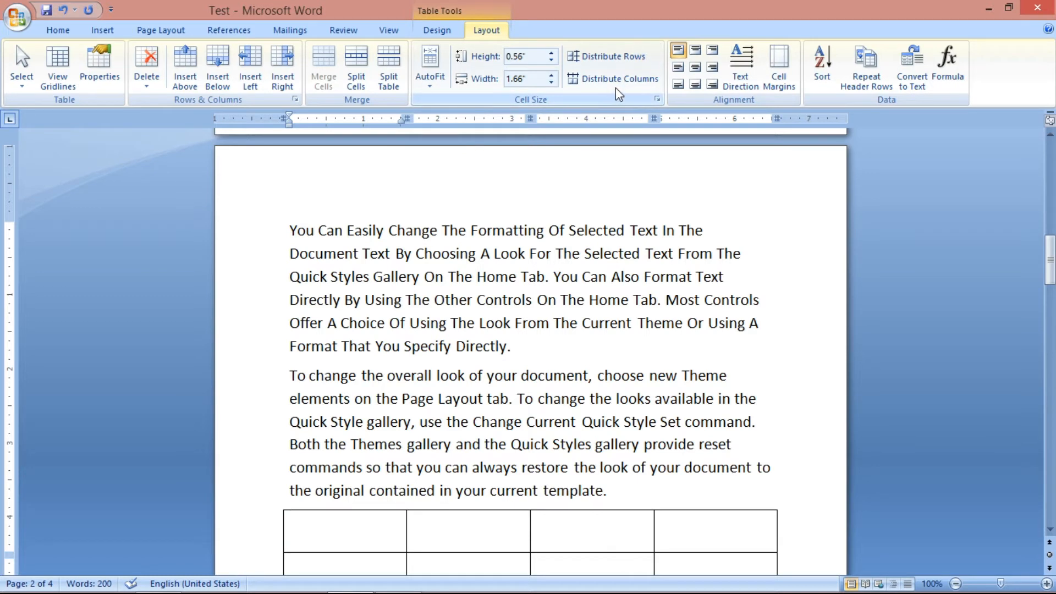
click(458, 32)
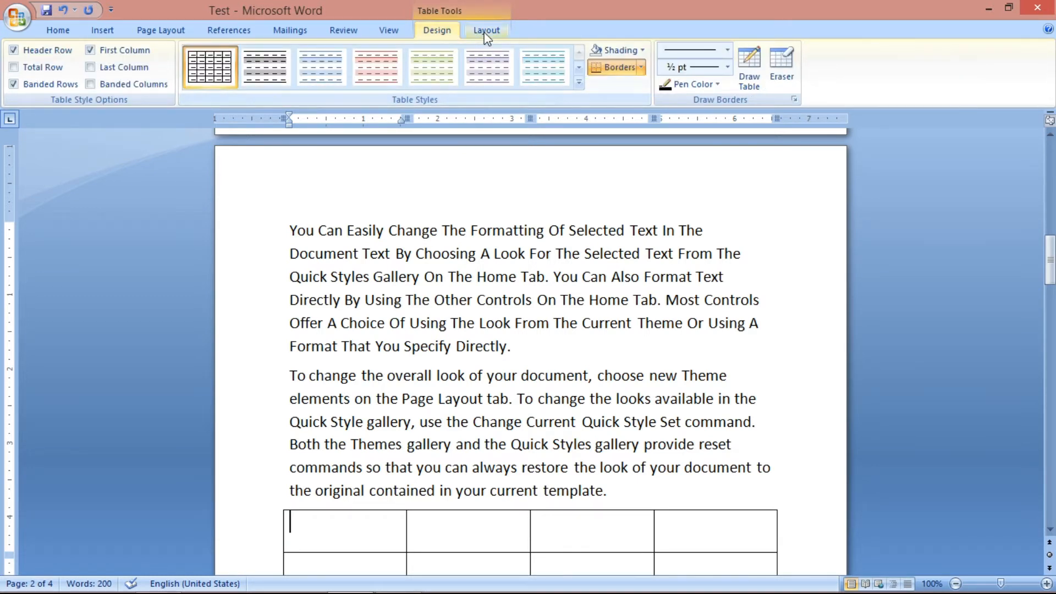
click(482, 31)
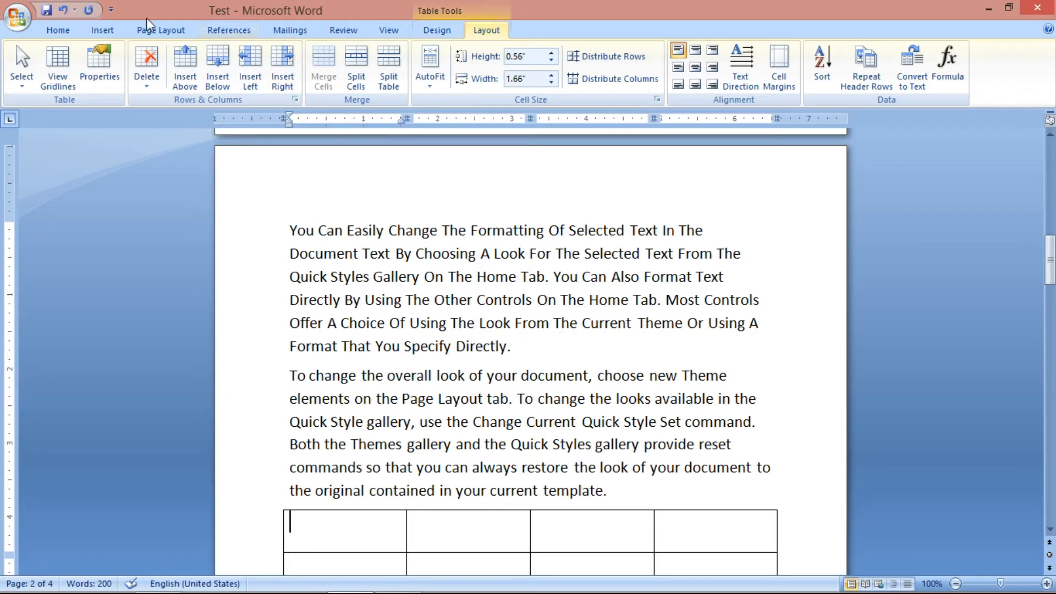
click(62, 10)
Step: Insert the table of 4 columns and 2 rows below the last paragraph again and bring up its design options
click(118, 27)
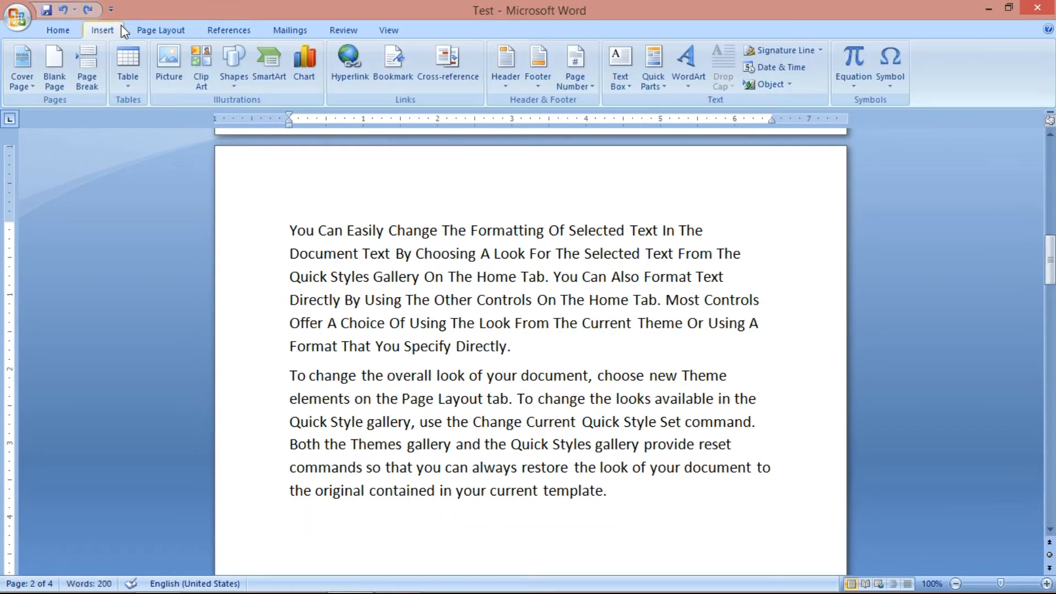
click(140, 73)
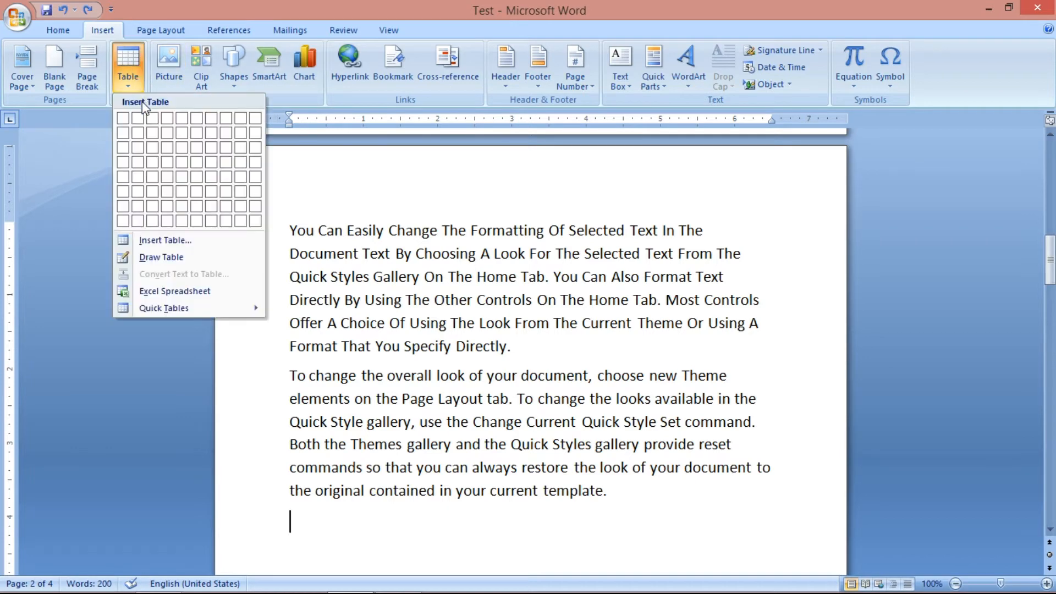
click(167, 133)
click(484, 30)
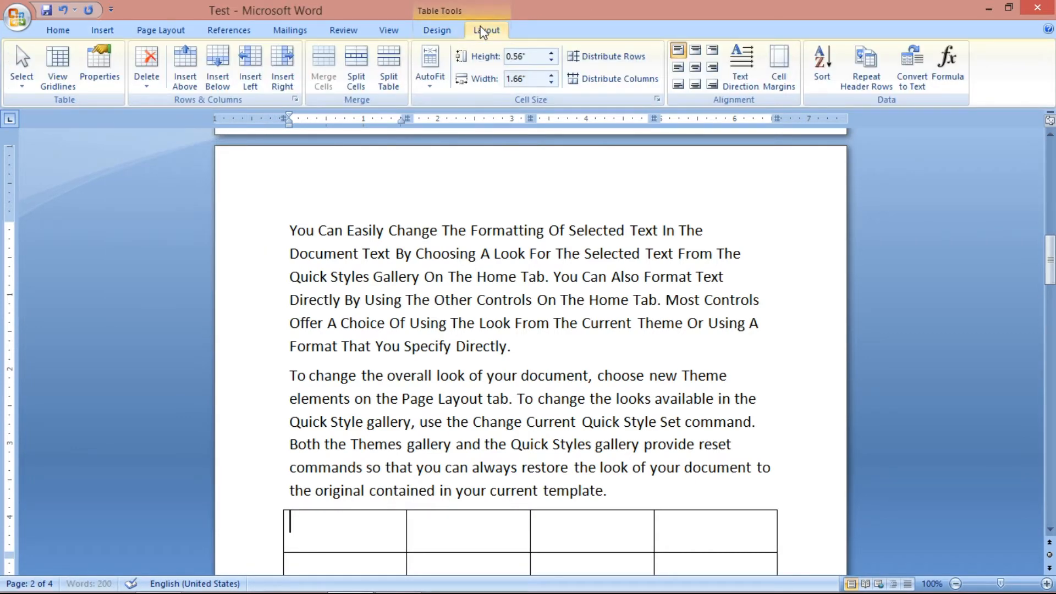
click(452, 31)
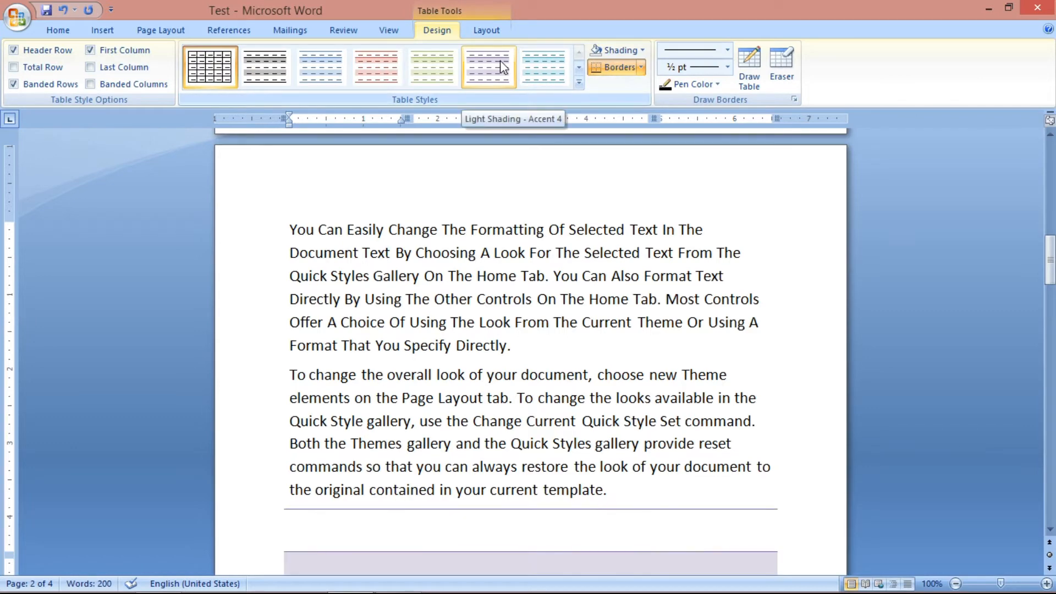
Step: Try the built-in purple table style with solid header row and first column, and undo both the style and the table
drag(1049, 260, 1049, 292)
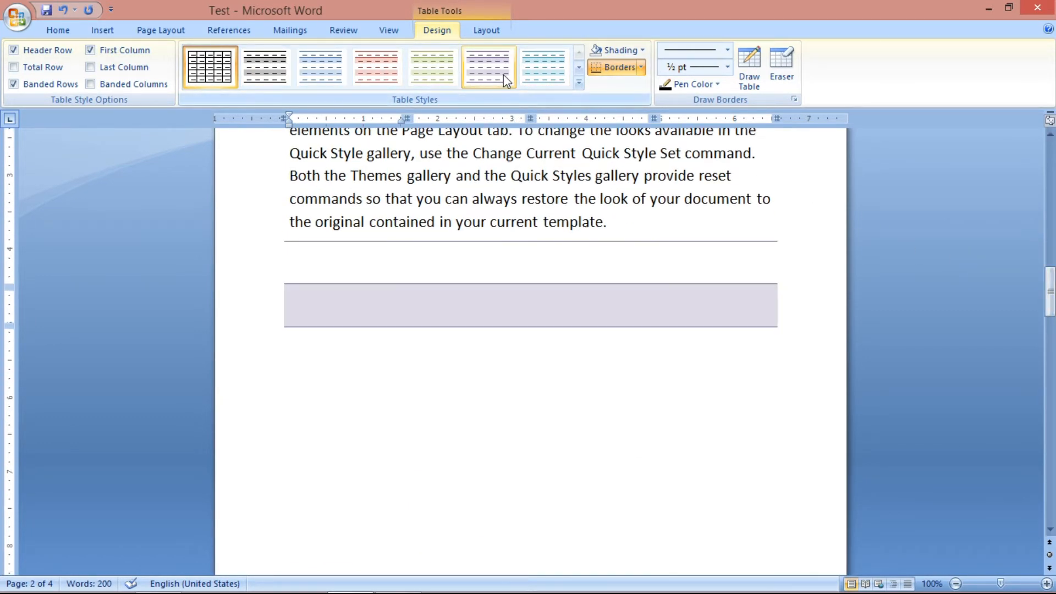
click(578, 82)
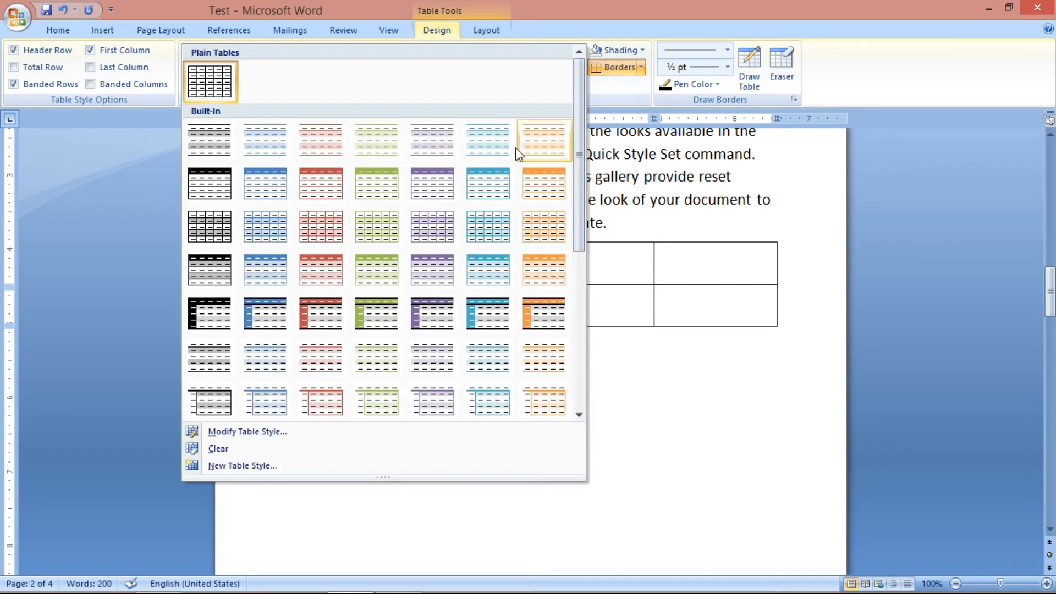
click(424, 320)
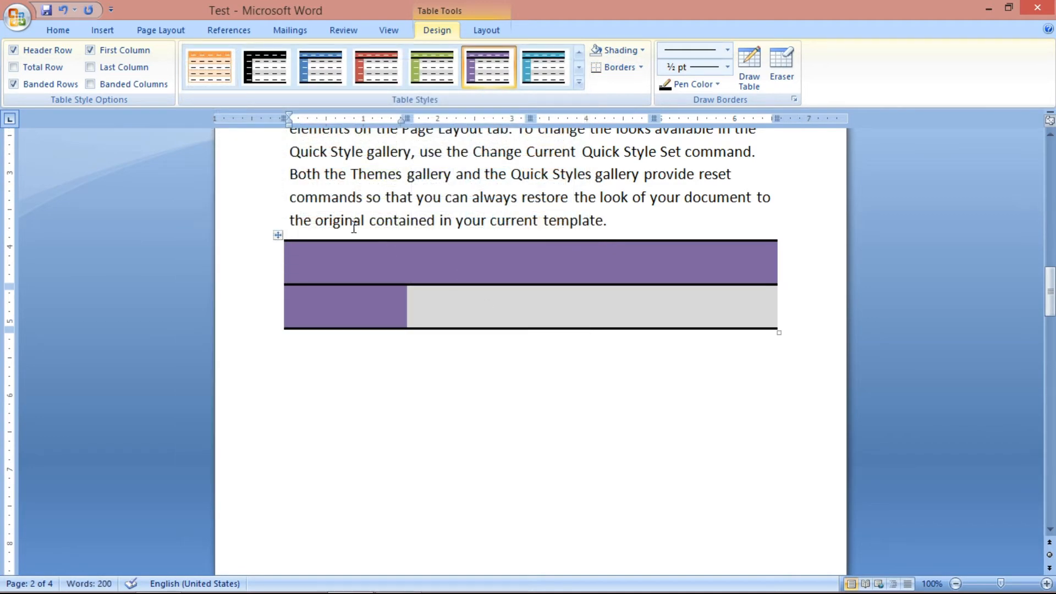
click(62, 9)
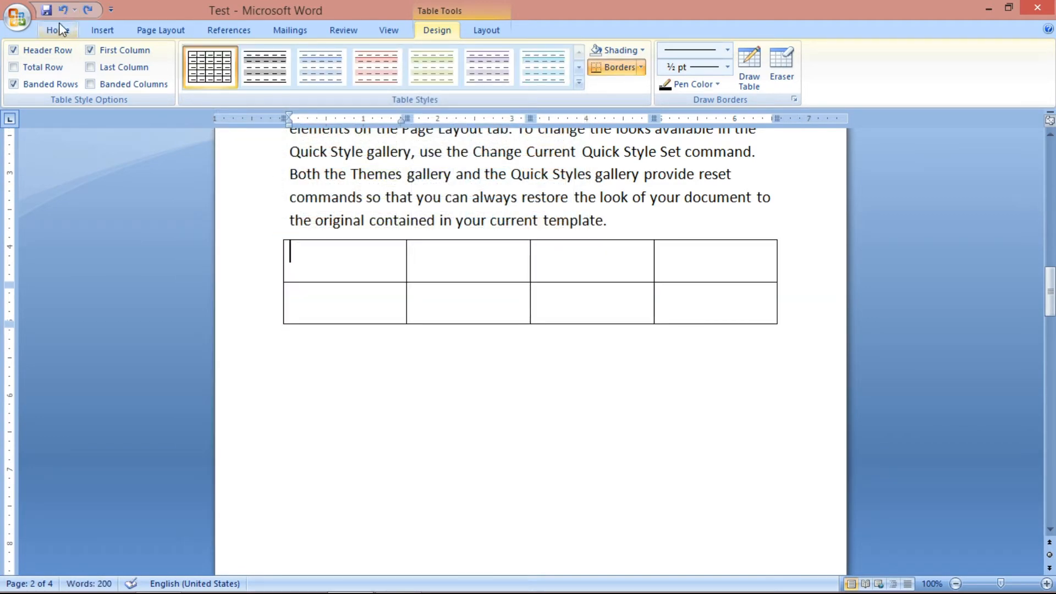
click(64, 8)
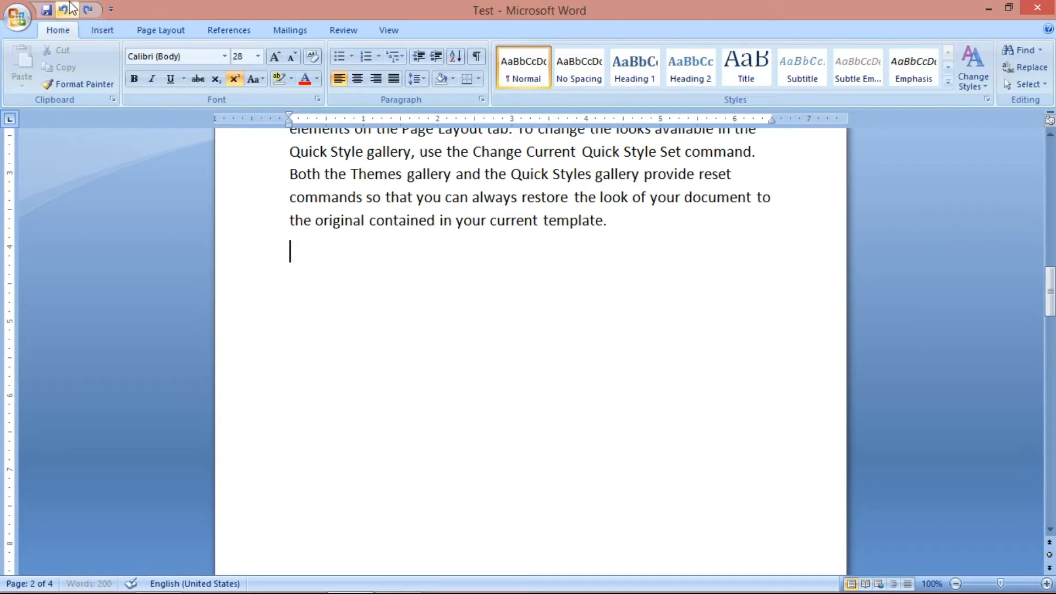
Step: Start inserting a picture from the JC Images folder and rename the FIRST ADD picture file as FIRST AiD
click(102, 30)
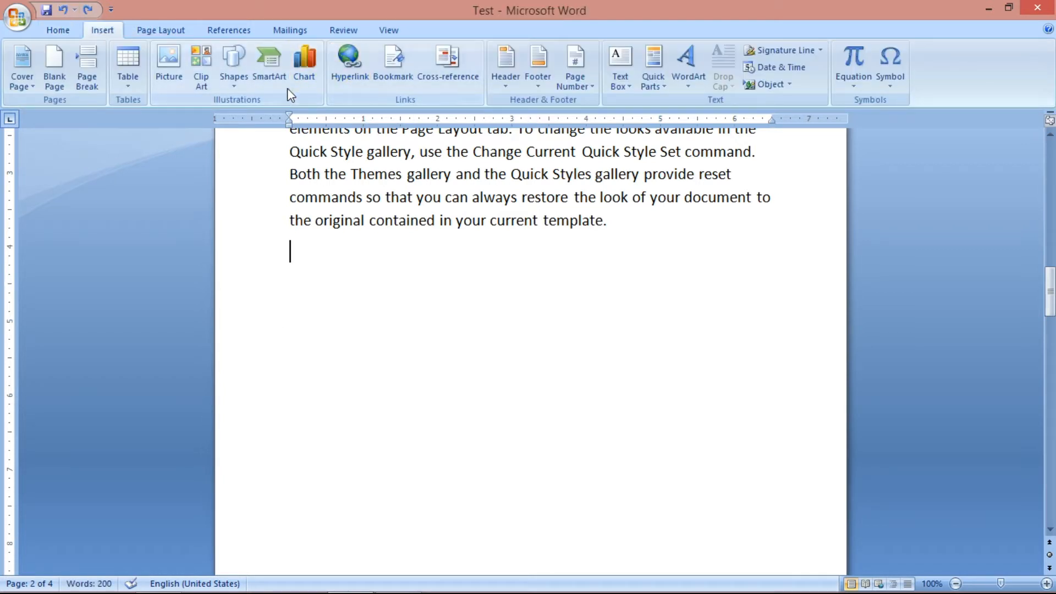
click(169, 80)
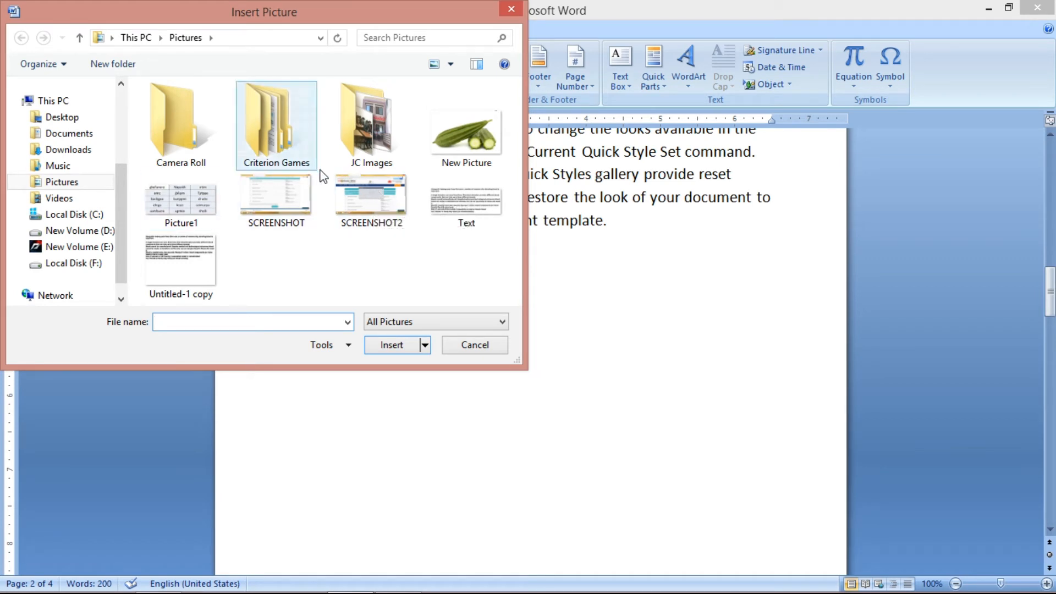
double_click(359, 152)
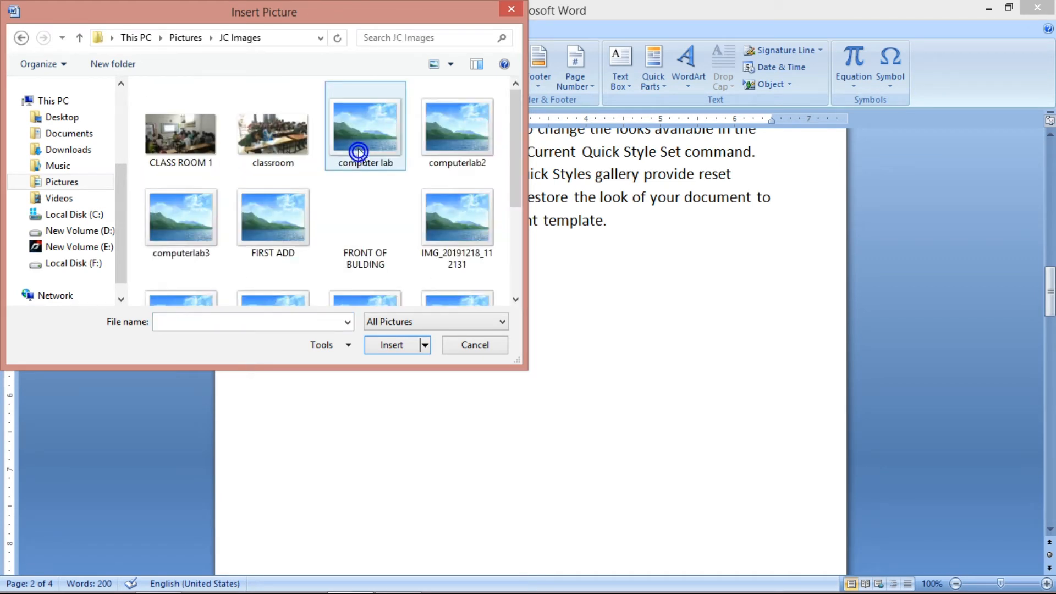
click(276, 219)
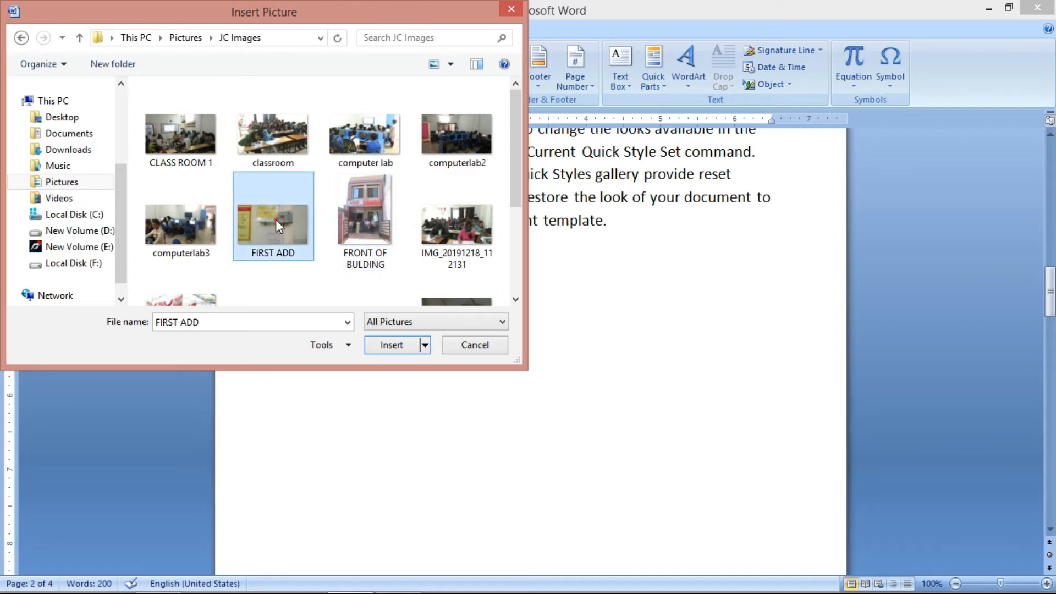
click(290, 256)
text(i)
Step: Try inserting the FIRST AiD picture on the empty line below the last paragraph, and delete it
scroll(355, 254, down, 1)
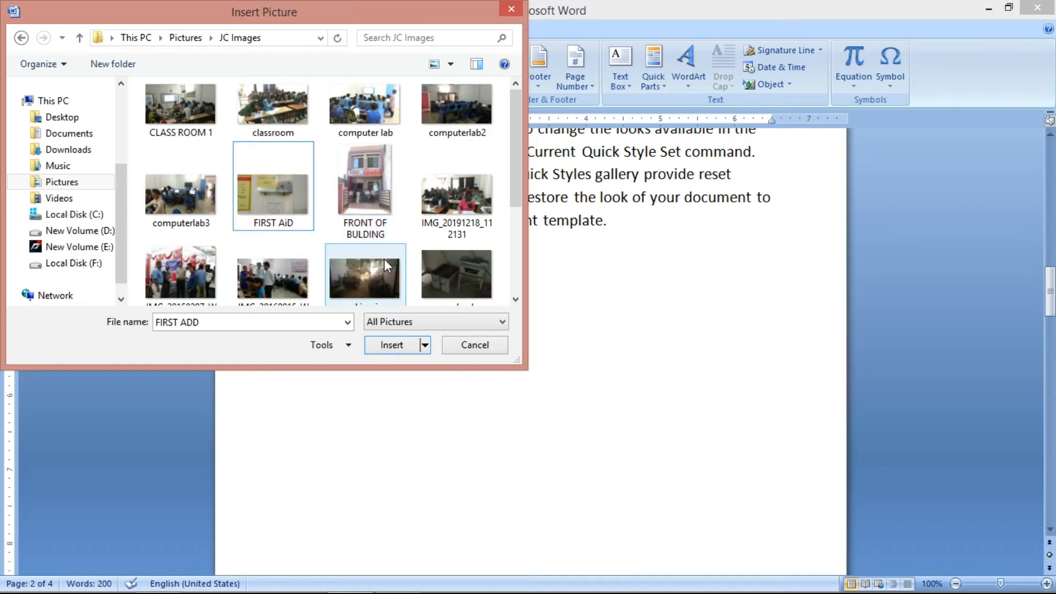
click(289, 187)
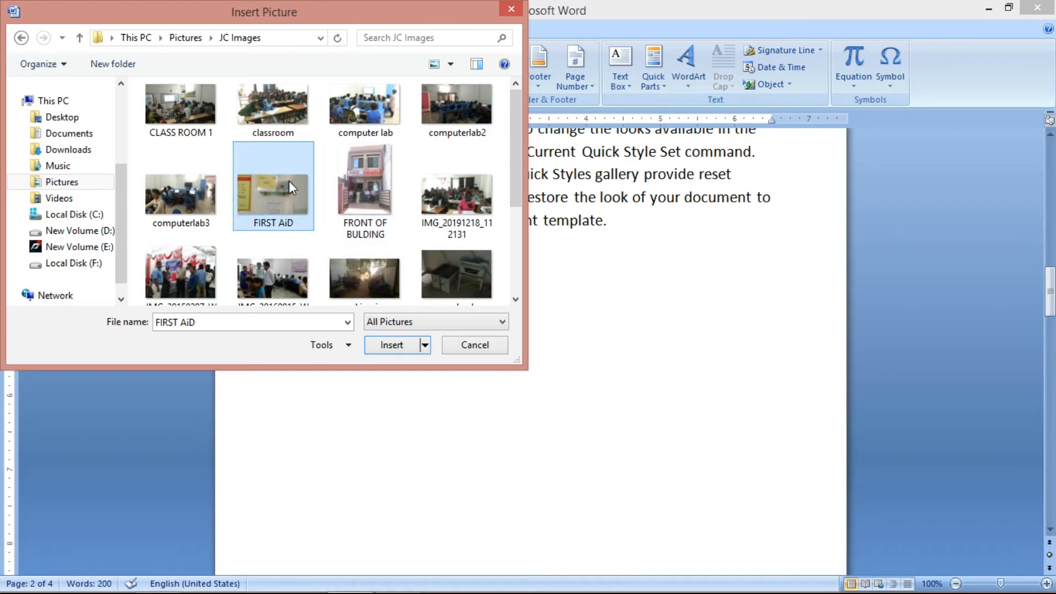
double_click(288, 180)
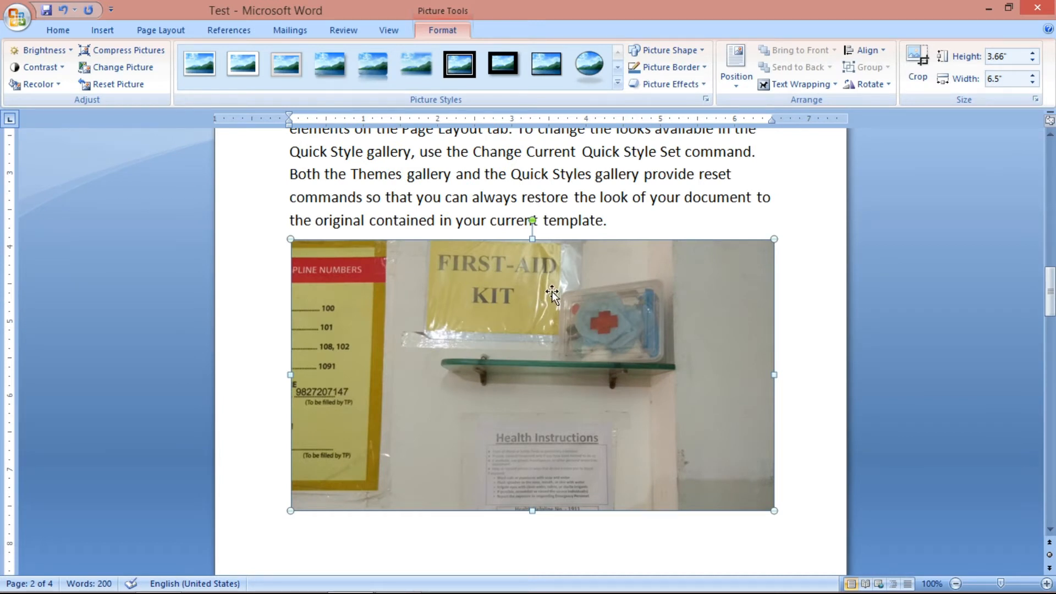
key(Delete)
Step: Insert the FIRST AiD picture from the JC Images folder inside Pictures on the empty line below the last paragraph
click(101, 30)
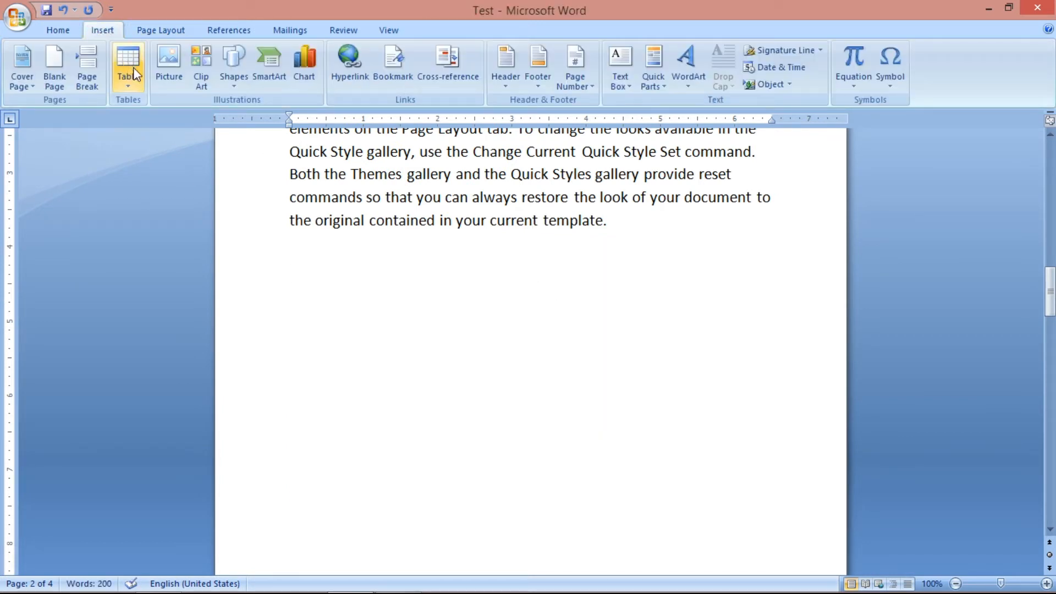
click(168, 61)
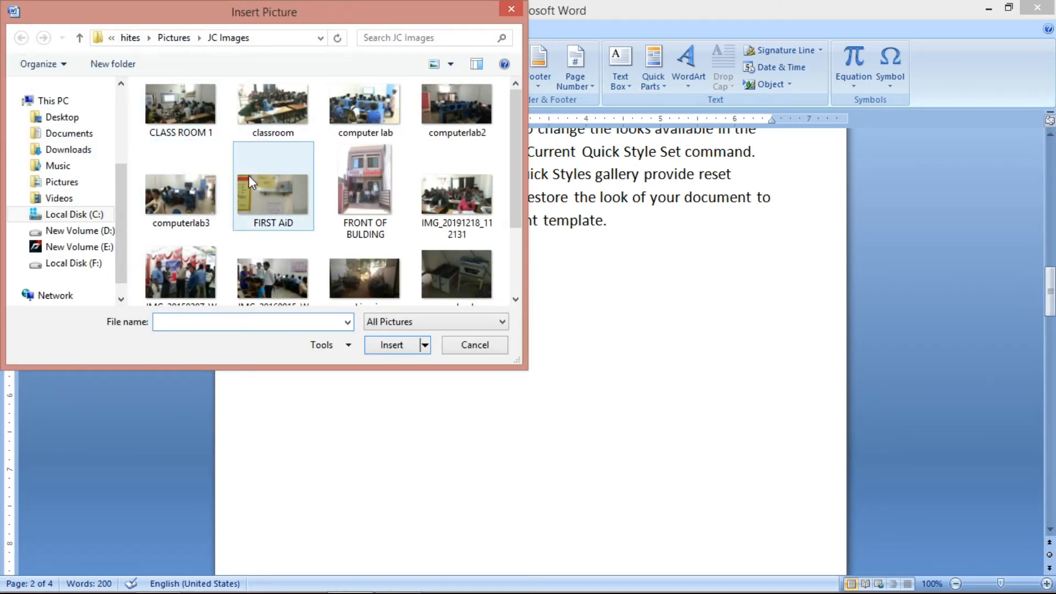
click(132, 38)
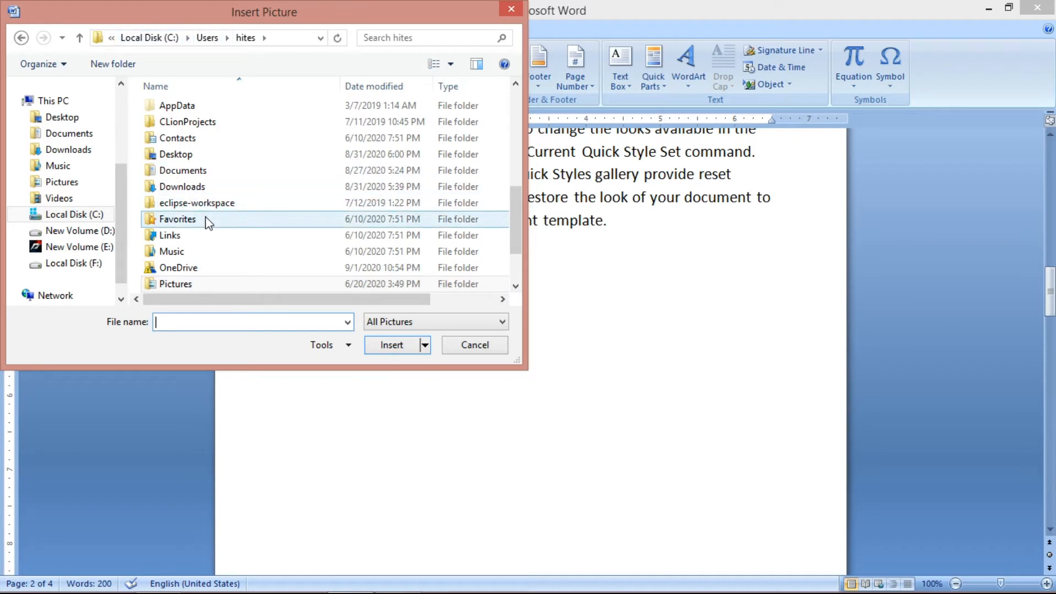
double_click(190, 282)
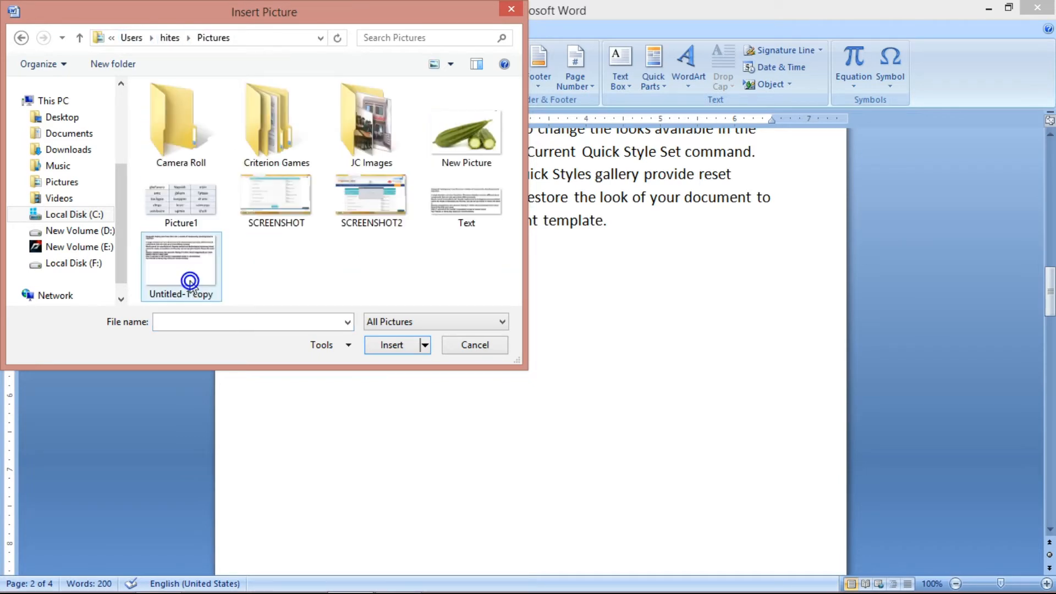
double_click(347, 130)
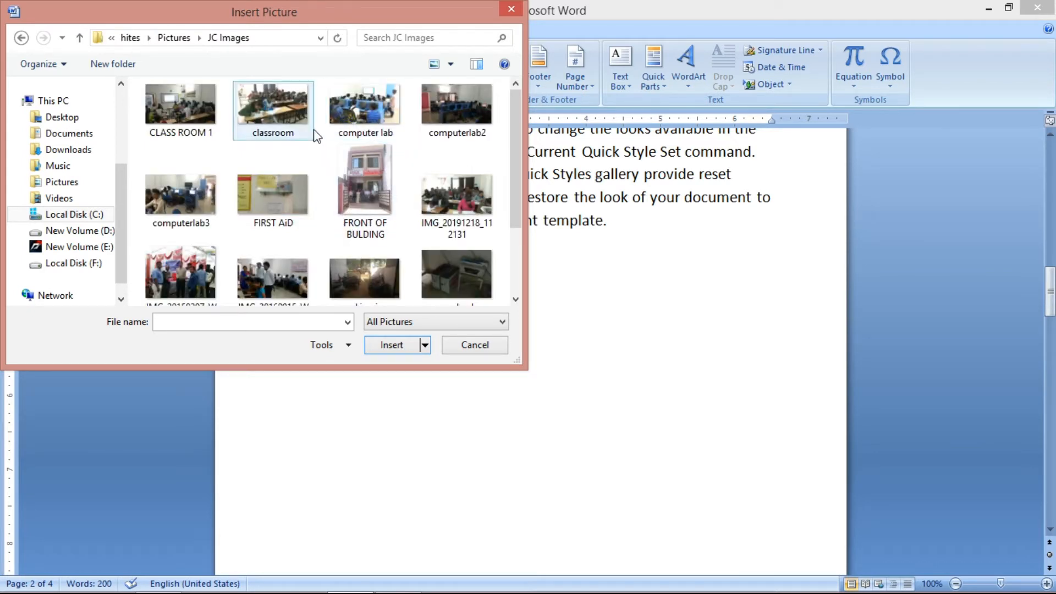
click(283, 197)
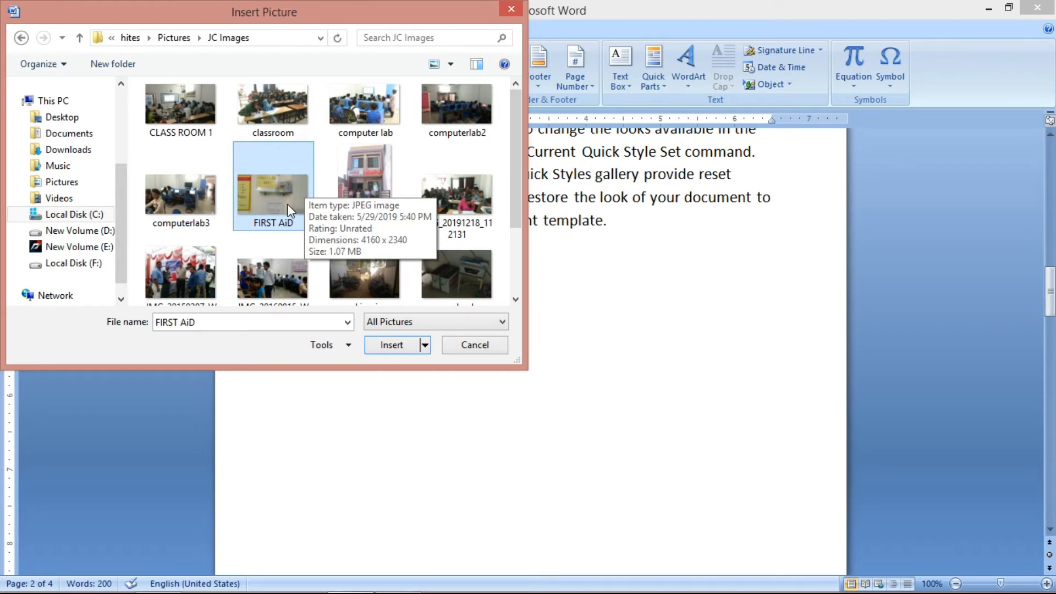
click(408, 352)
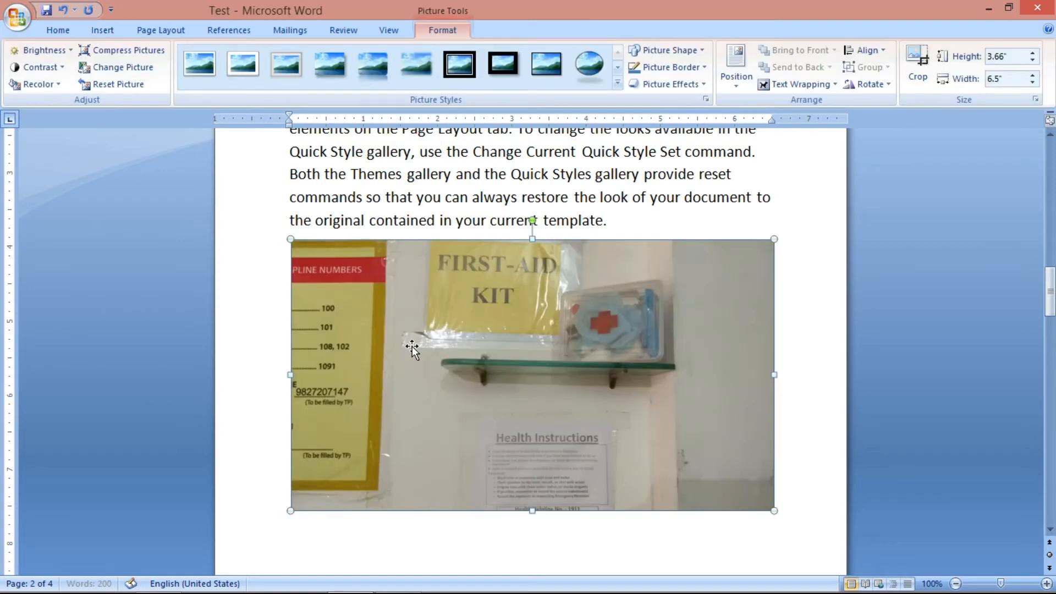
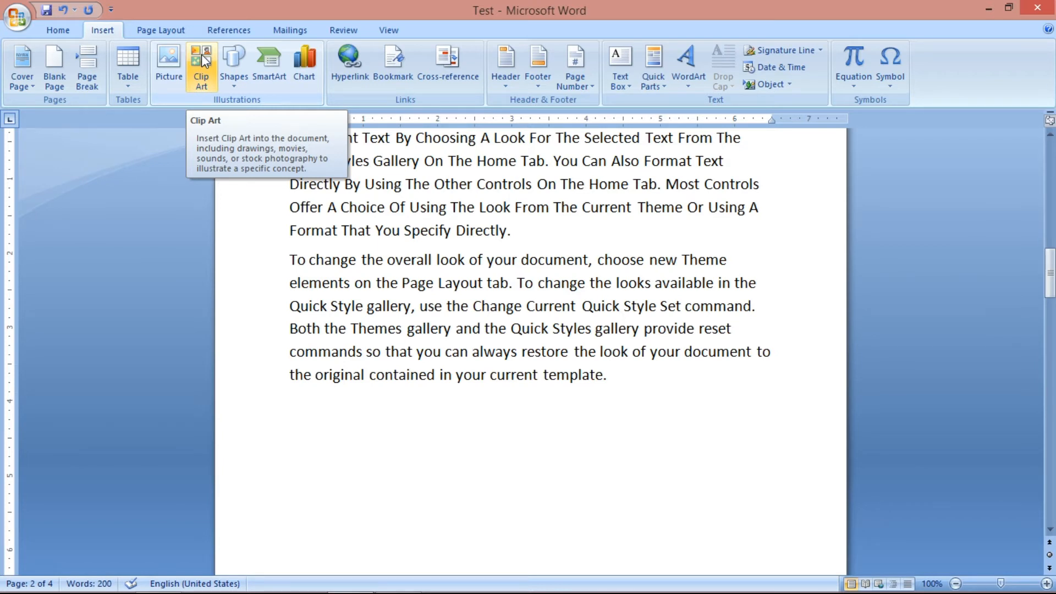
Step: Start inserting clip art and list the clips with a search that has no keyword
click(204, 59)
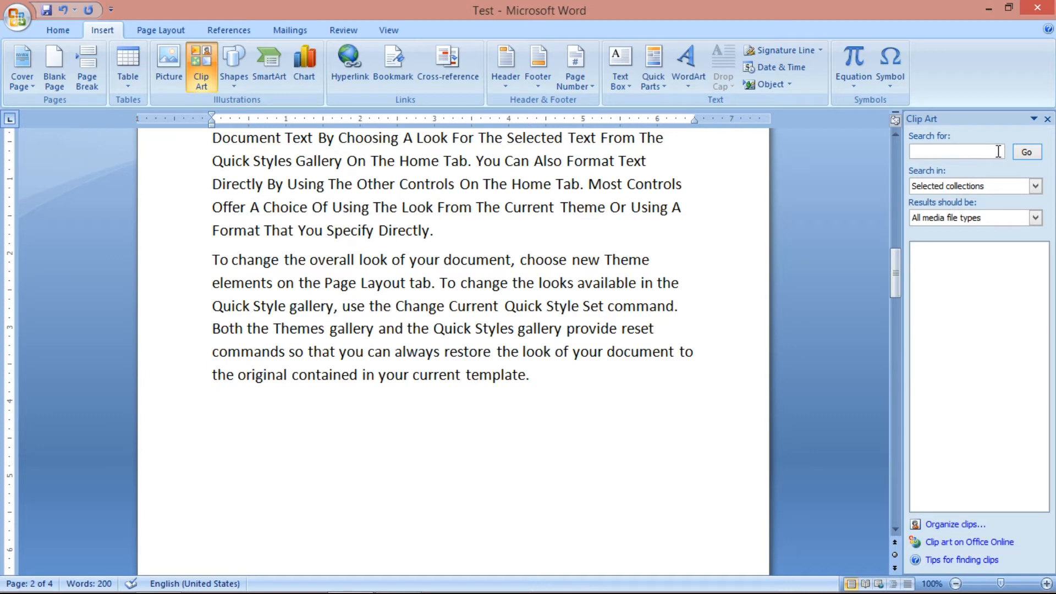
click(977, 147)
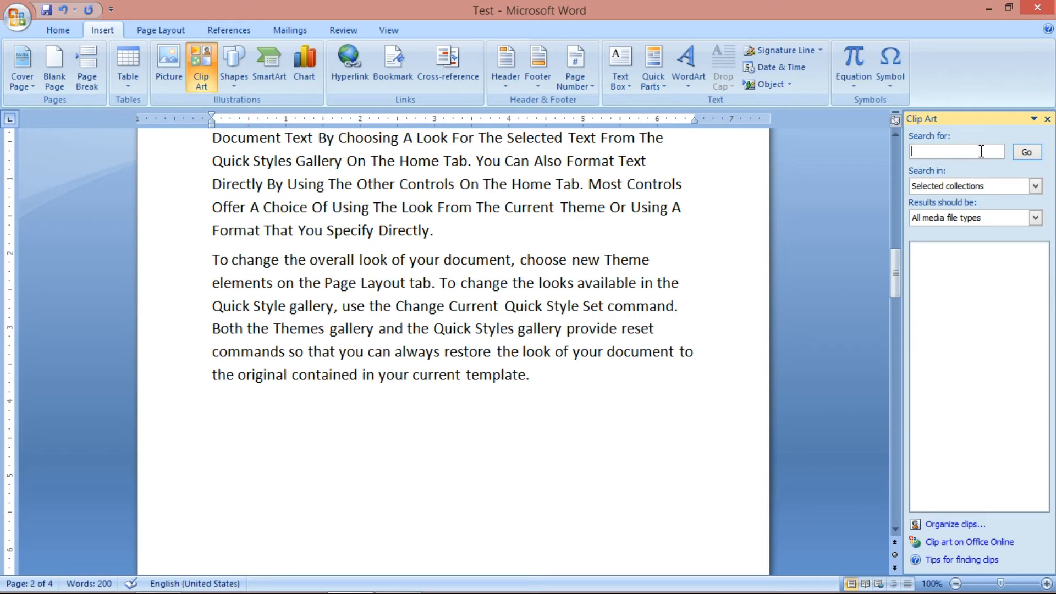
click(1023, 152)
click(498, 346)
mouse_move(1041, 273)
mouse_down()
mouse_move(1028, 462)
mouse_move(1029, 263)
mouse_up()
Step: Search all clip art collections for computer and insert the clip of the brown desktop computer below the last paragraph
click(952, 152)
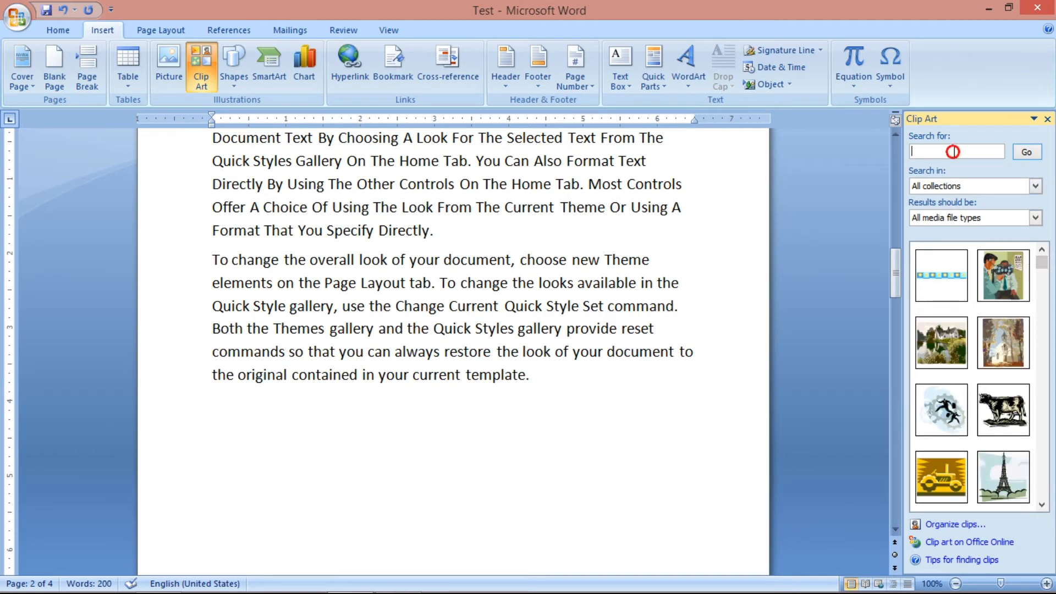
text(computrer)
key(BackSpace)
key(BackSpace)
key(BackSpace)
click(1026, 152)
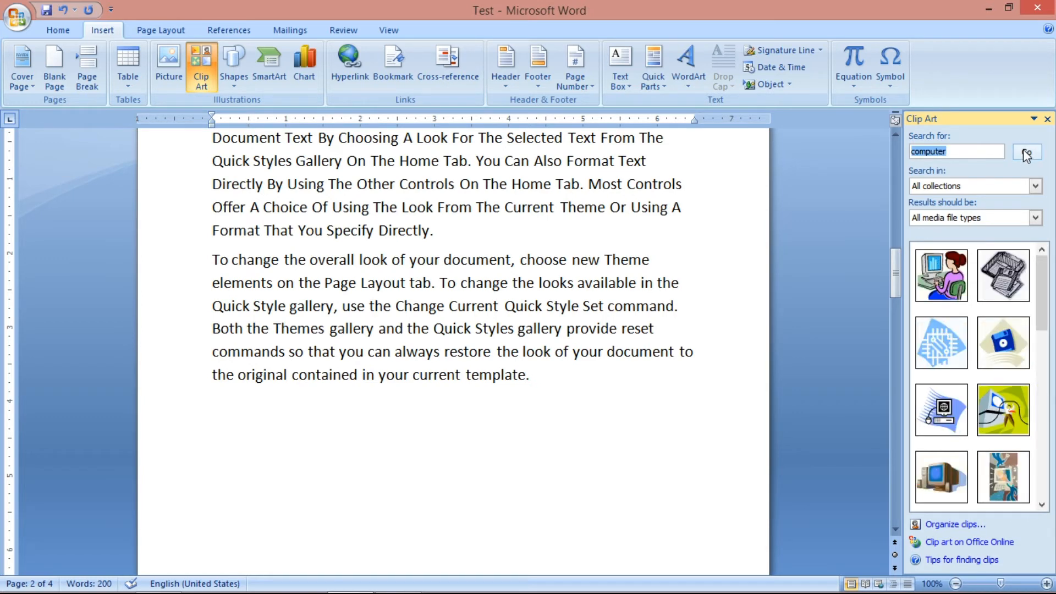
click(938, 481)
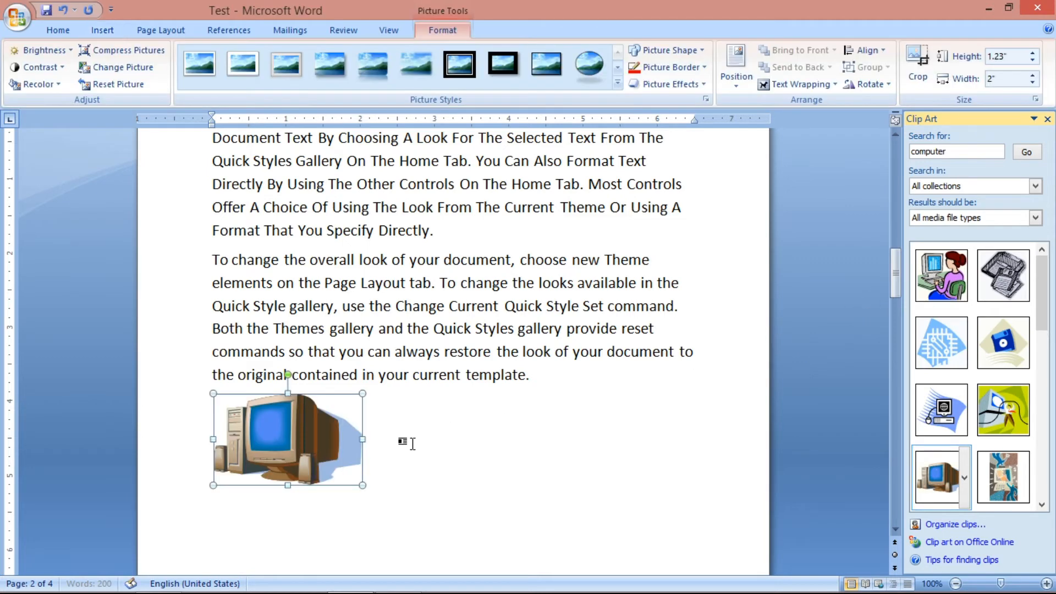
Step: Try enlarging the computer clip to about 2.38" by 3.86" and tilting it slightly clockwise, and delete it
drag(296, 468, 305, 468)
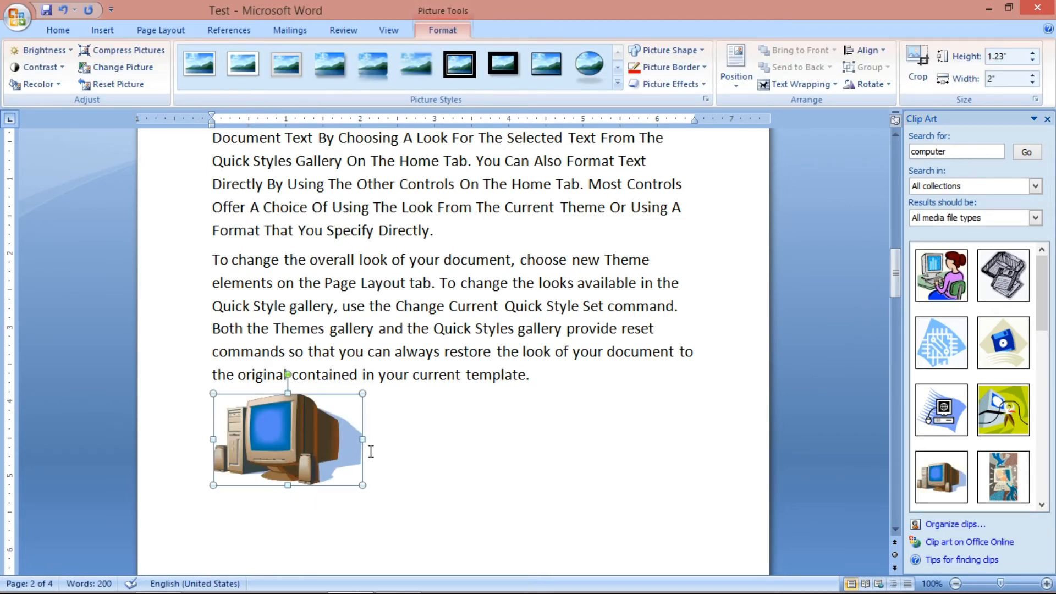
scroll(476, 460, down, 2)
drag(362, 374, 501, 459)
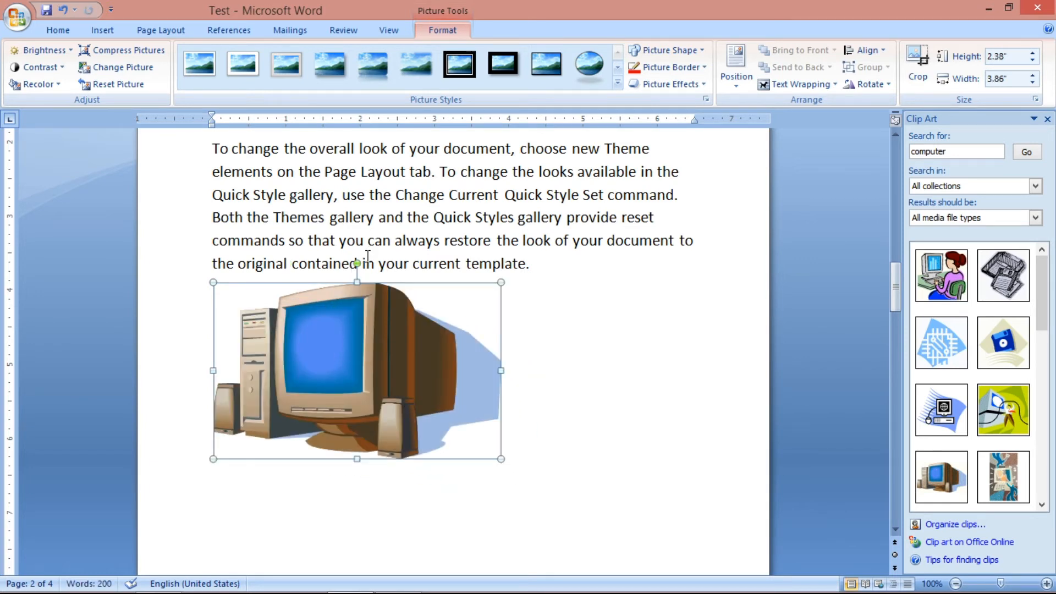
drag(358, 263, 383, 270)
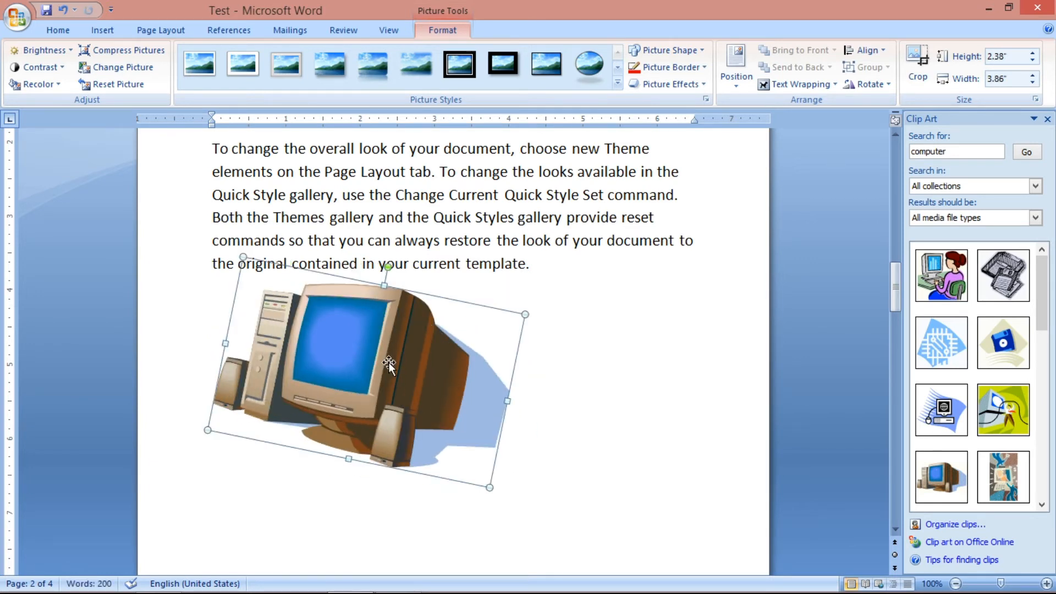
click(1046, 119)
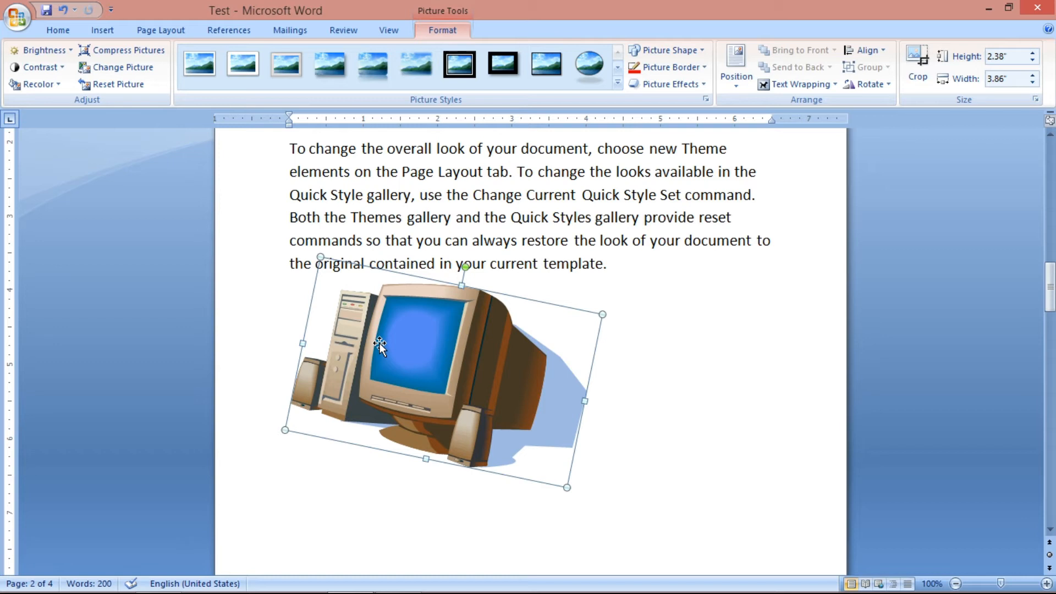
key(Delete)
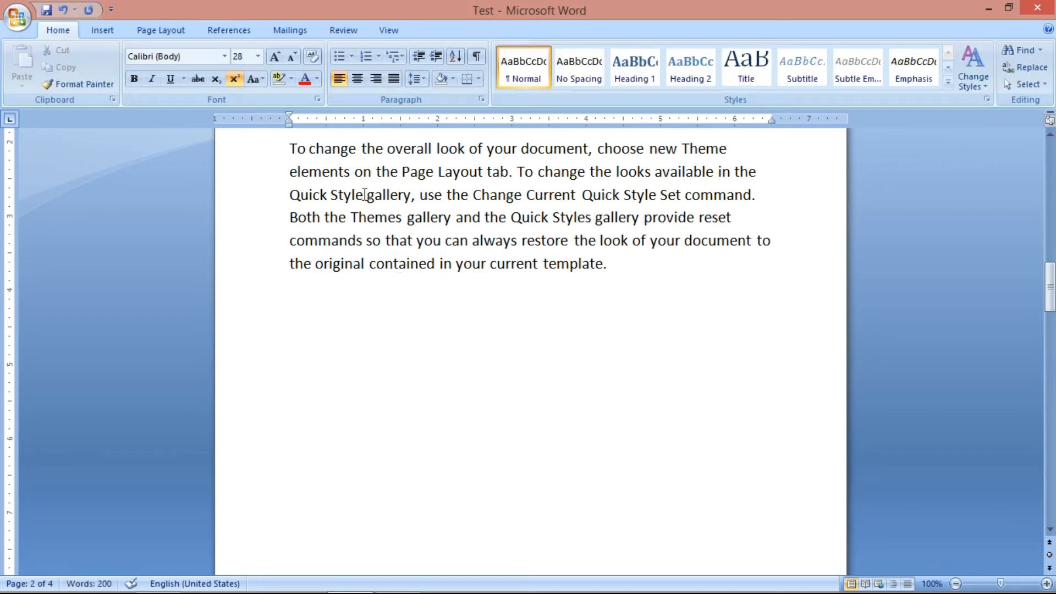
Step: Draw a Smiley Face shape about 1.95" high and 2.14" wide below the last paragraph
scroll(374, 62, down, 1)
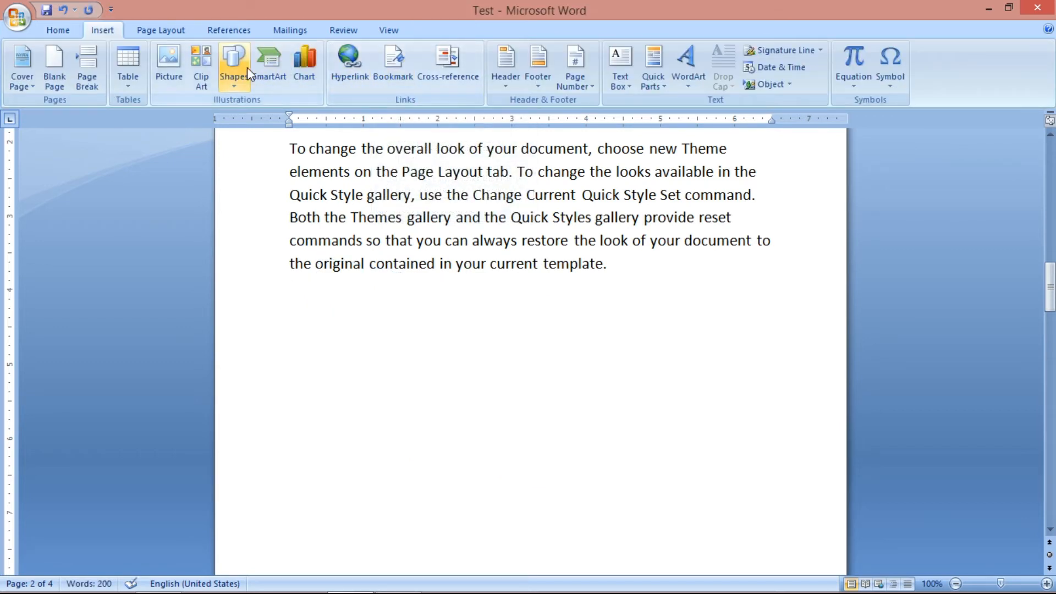
click(229, 71)
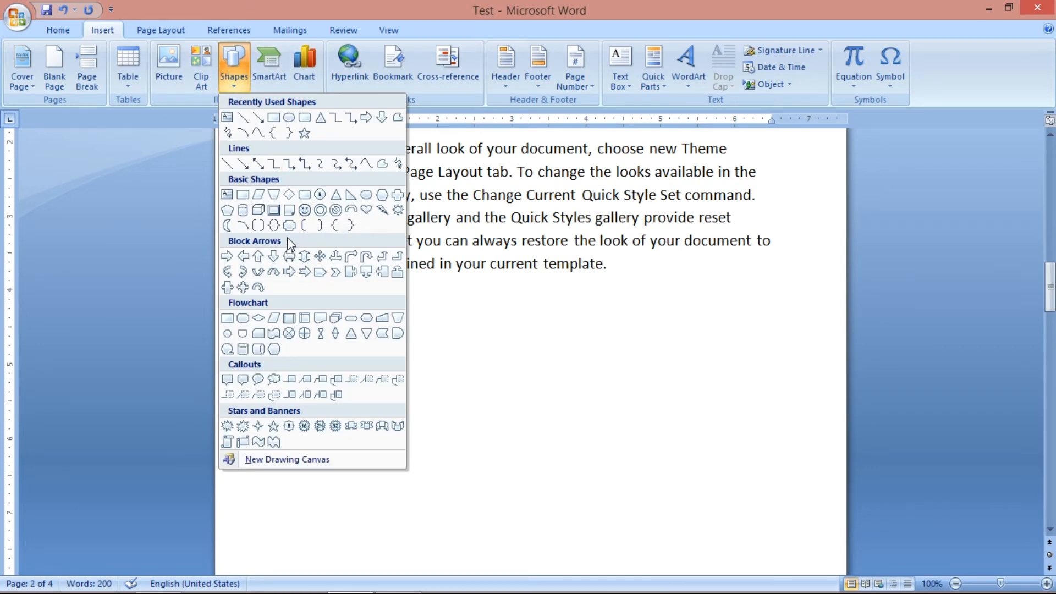
click(304, 210)
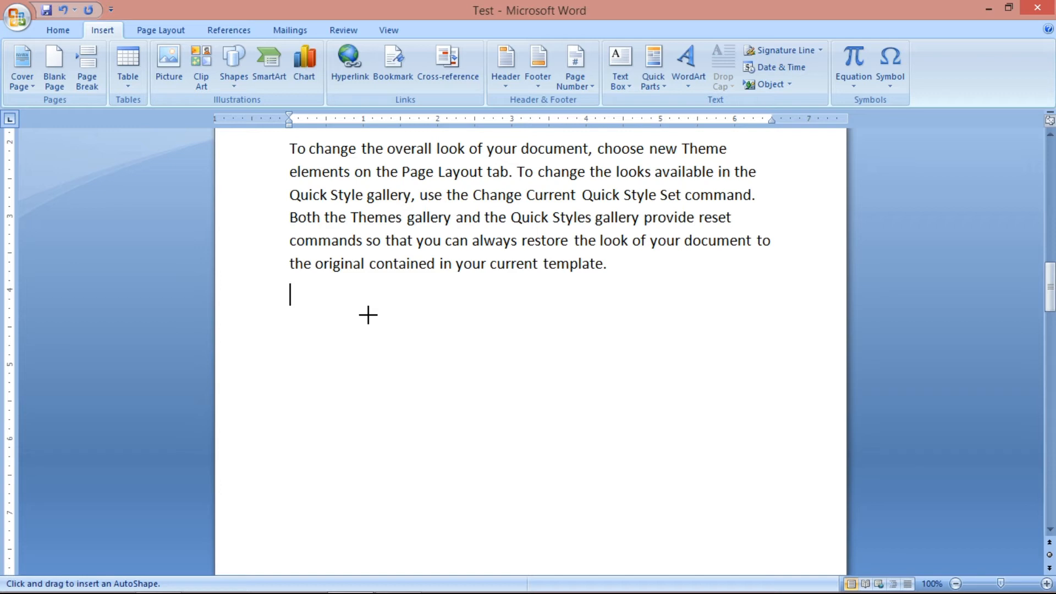
mouse_move(368, 315)
mouse_down()
mouse_move(431, 377)
mouse_move(476, 396)
mouse_move(502, 447)
mouse_move(461, 413)
mouse_move(572, 426)
mouse_move(485, 402)
mouse_move(523, 431)
mouse_move(530, 458)
mouse_up()
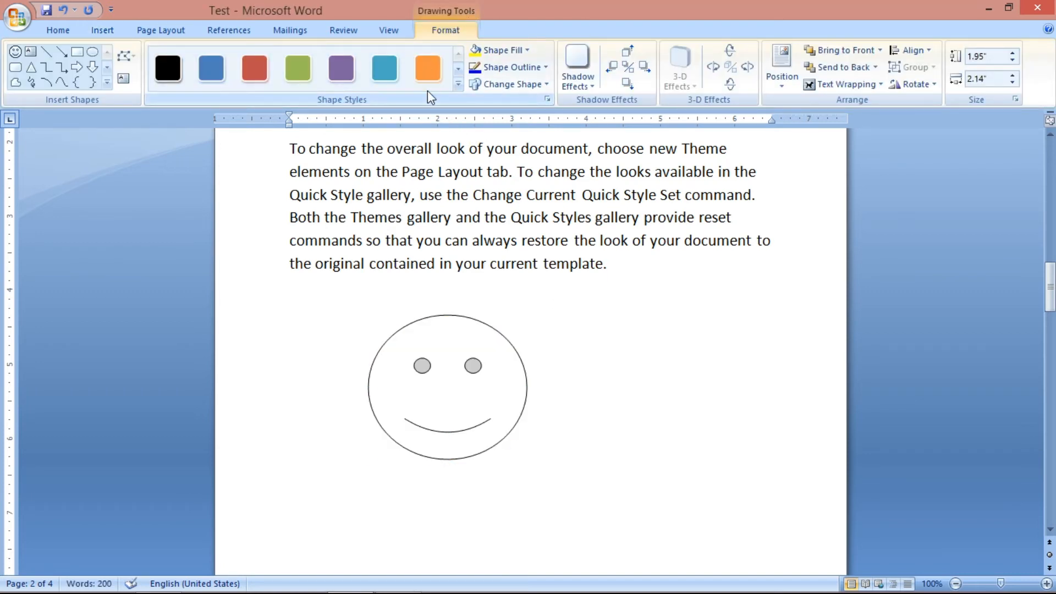
Step: Preview the available shape styles, fill colors and outline colors on the smiley face without applying any
click(458, 86)
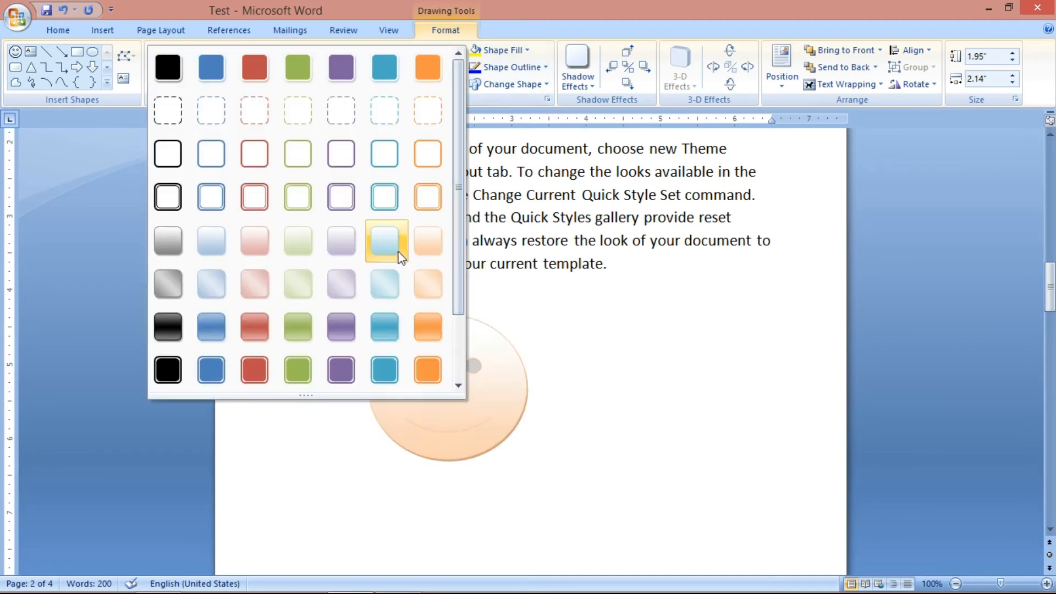
click(519, 67)
click(513, 50)
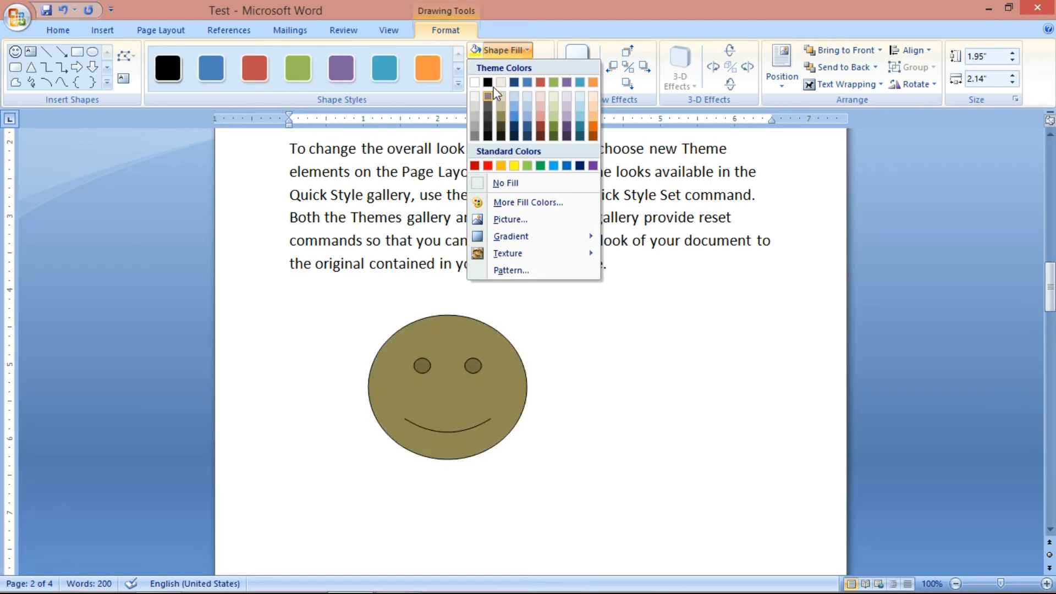
click(494, 52)
click(501, 67)
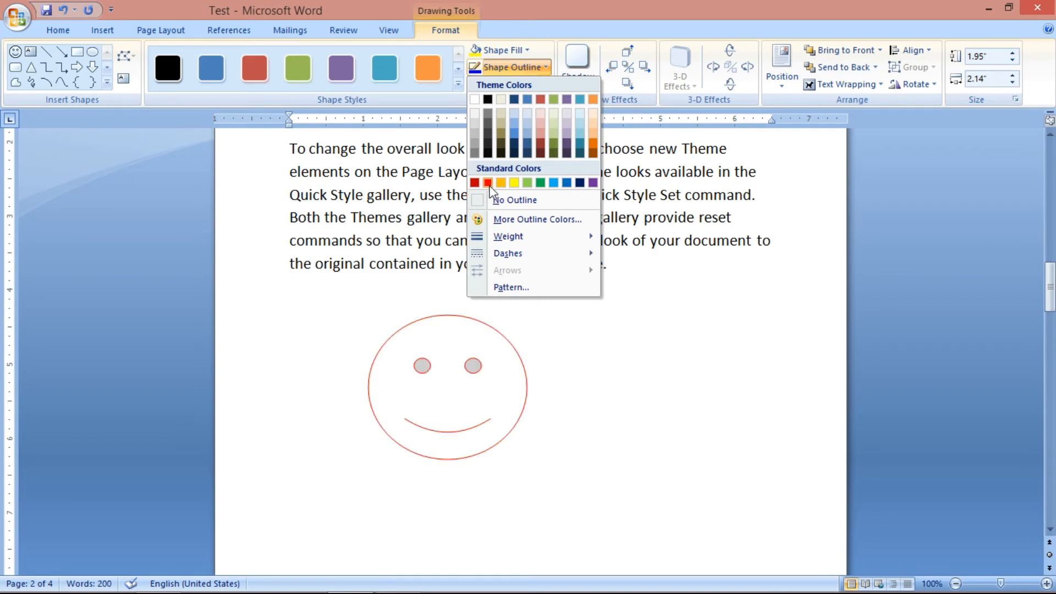
click(511, 67)
Step: Try changing the smiley face into a cube enlarged to about 2.28" by 2.81", and delete it
click(509, 85)
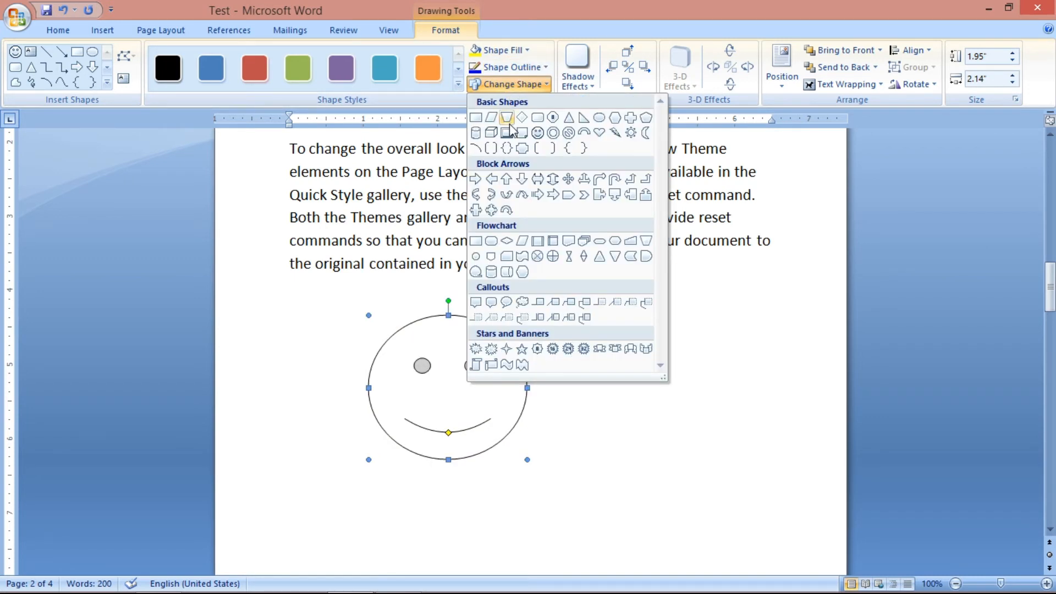
click(491, 133)
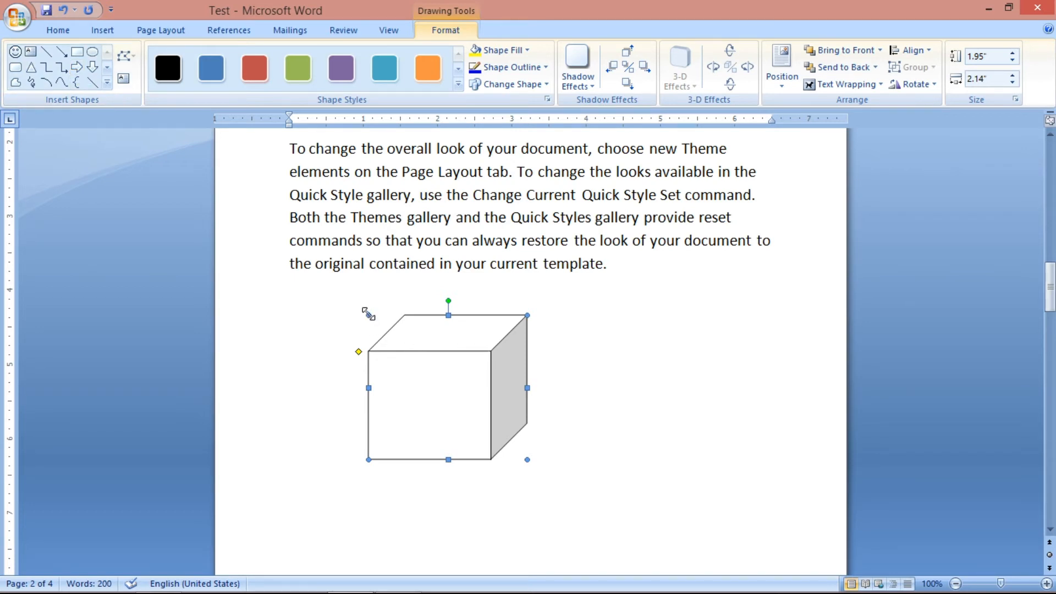
drag(369, 315, 318, 290)
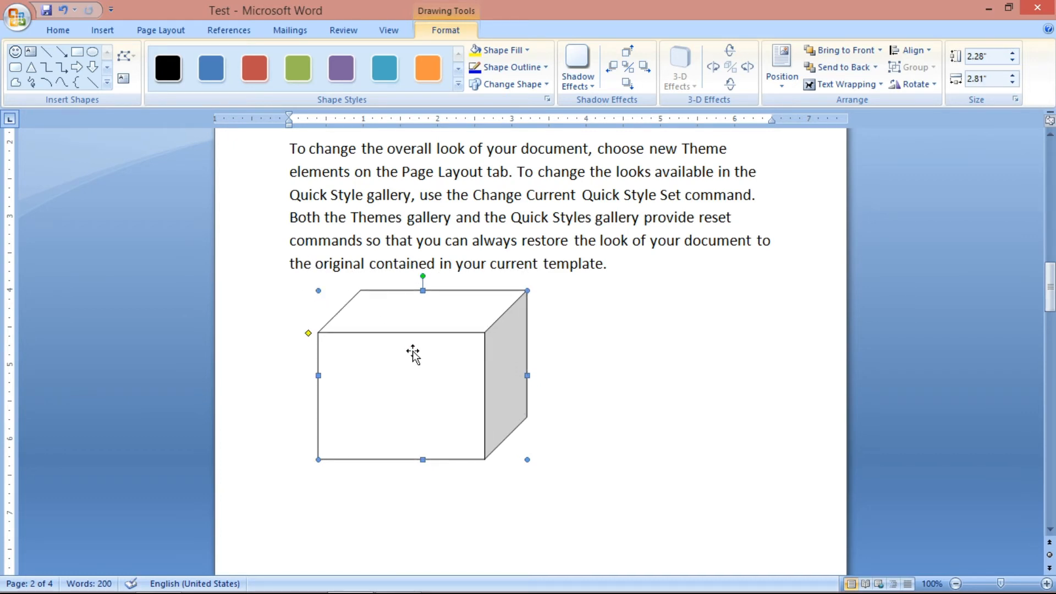
key(Delete)
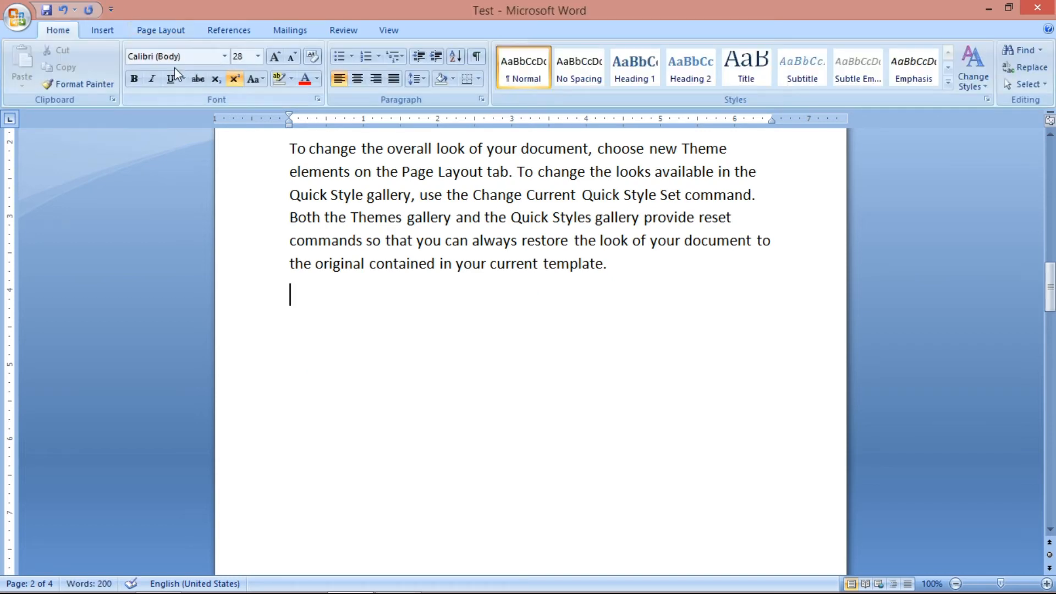
Step: Insert a Vertical Picture Accent List SmartArt graphic below the last paragraph
click(102, 29)
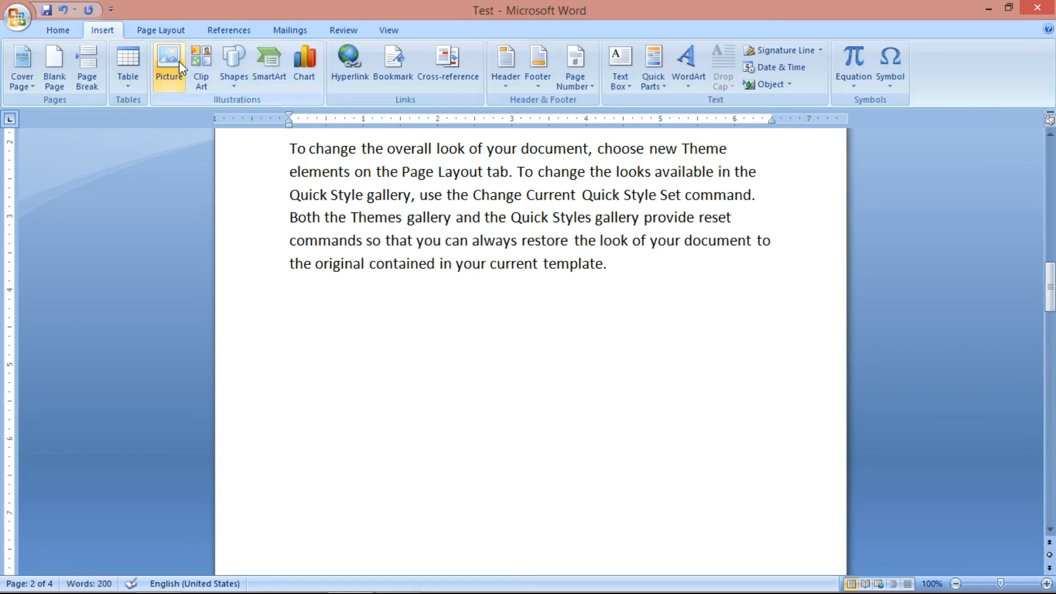
click(260, 78)
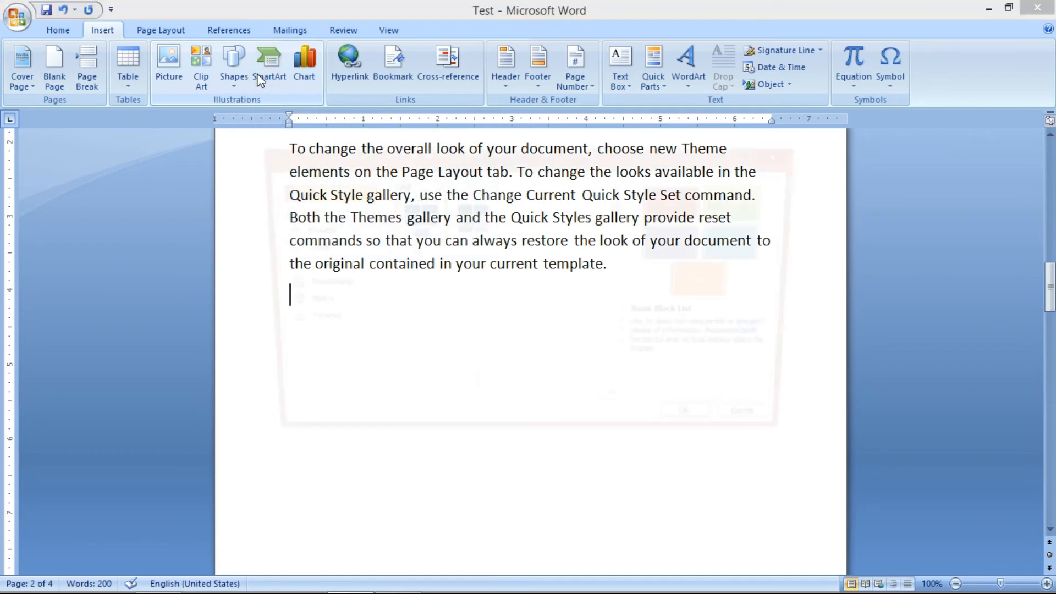
drag(620, 216, 644, 323)
click(422, 336)
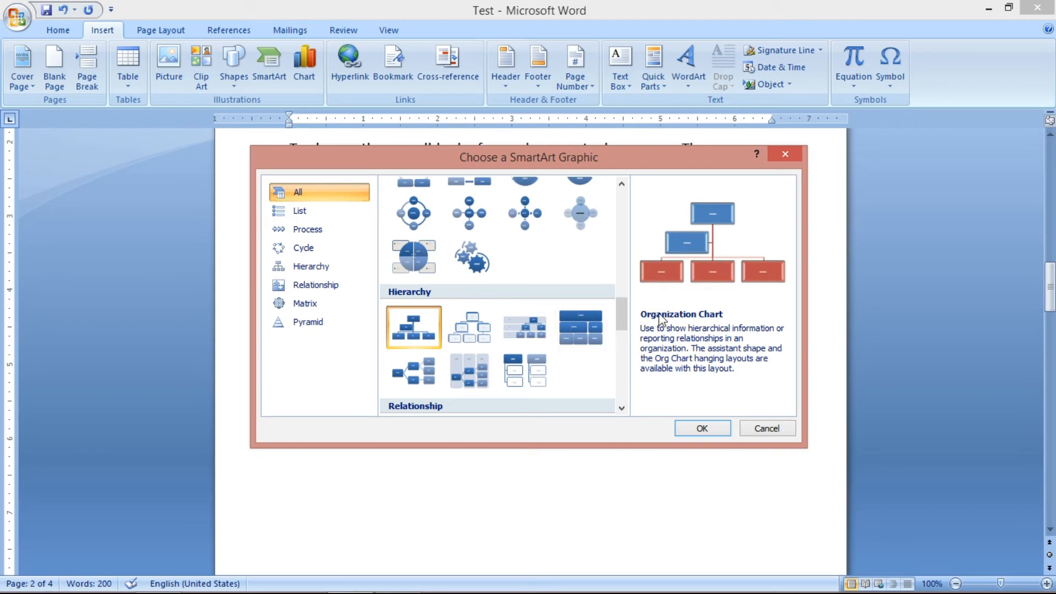
mouse_move(622, 318)
mouse_down()
mouse_move(622, 207)
mouse_move(619, 385)
mouse_move(609, 311)
mouse_up()
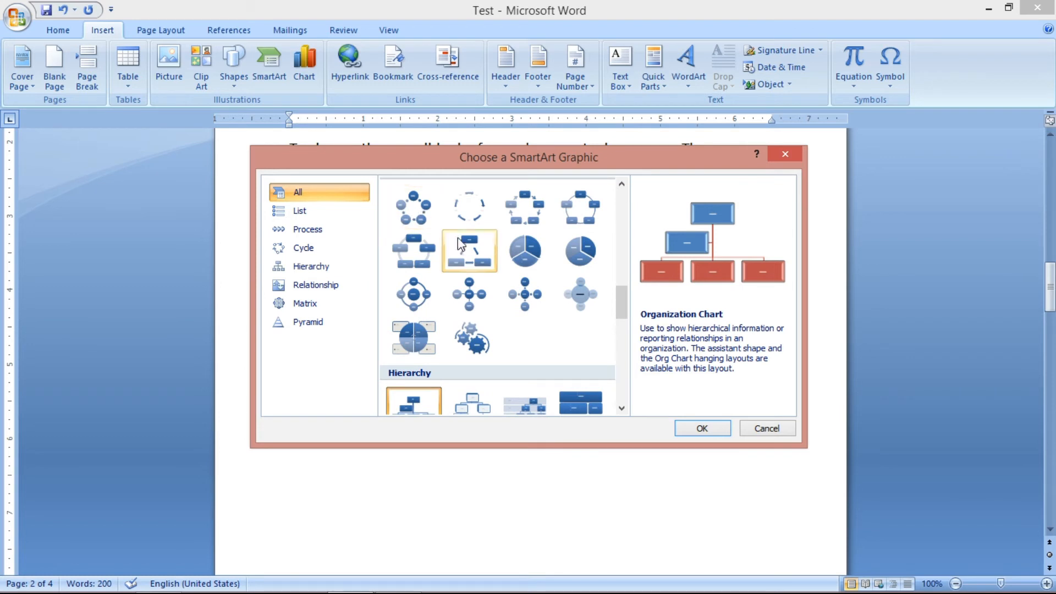
scroll(422, 227, up, 10)
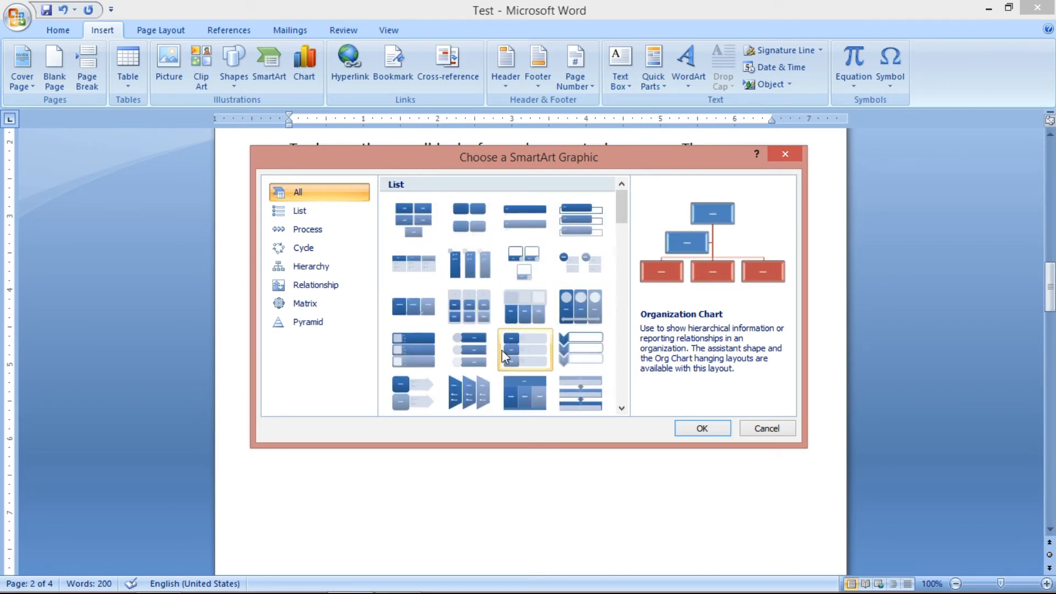
click(470, 351)
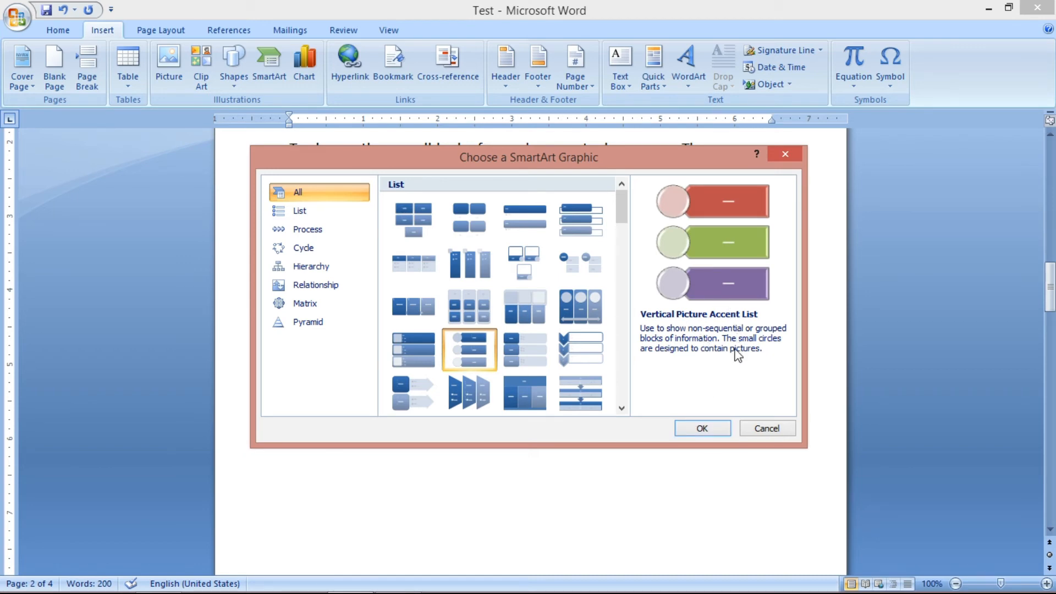
click(692, 428)
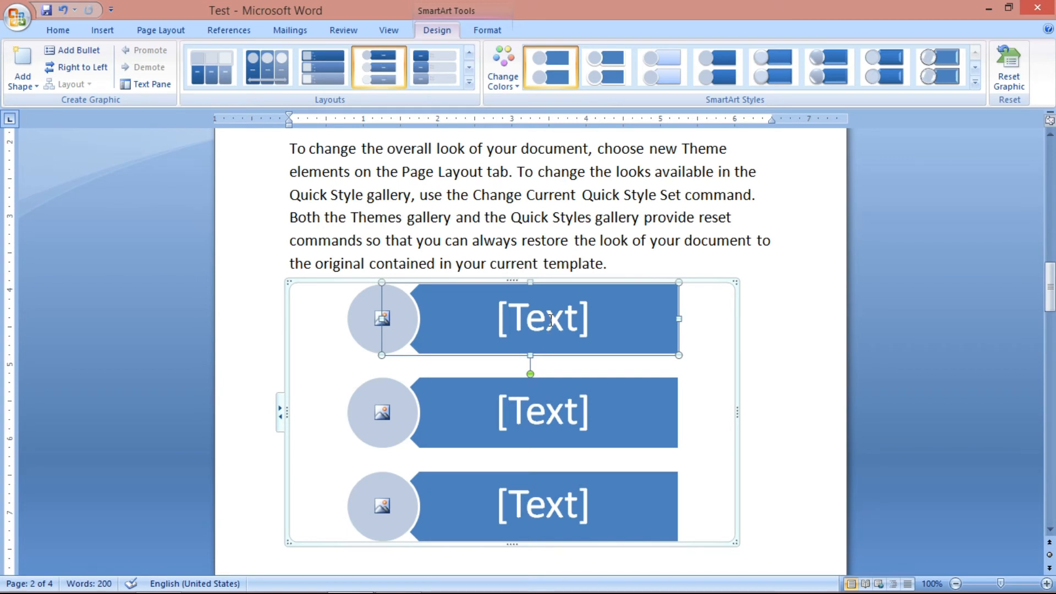
Step: Label the three bars of the SmartArt list A, B and C from first to last
click(552, 318)
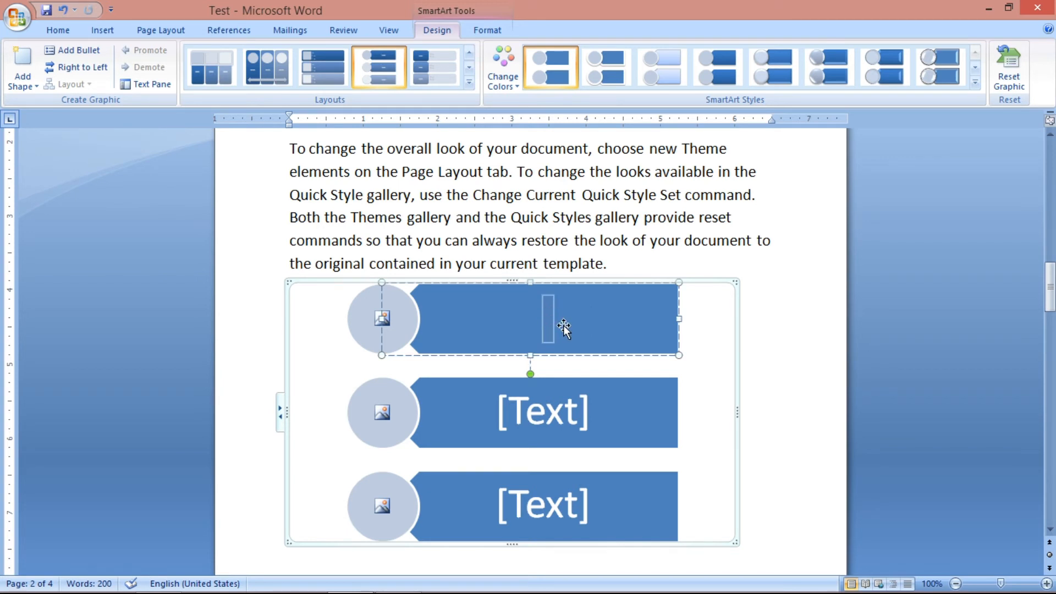
text(A)
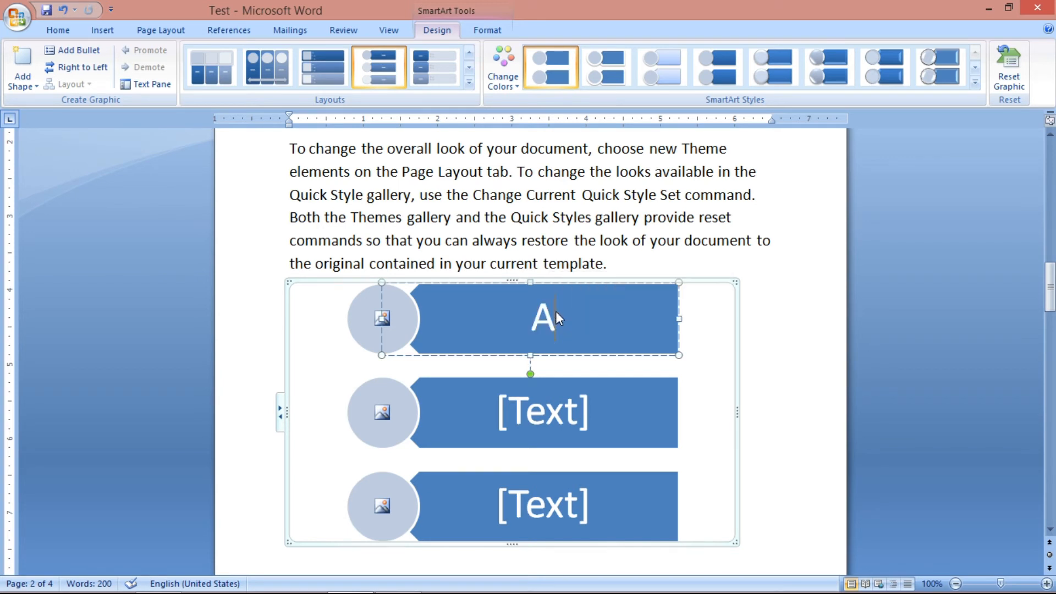
click(562, 406)
text(B)
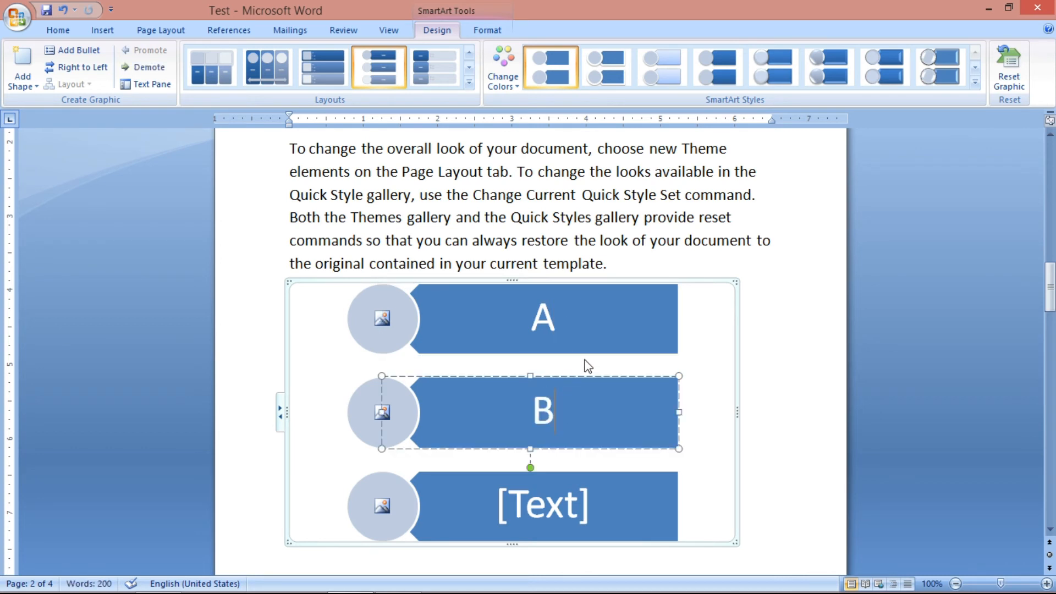
click(558, 498)
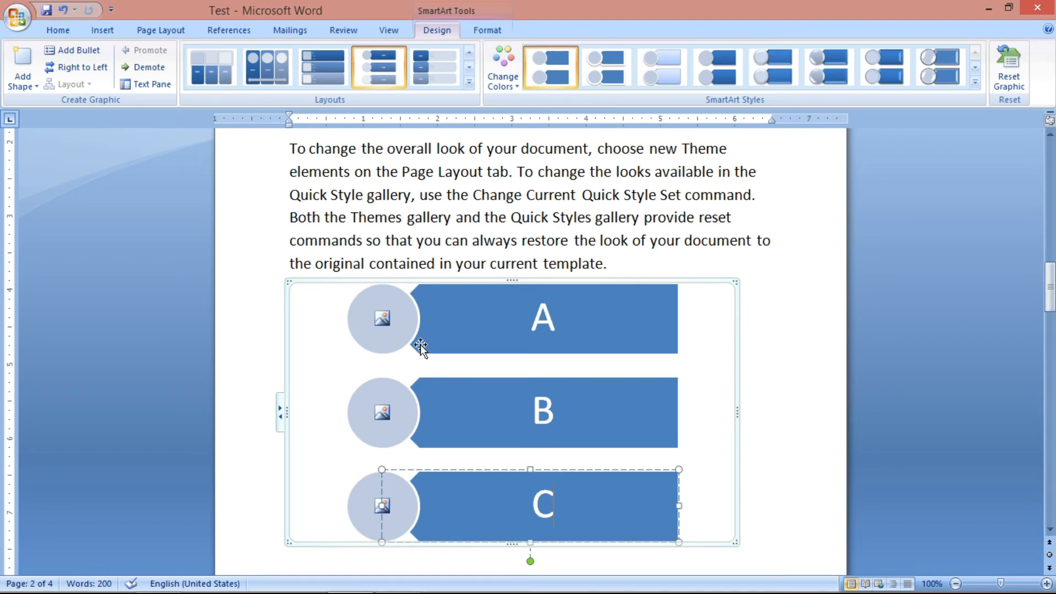
Step: Fill the circle beside bar A with the FIRST AiD picture from the JC Images folder
click(384, 321)
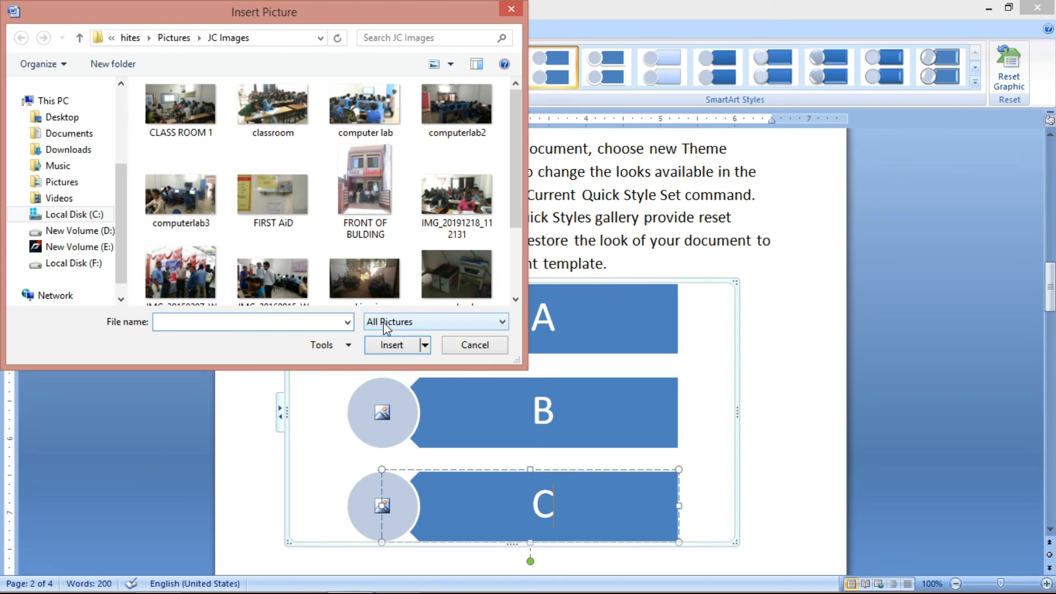
click(279, 207)
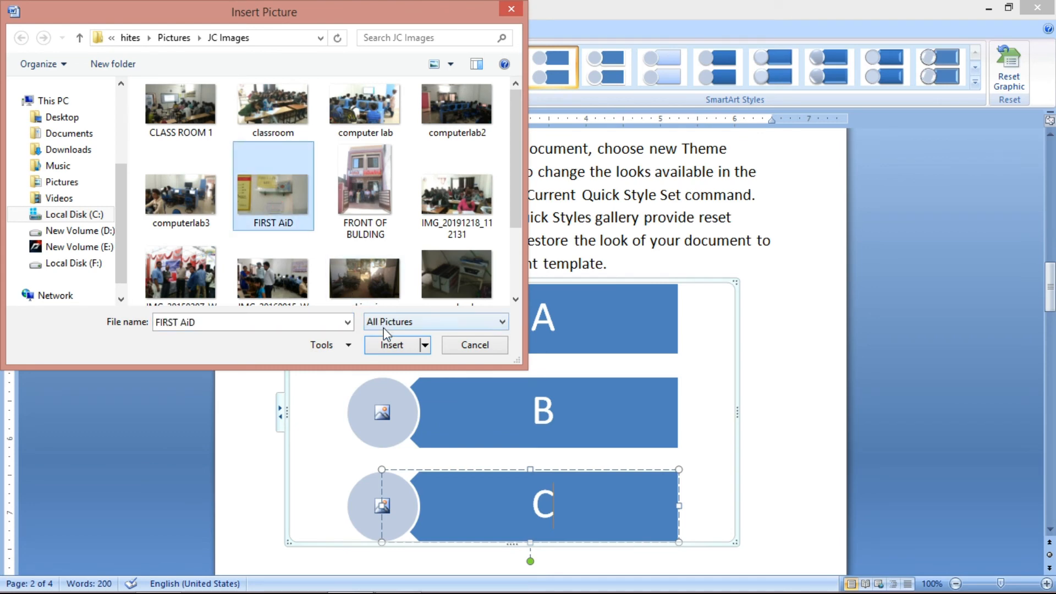
click(391, 345)
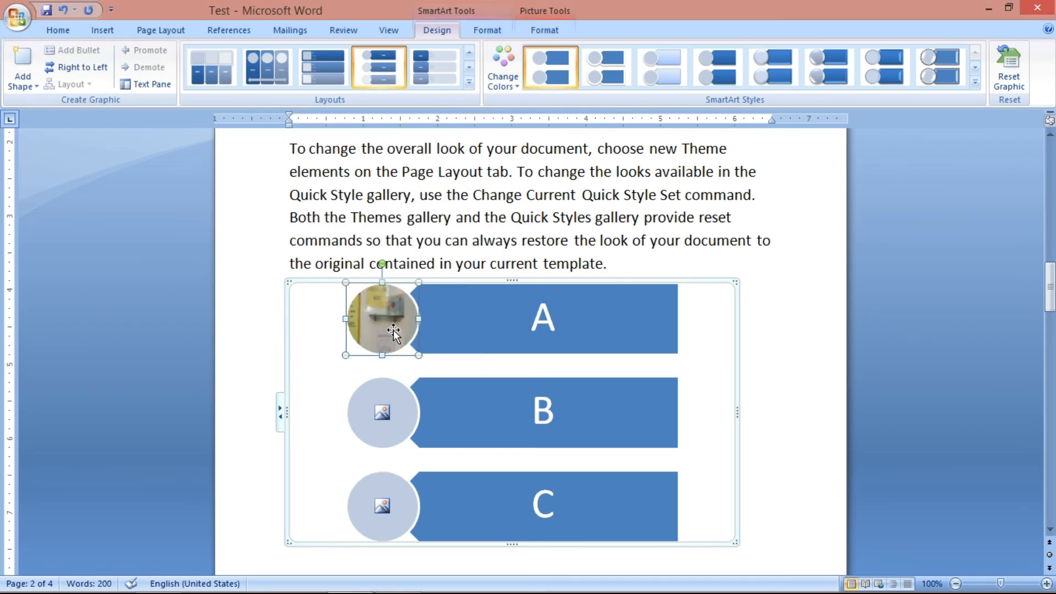
Step: Try shifting bar A slightly sideways within the SmartArt list, and delete the whole graphic
click(526, 323)
mouse_move(538, 327)
mouse_down()
mouse_move(550, 326)
mouse_move(514, 317)
mouse_move(523, 320)
mouse_up()
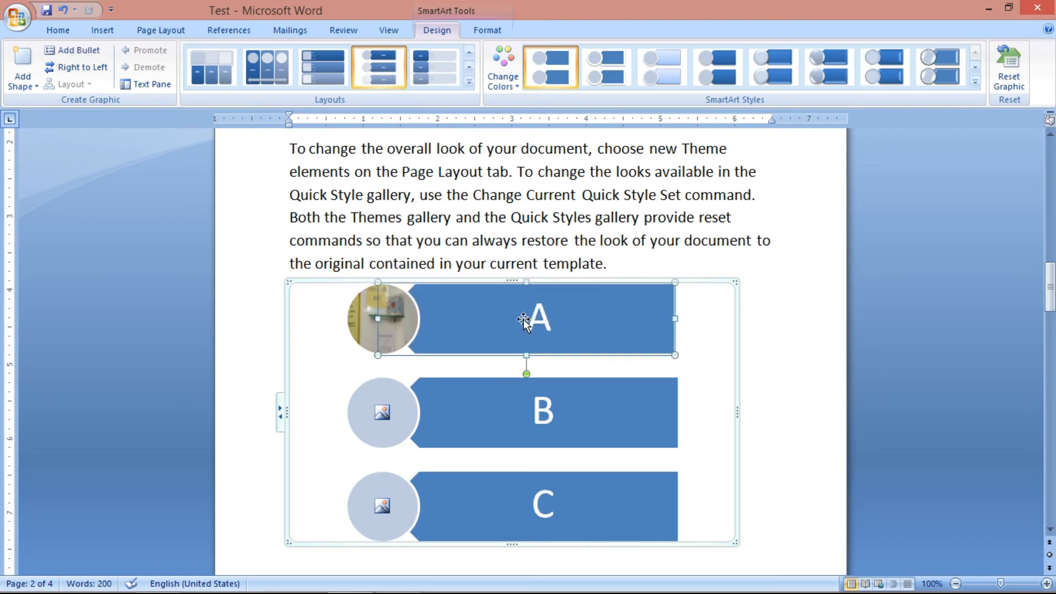
click(370, 307)
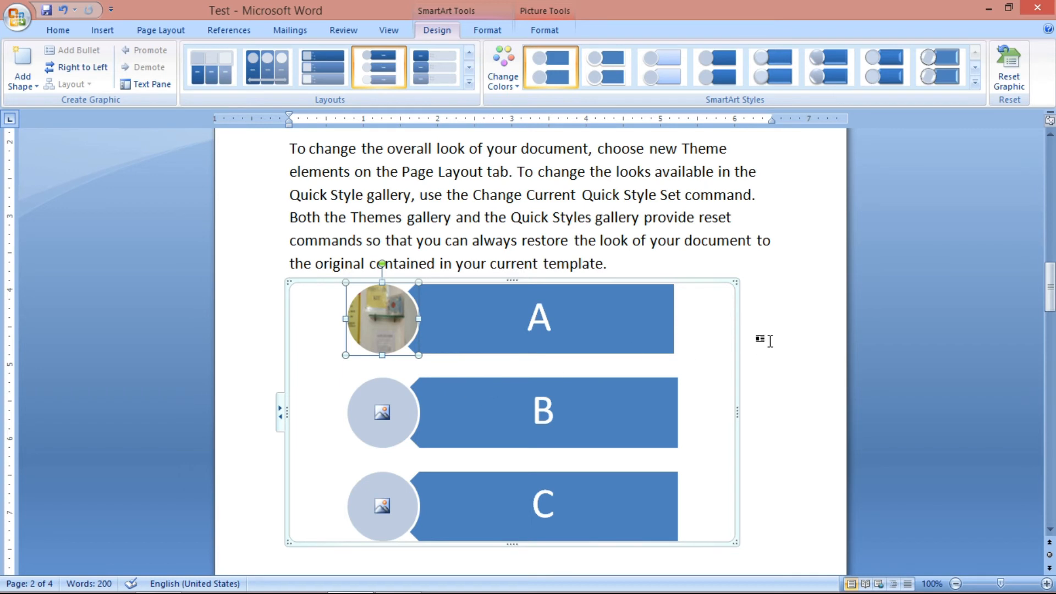
click(704, 283)
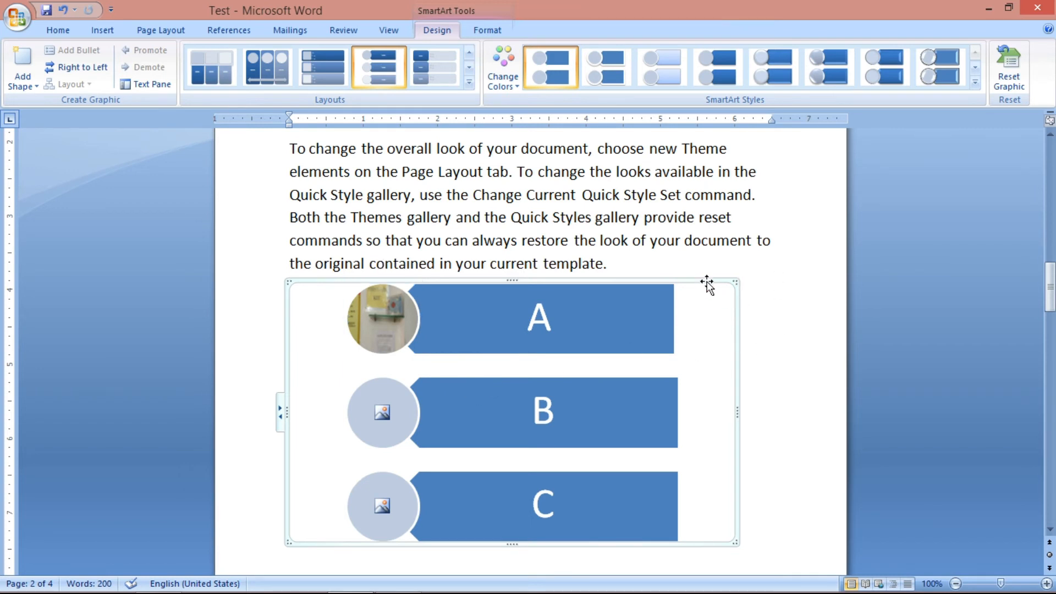
click(708, 260)
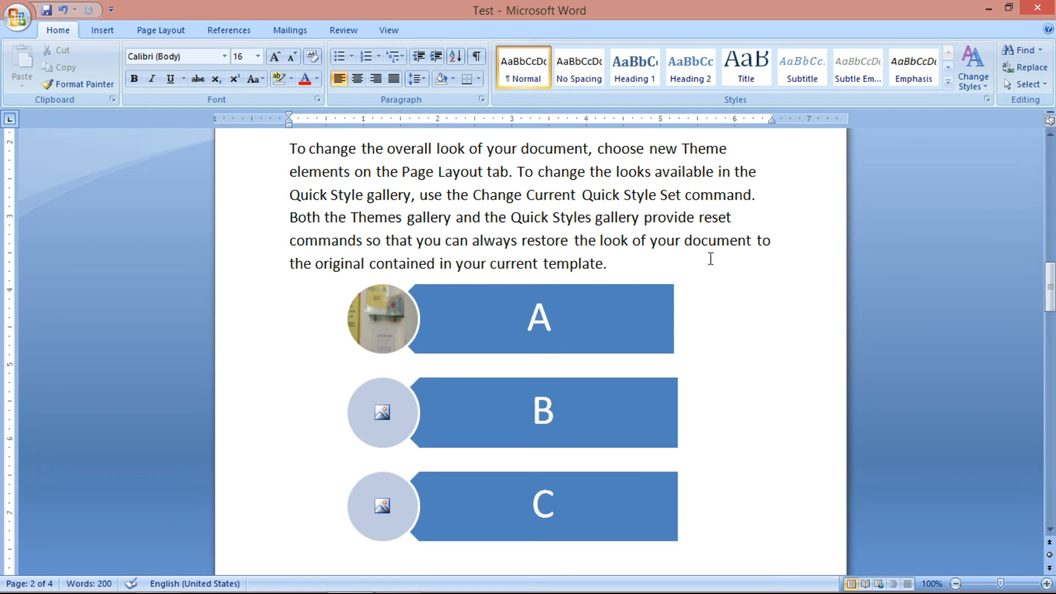
click(576, 294)
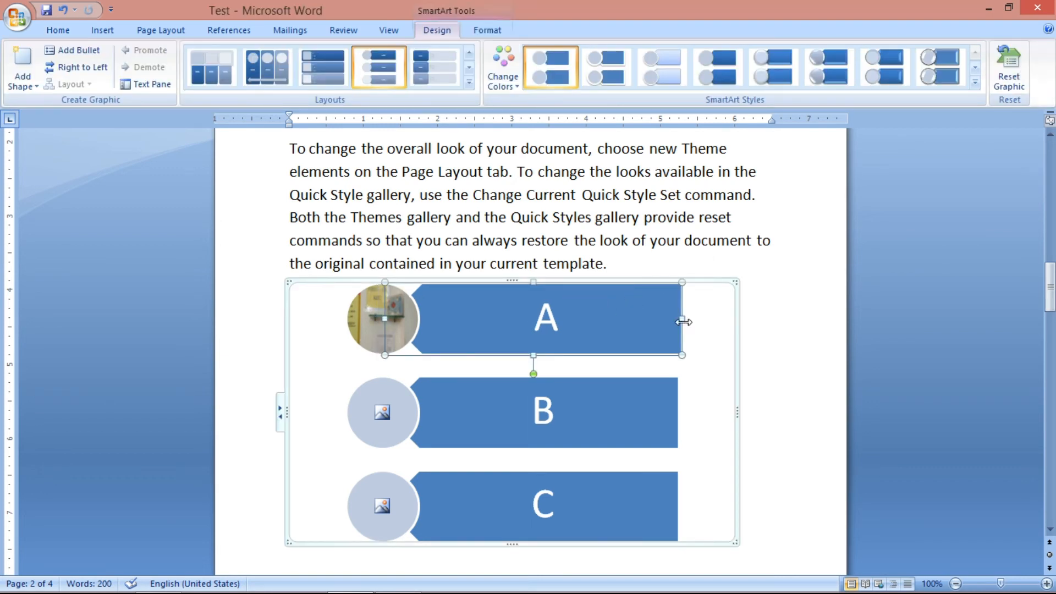
click(723, 283)
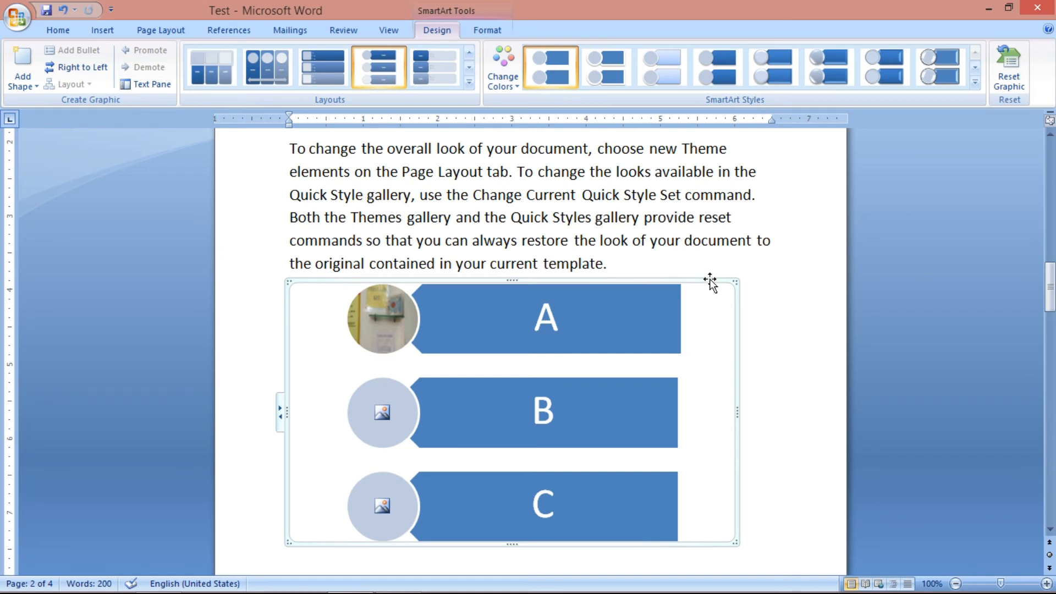
key(Delete)
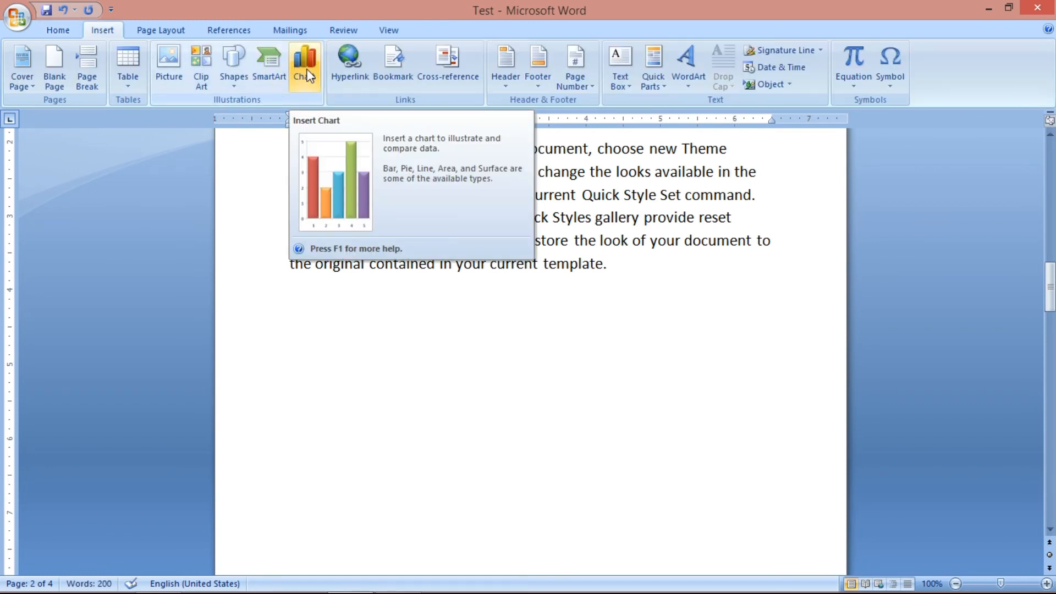
Step: Examine the chart types available for insertion, from Column and Line through Radar, in an enlarged chart selection dialog
click(308, 71)
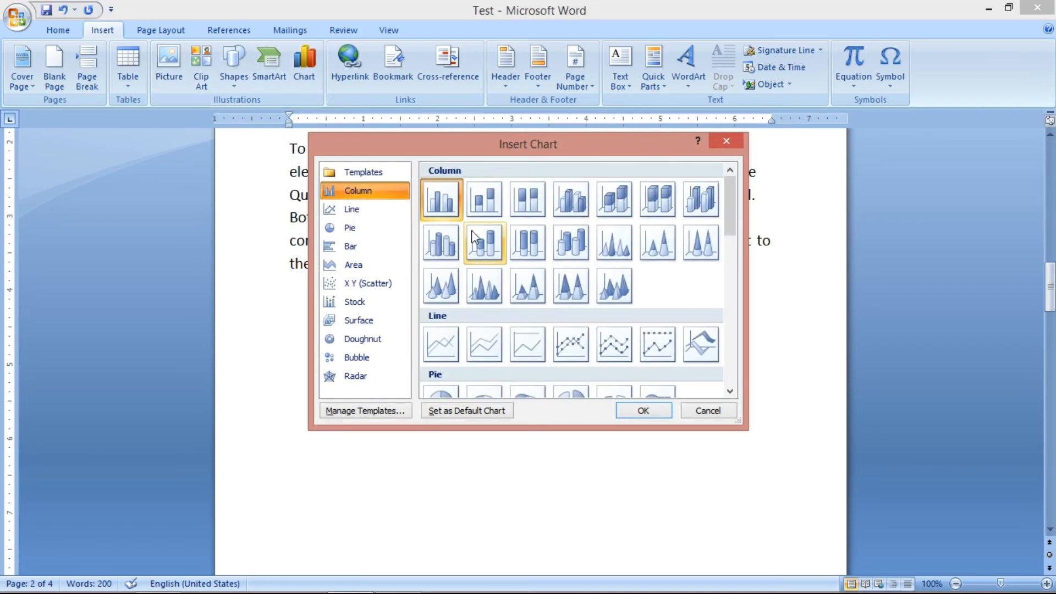
drag(729, 177, 698, 325)
scroll(621, 332, up, 3)
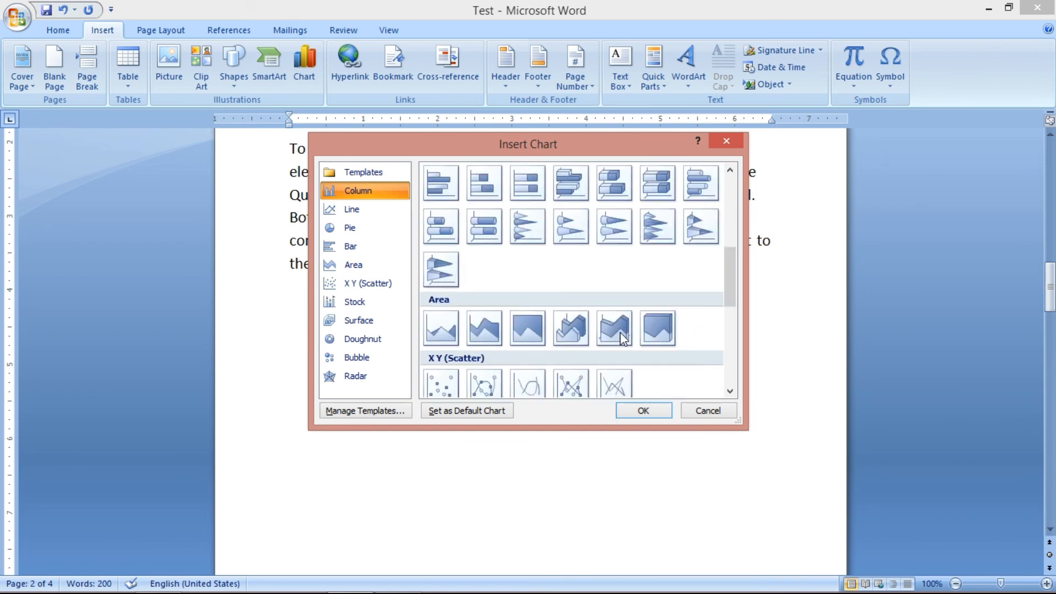
scroll(620, 333, up, 5)
click(585, 342)
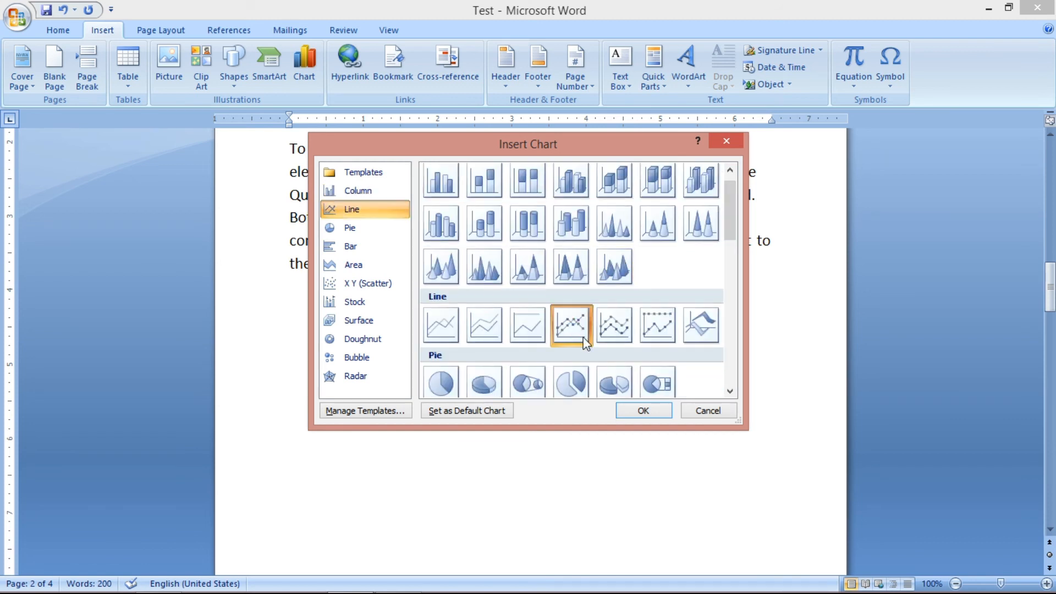
drag(739, 424, 881, 494)
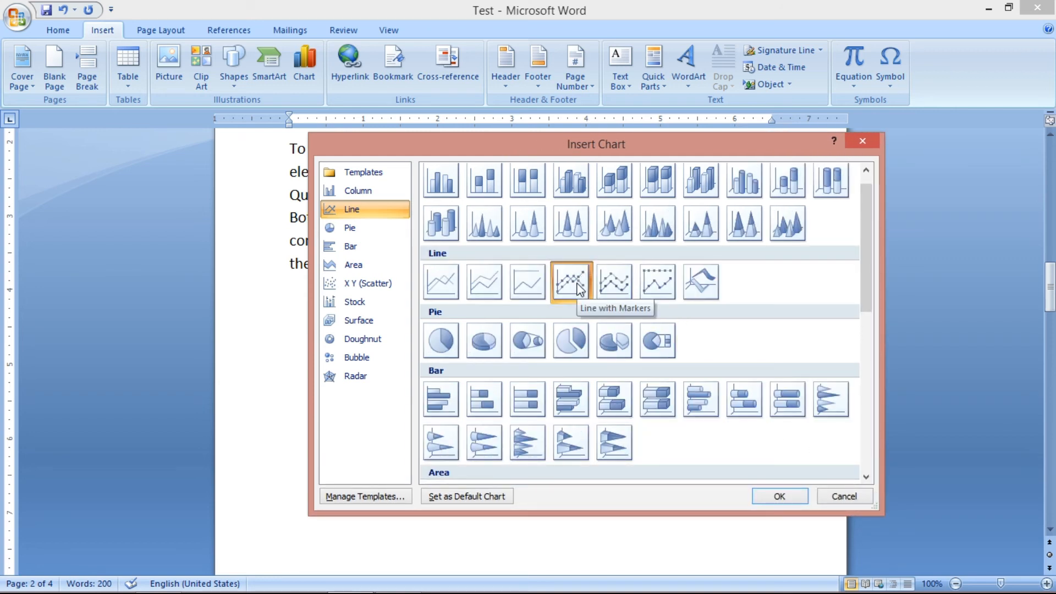
scroll(578, 289, up, 1)
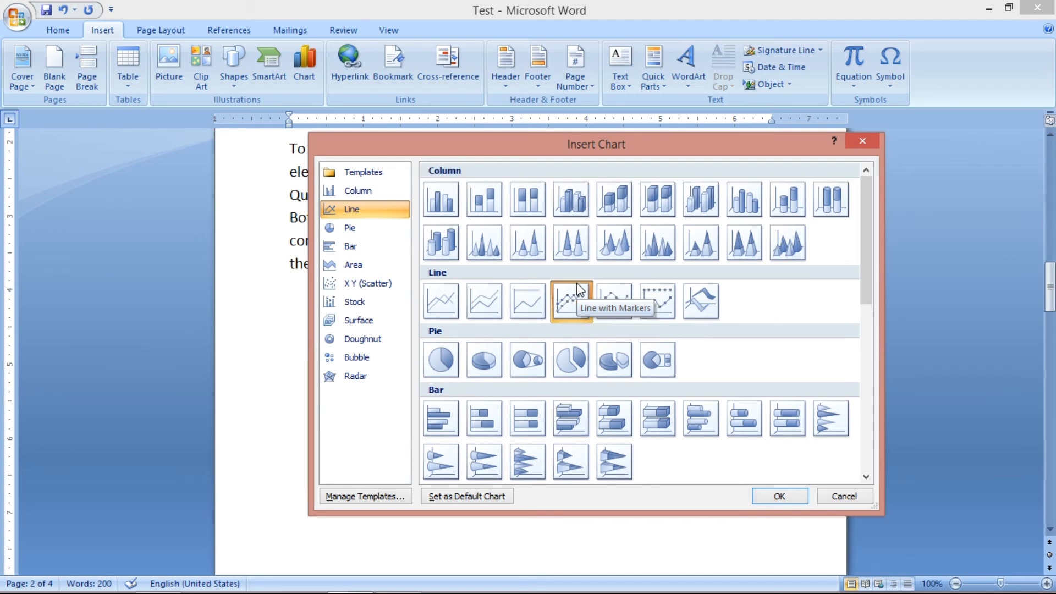
scroll(622, 321, down, 10)
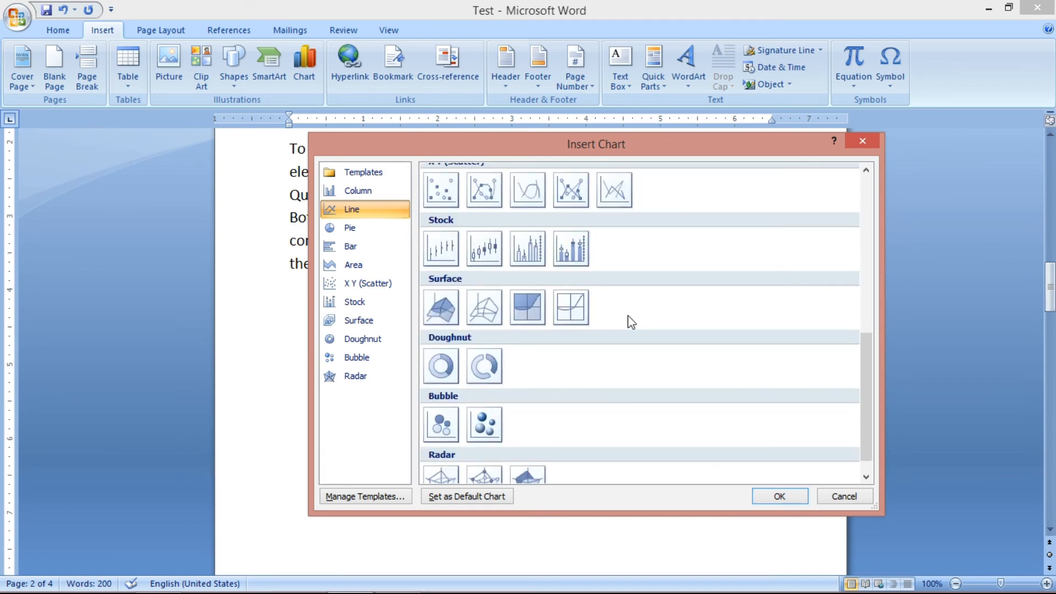
scroll(629, 320, up, 10)
scroll(632, 321, down, 10)
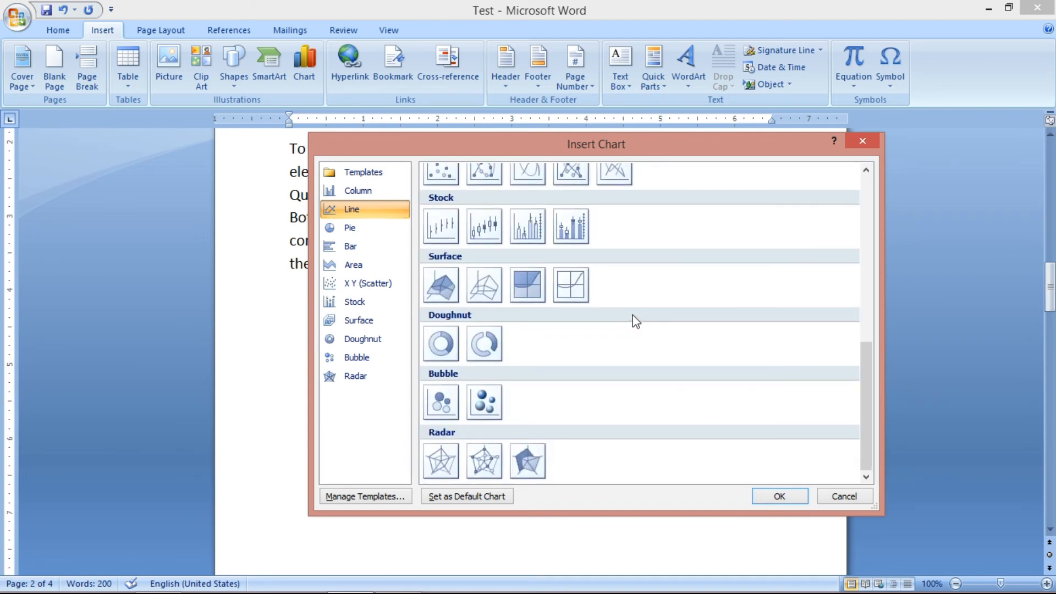
scroll(632, 320, up, 10)
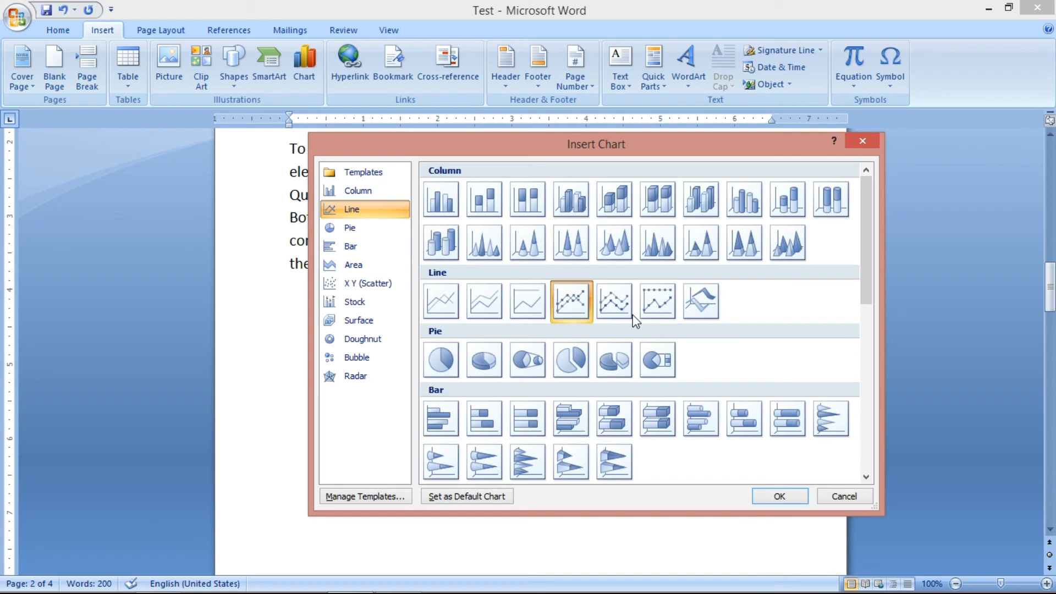
Step: Insert a clustered column chart with its default data below the last paragraph
click(437, 207)
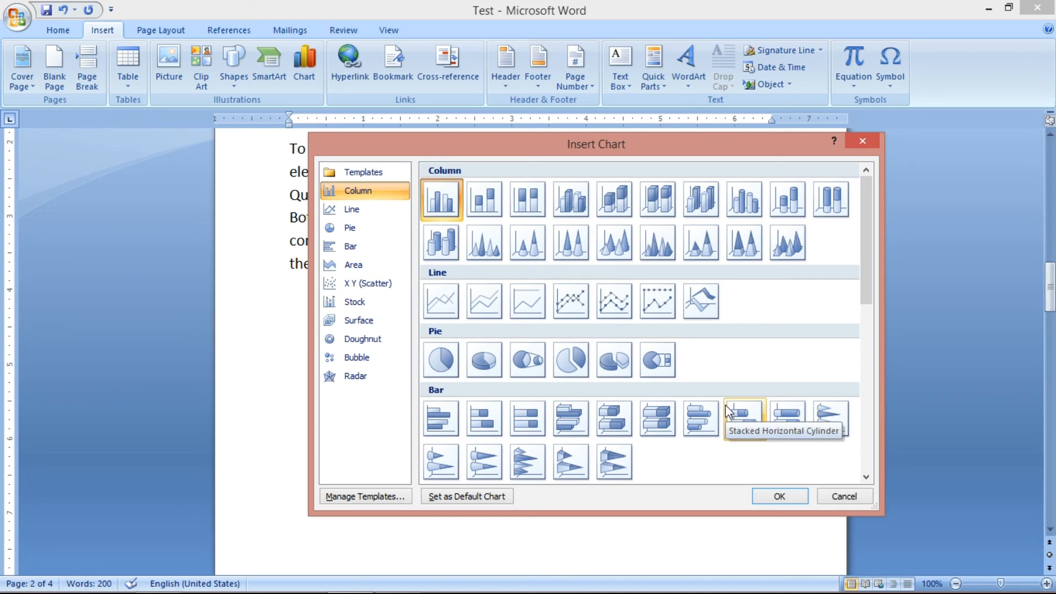
scroll(726, 412, down, 10)
scroll(727, 411, up, 10)
scroll(726, 411, down, 10)
scroll(729, 411, down, 1)
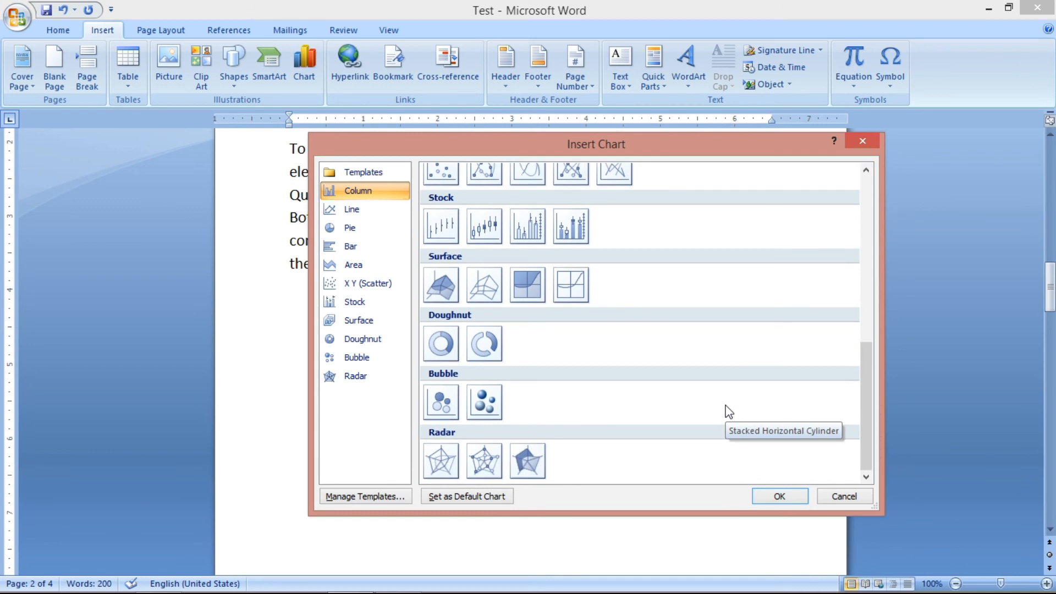
scroll(728, 411, up, 10)
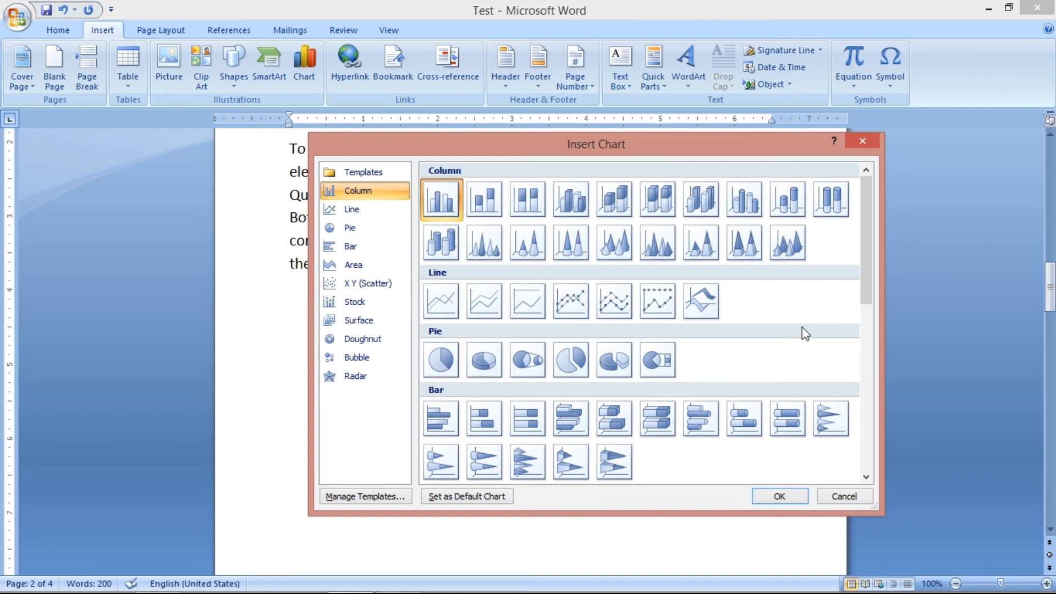
drag(866, 275, 833, 253)
click(767, 496)
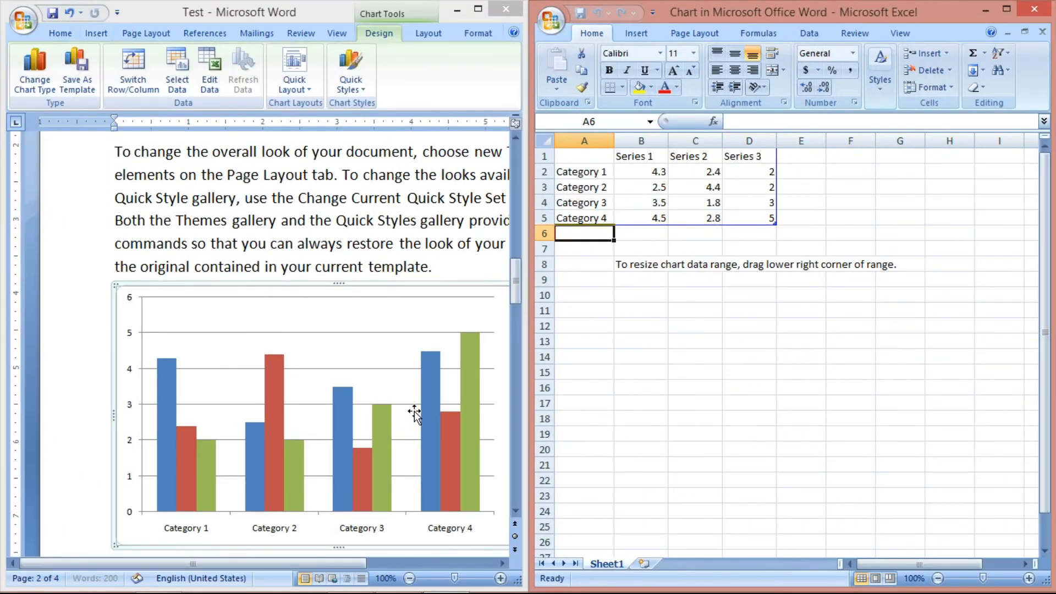
Step: Bring the whole chart into view and select its data range A1:D5 in the Excel worksheet
drag(341, 567, 394, 567)
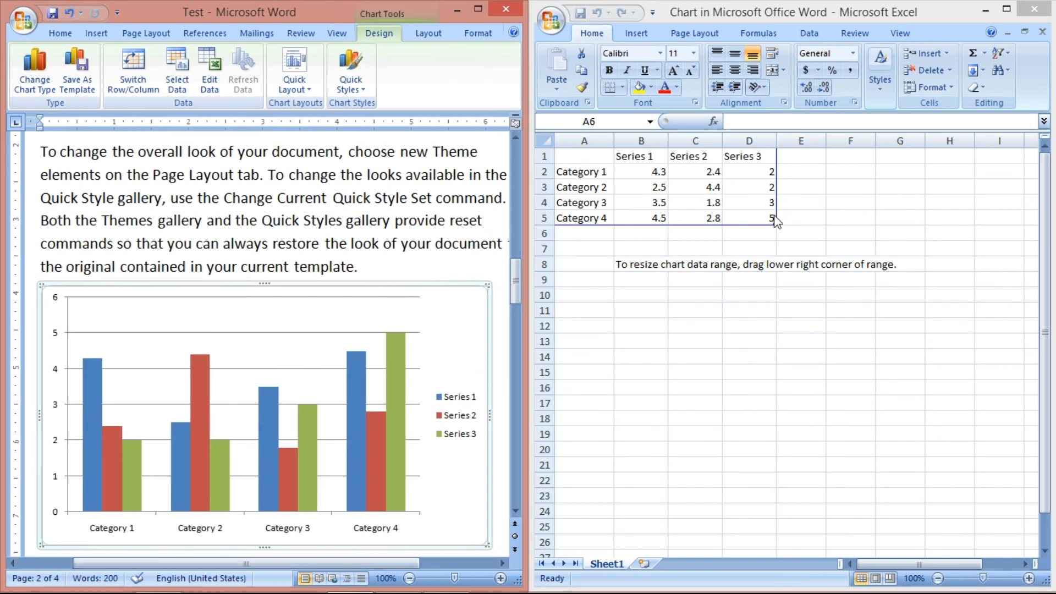
click(759, 209)
drag(760, 218, 569, 140)
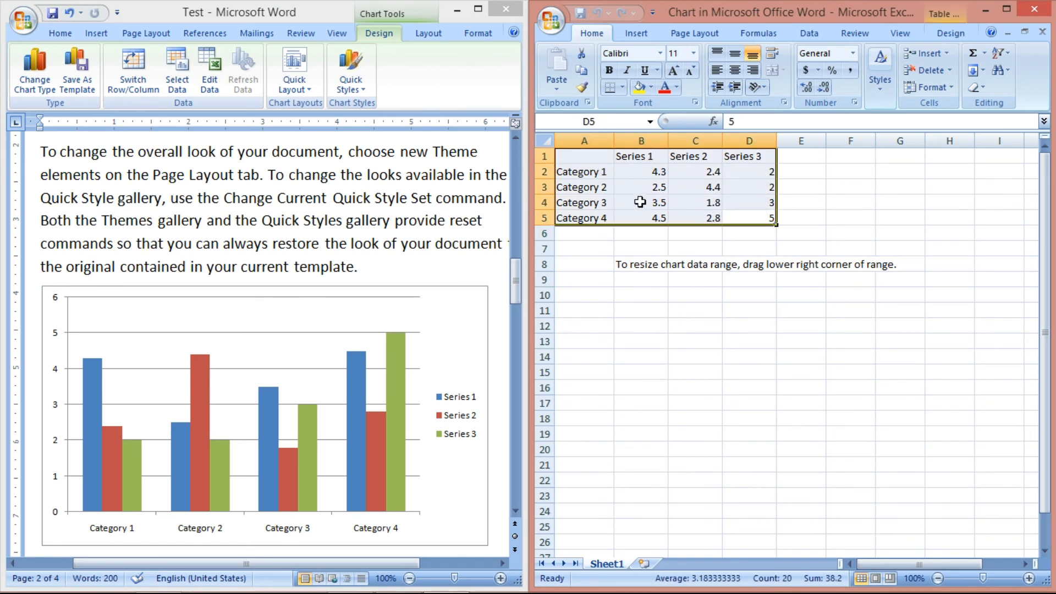
Step: Rename the three series headings in B1:D1 of the chart's worksheet as Hindi, English and Maths
click(319, 299)
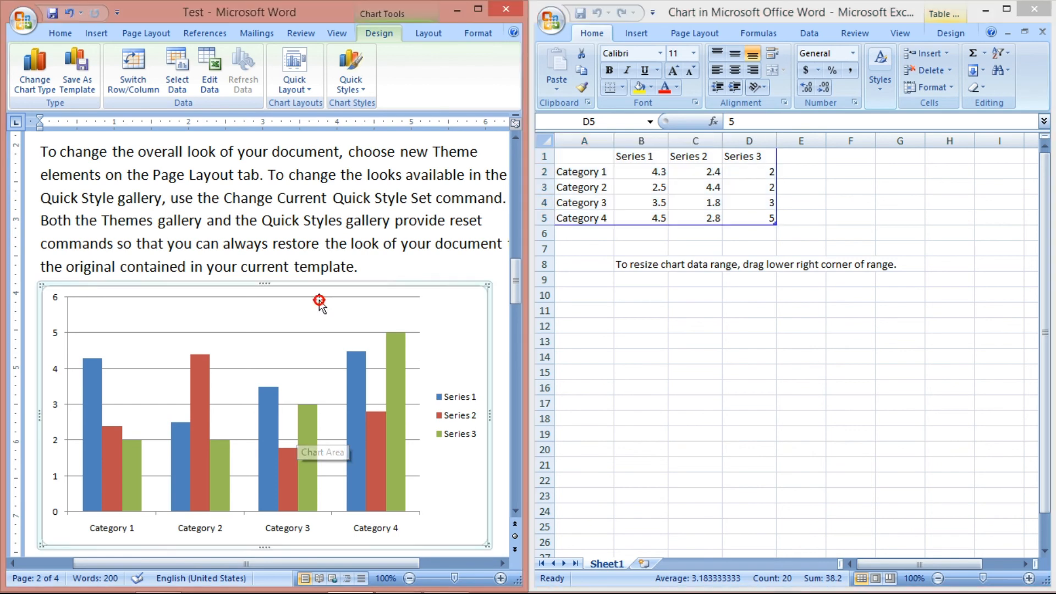
click(632, 161)
click(631, 161)
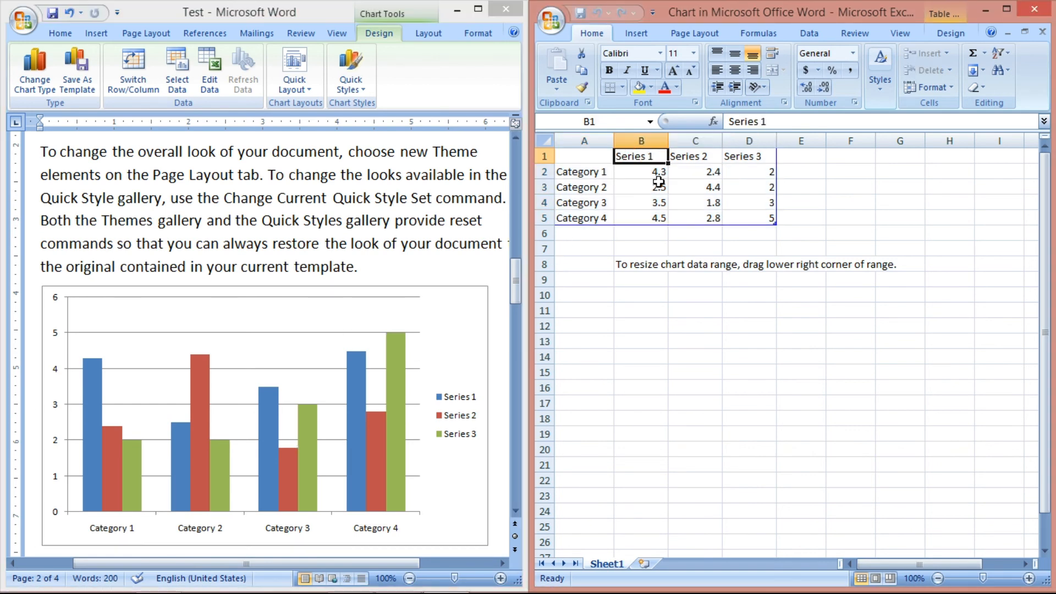
text(Hindi)
key(Tab)
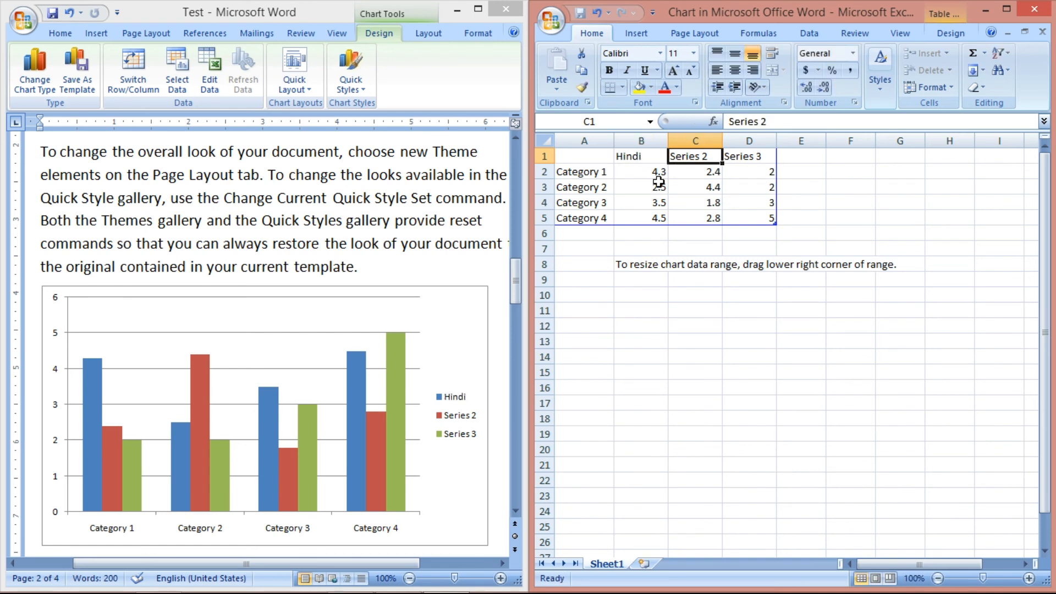
text(English)
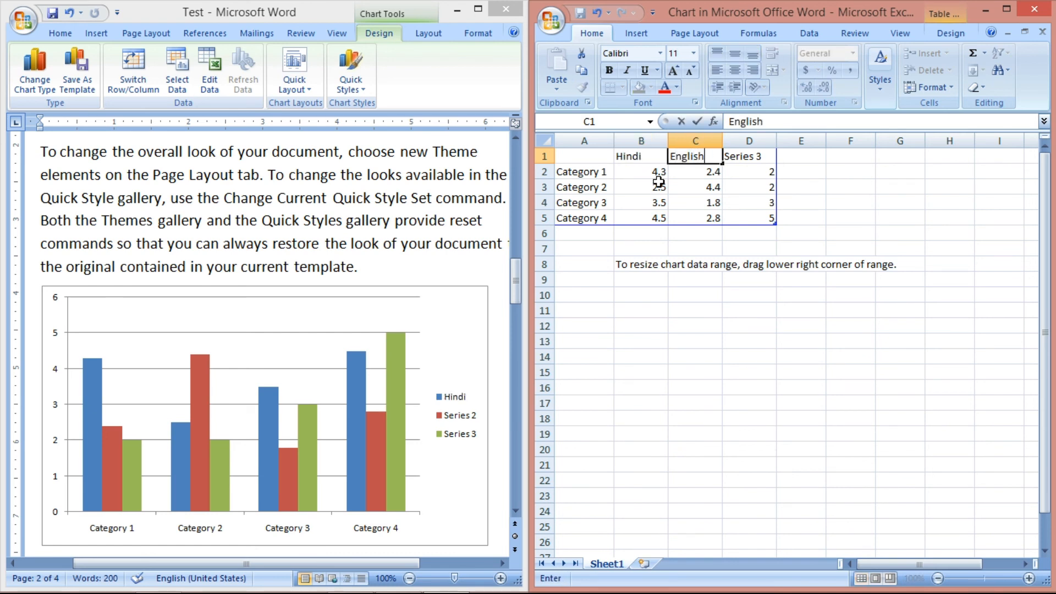
key(Tab)
text(Ma)
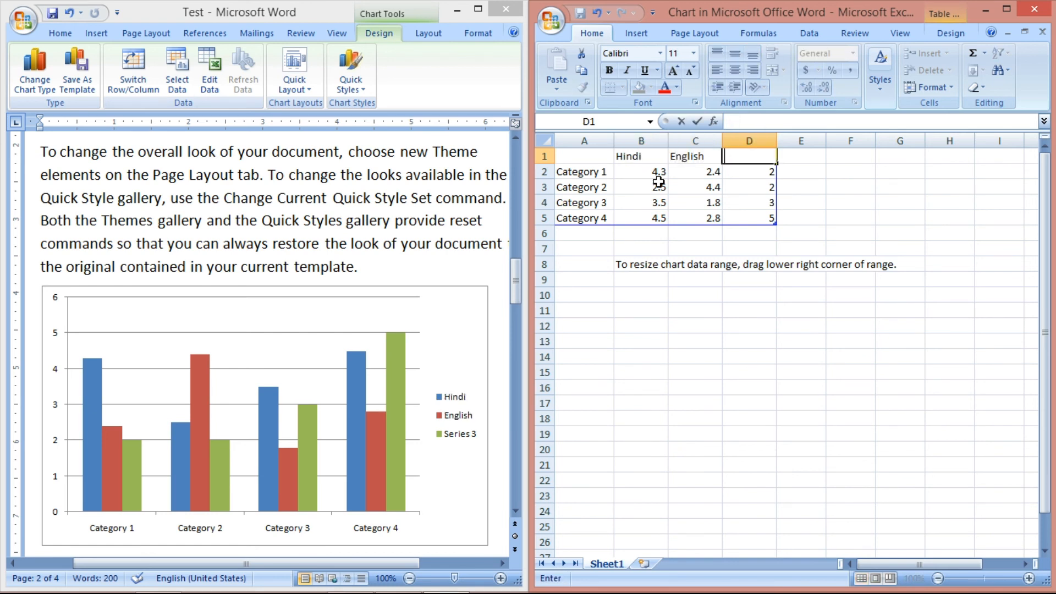
text(ths)
Step: Rename the four categories in A2:A5 of the chart data as A, B, C and D
key(Left)
key(Left)
key(Left)
key(Down)
text(A)
key(Return)
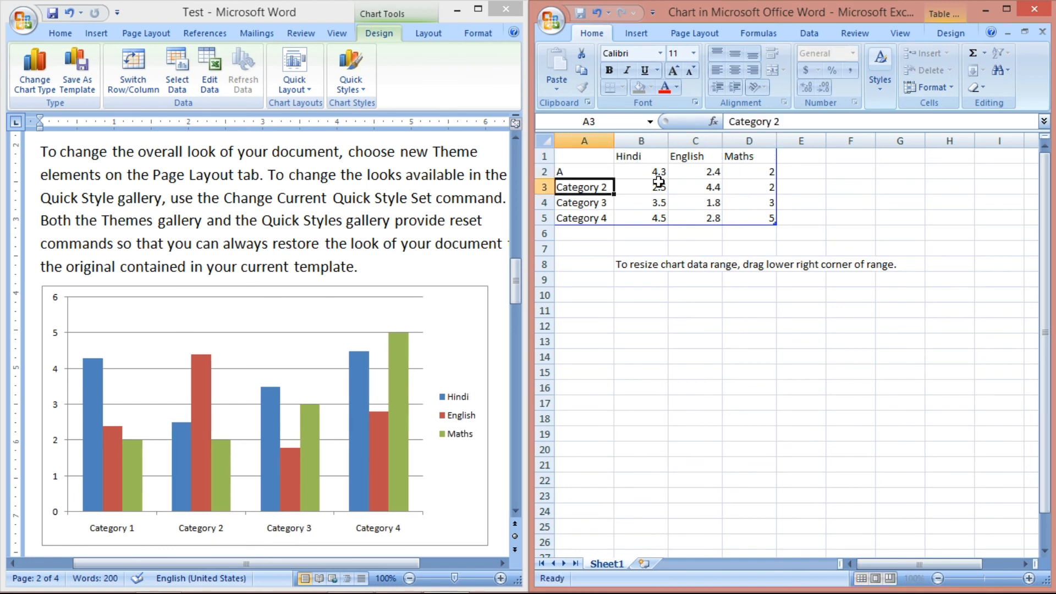
text(B)
key(Return)
text(C)
key(Return)
key(Up)
text(C)
key(Delete)
key(Return)
text(D)
Step: Fill all the data cells B2:D5 at once with the formula =RANDBETWEEN(0,100)
key(Up)
key(Up)
key(Up)
key(Right)
key(shift+Down)
key(shift+Down)
key(shift+Right)
key(shift+Right)
key(shift+Down)
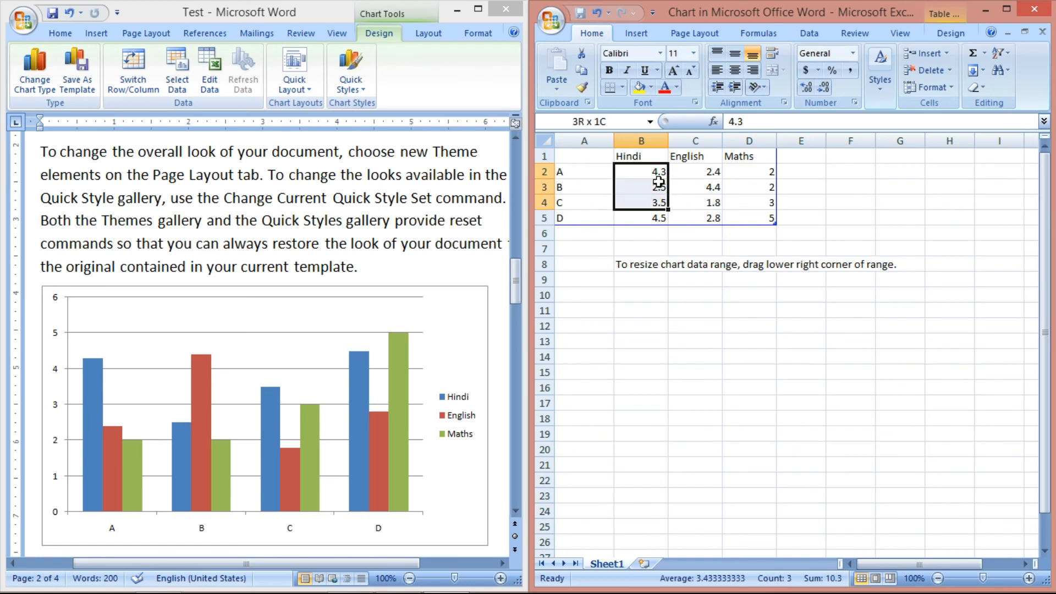
text(=ra)
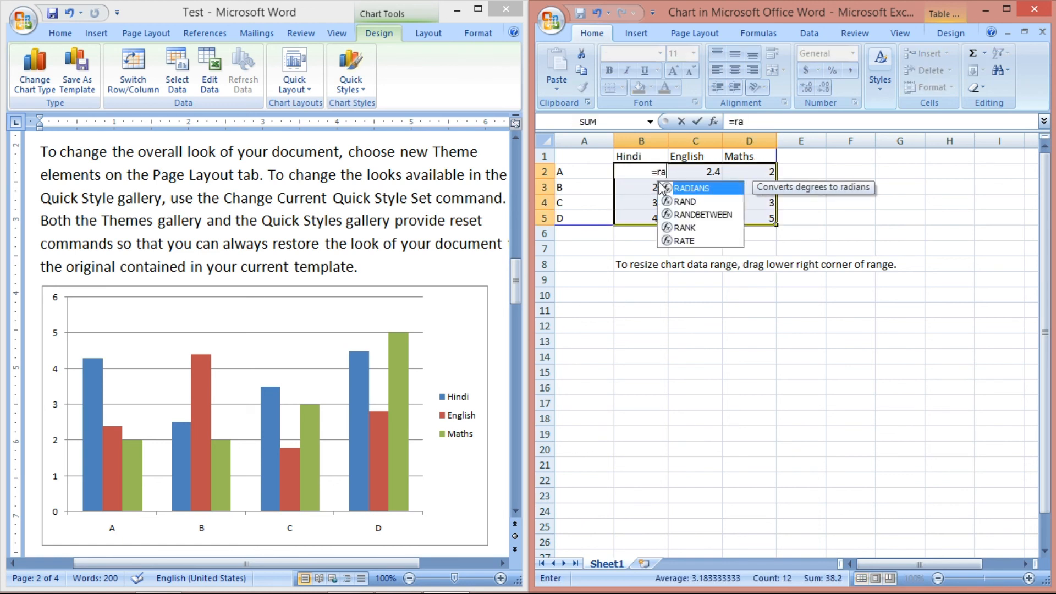
key(Down)
key(Tab)
text(0,100)
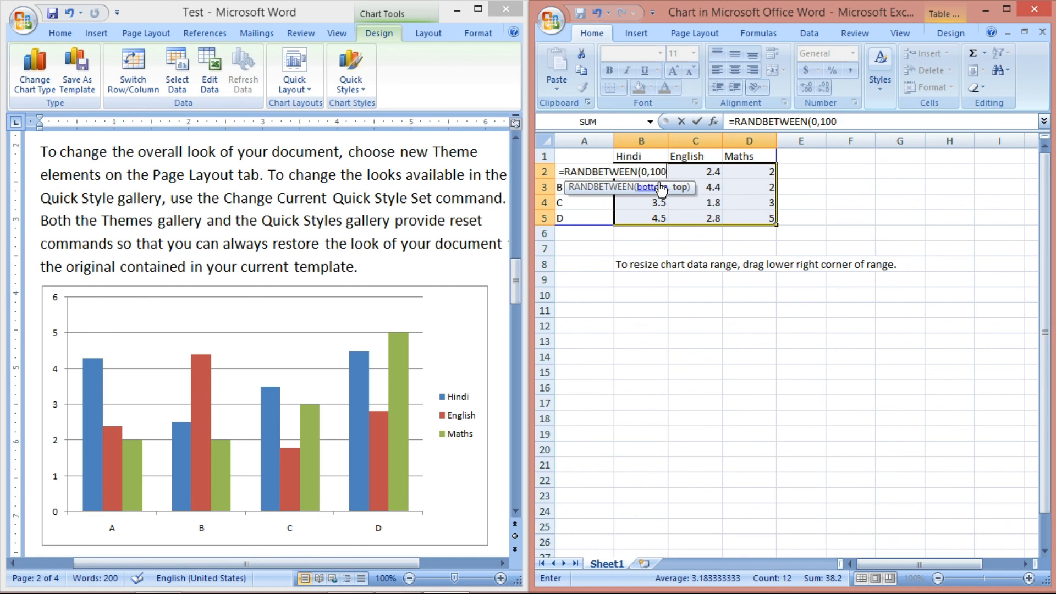
key(ctrl+Return)
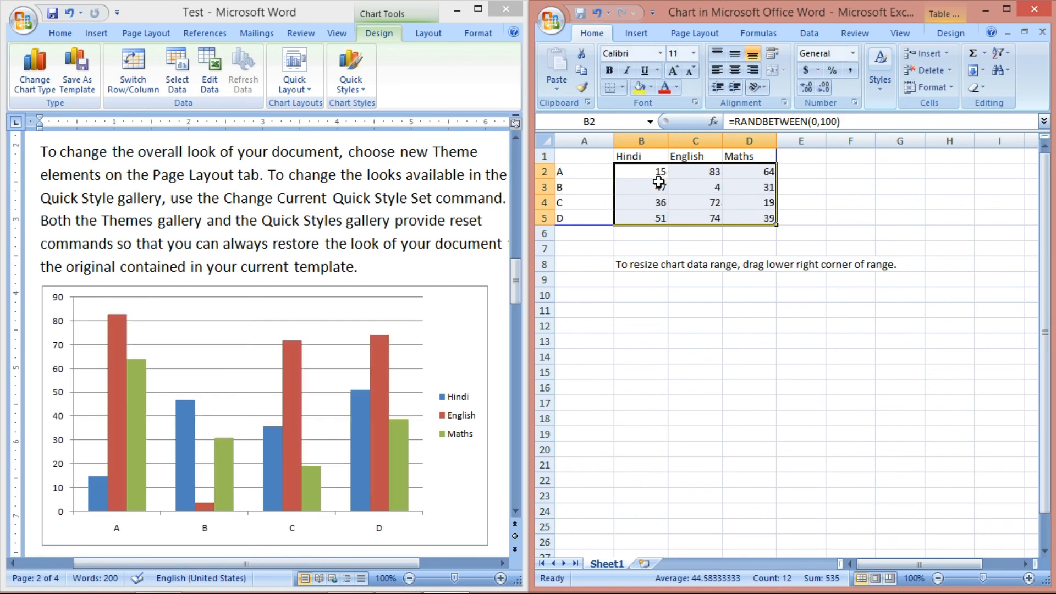
Step: Compare A's Hindi, English and Maths values in the worksheet with the matching columns and legend of the chart
click(405, 319)
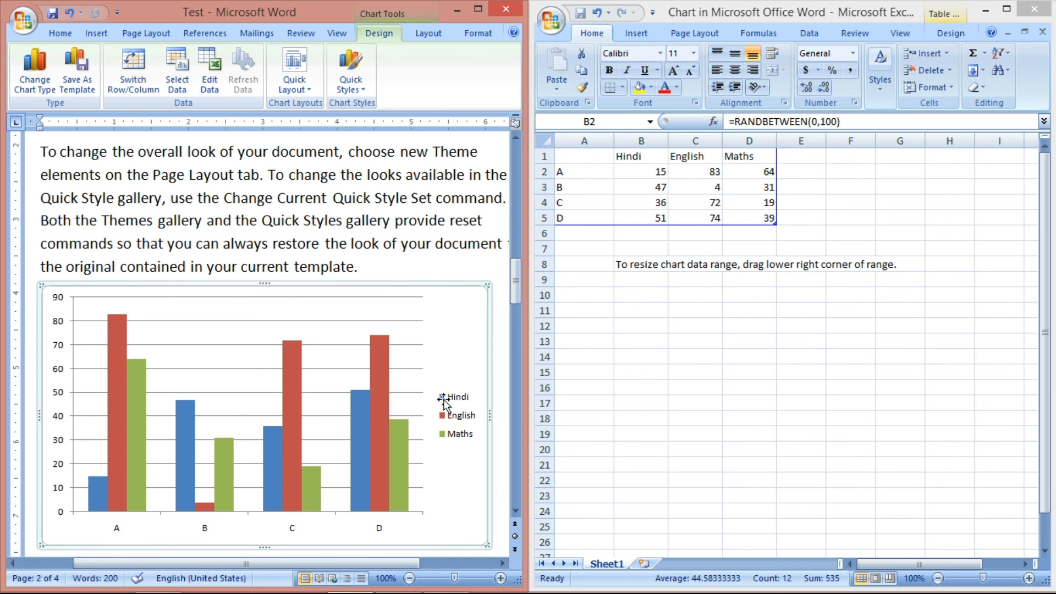
click(700, 183)
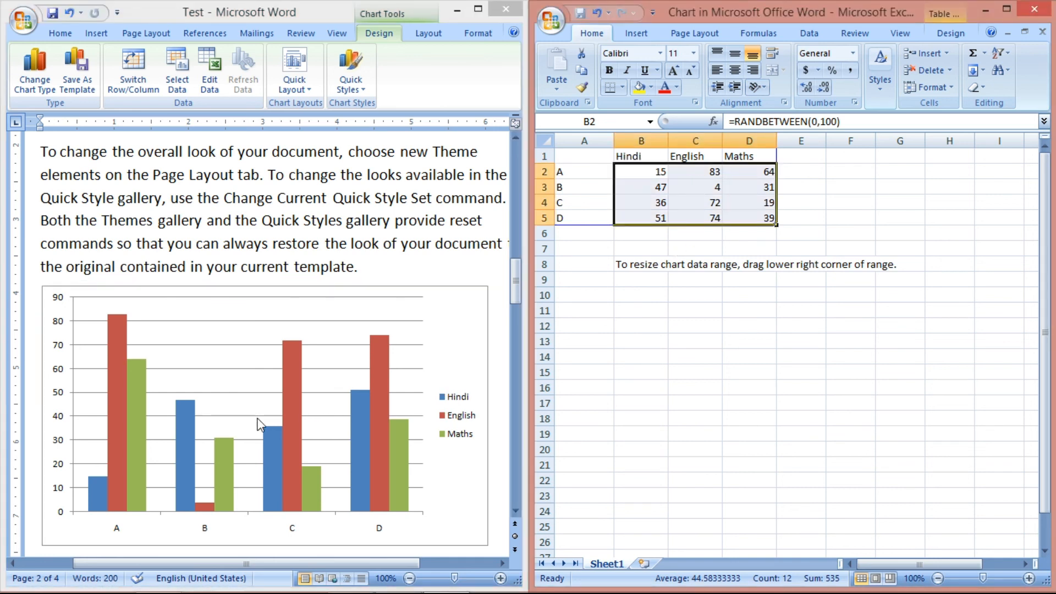
click(220, 381)
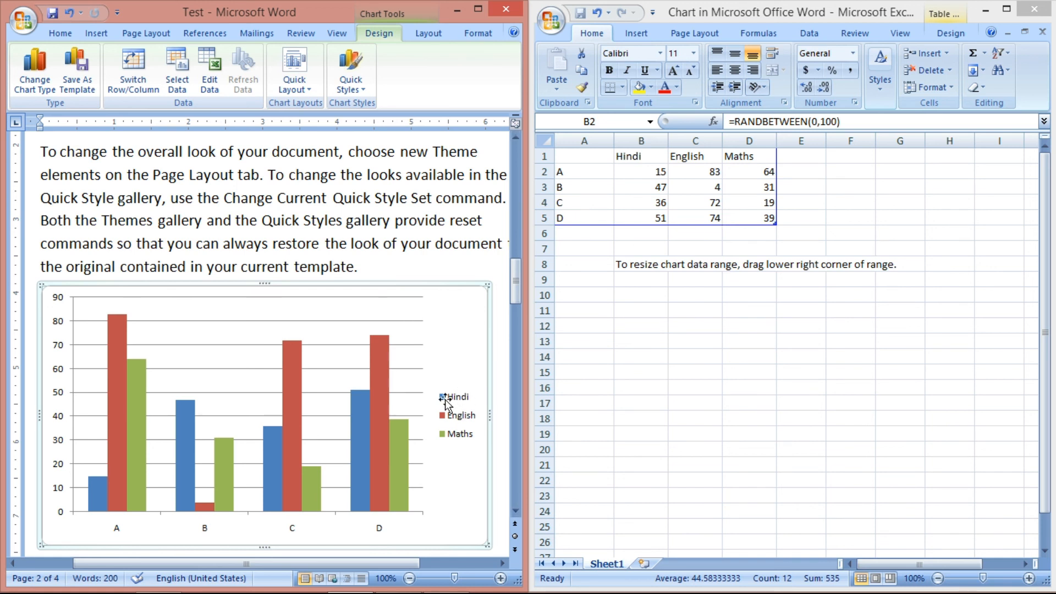
click(611, 173)
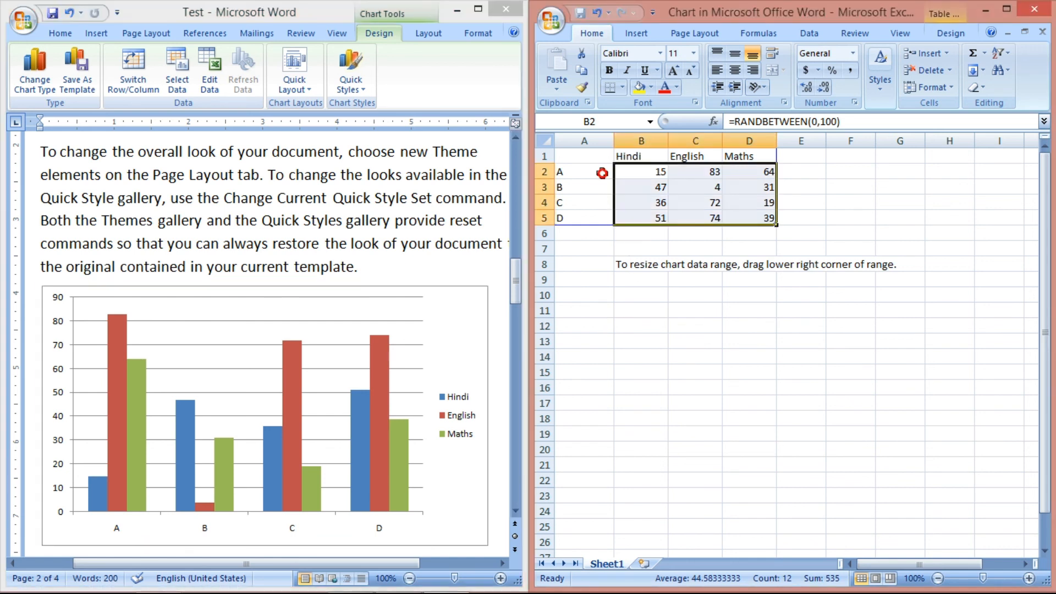
click(628, 171)
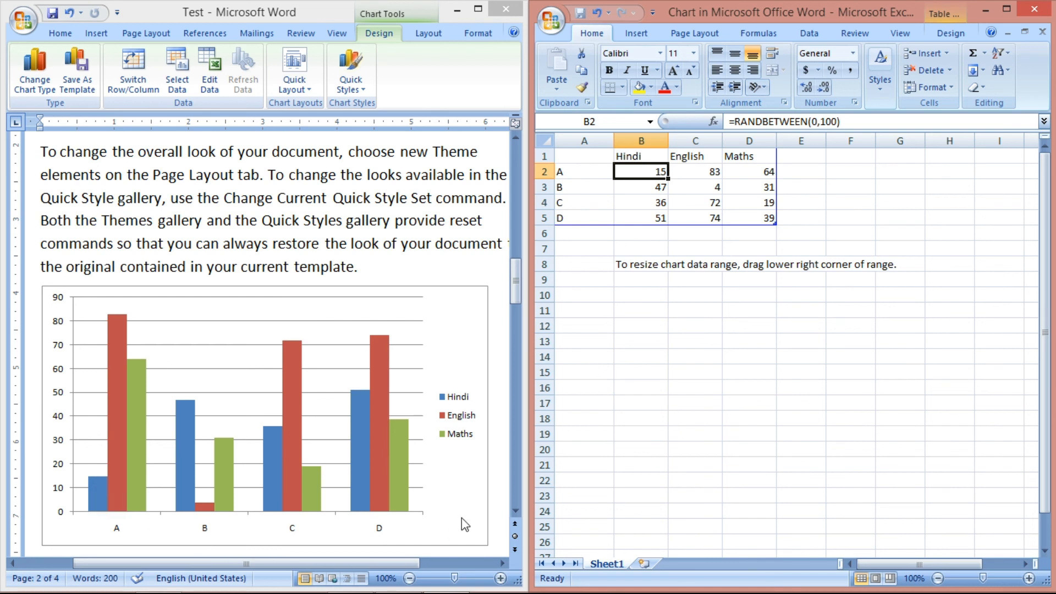
click(704, 170)
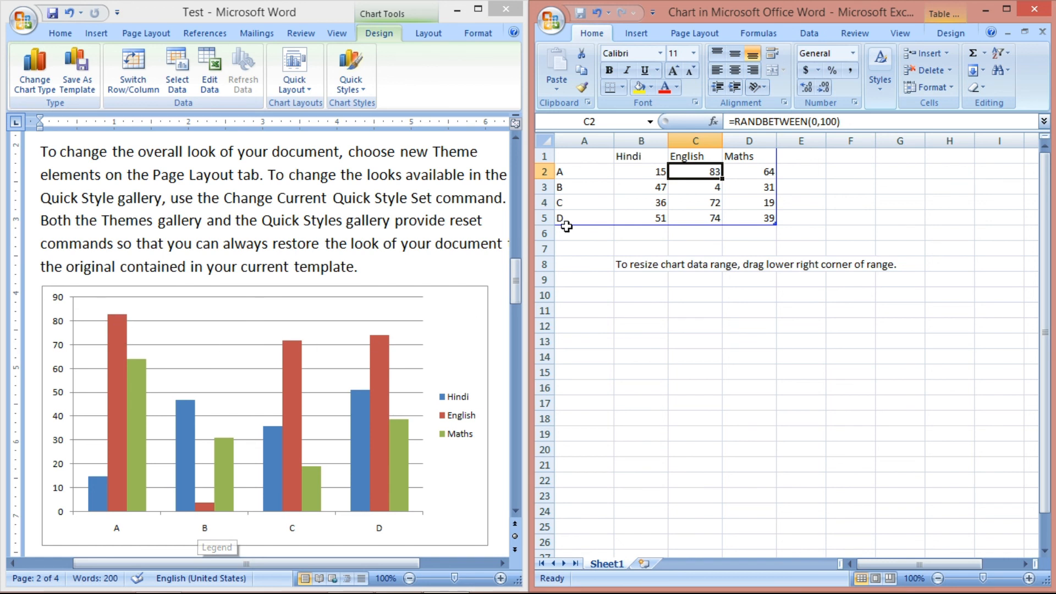
click(734, 175)
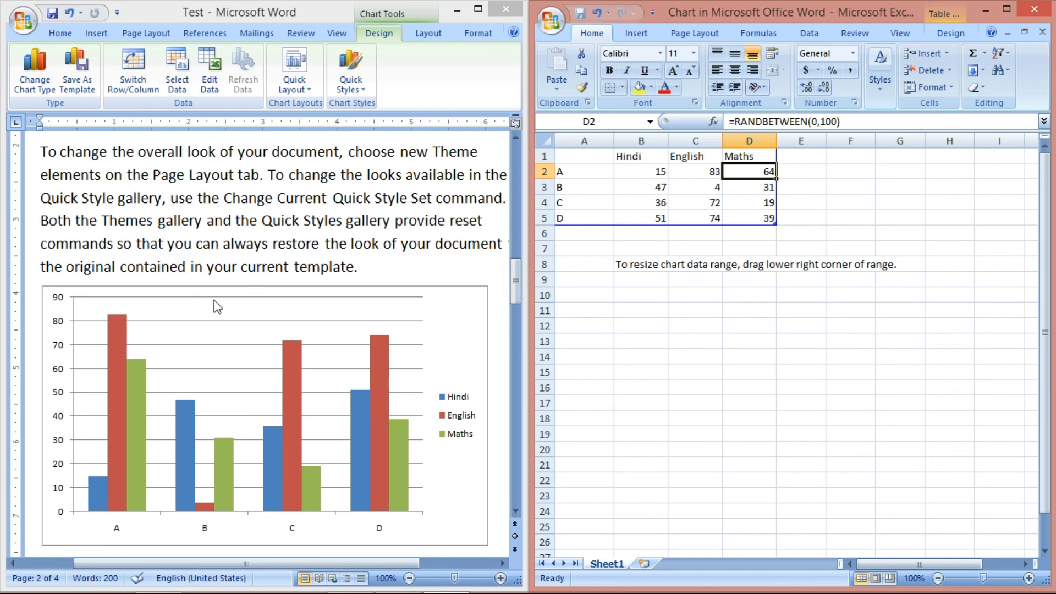
Step: Close the Excel chart data window and bring up the insert commands in the Word document
mouse_move(515, 280)
mouse_down()
mouse_move(511, 308)
mouse_move(515, 279)
mouse_up()
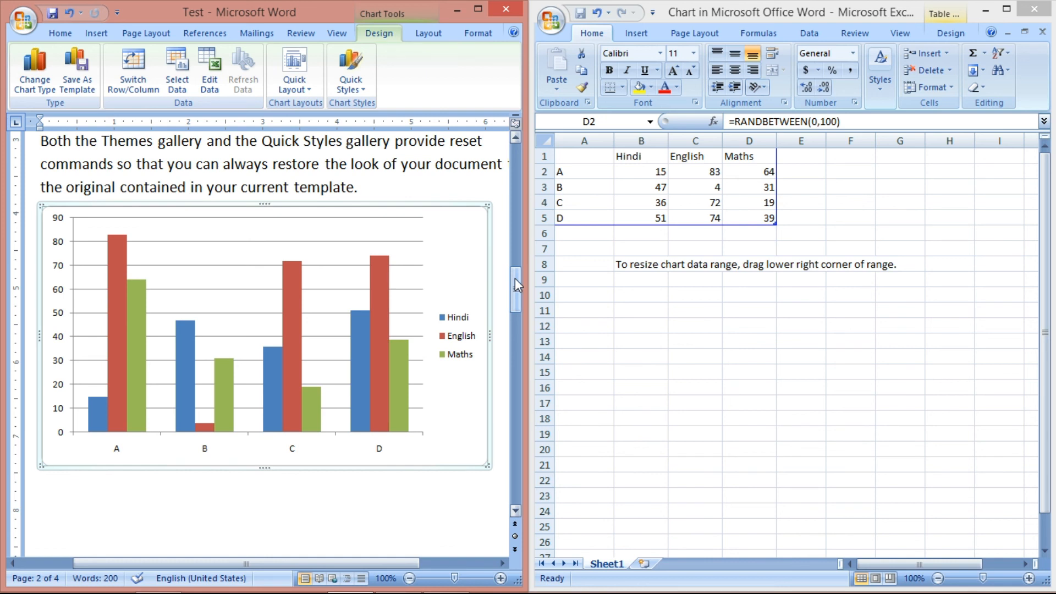
scroll(515, 278, up, 1)
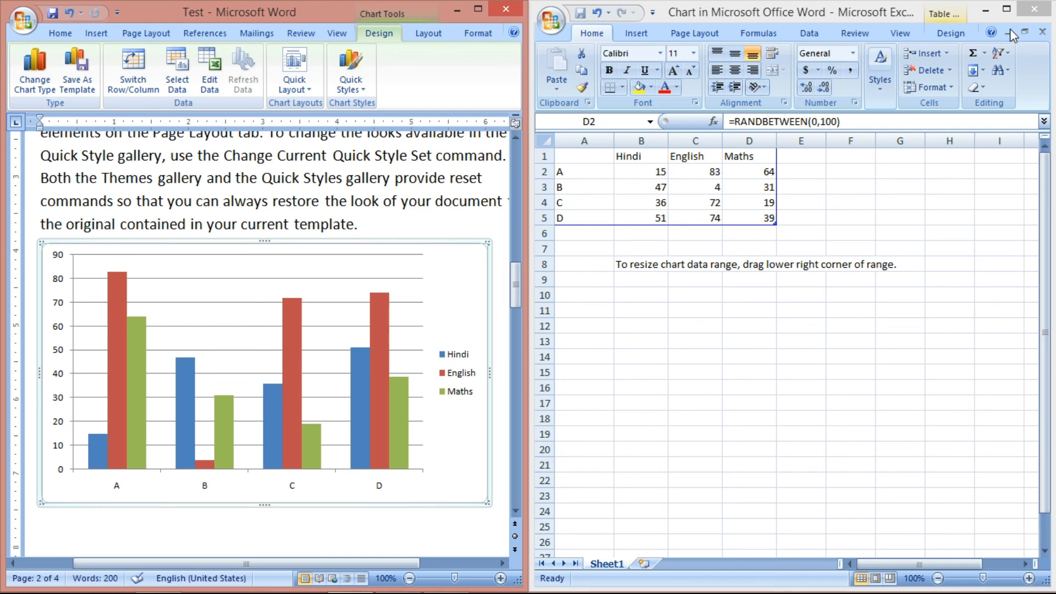
click(1028, 13)
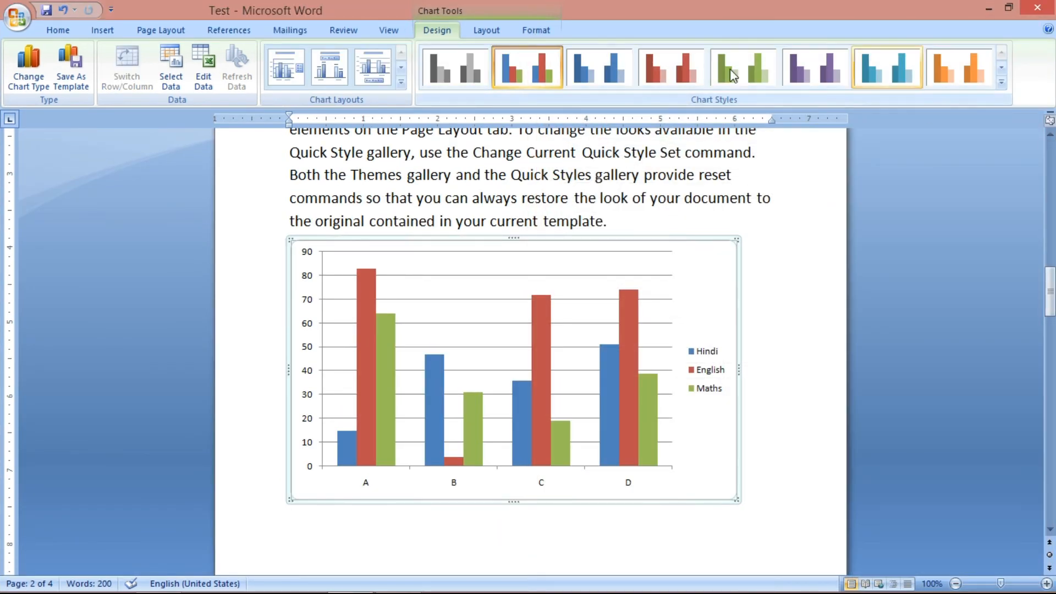
click(172, 34)
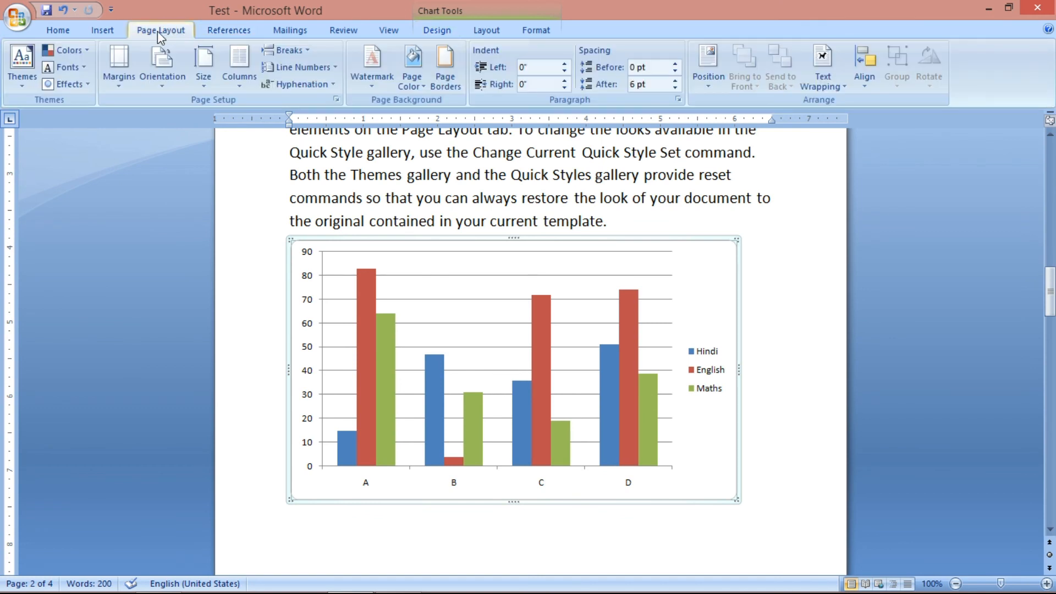
click(107, 35)
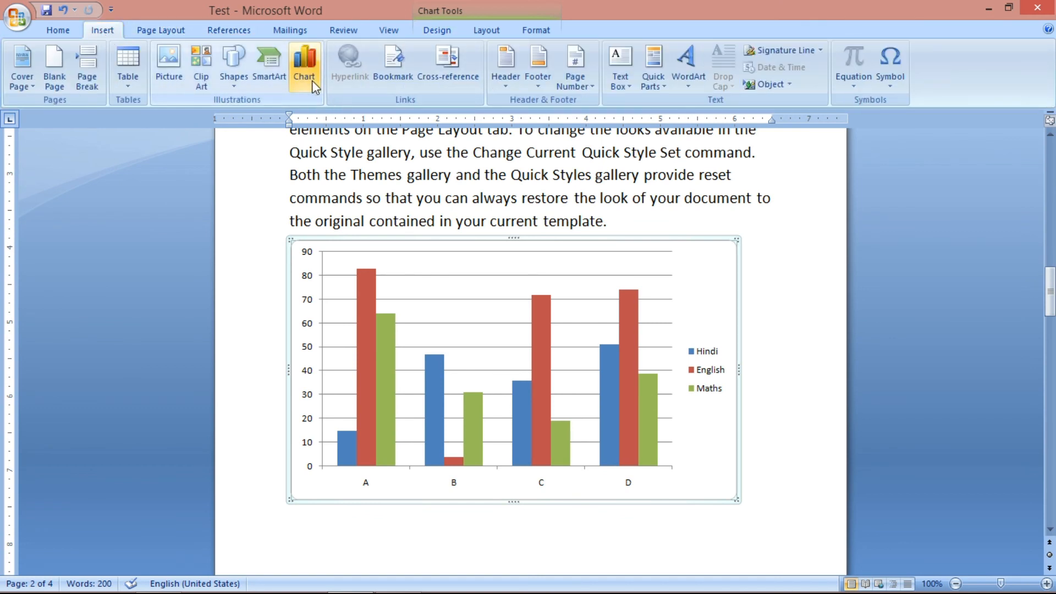